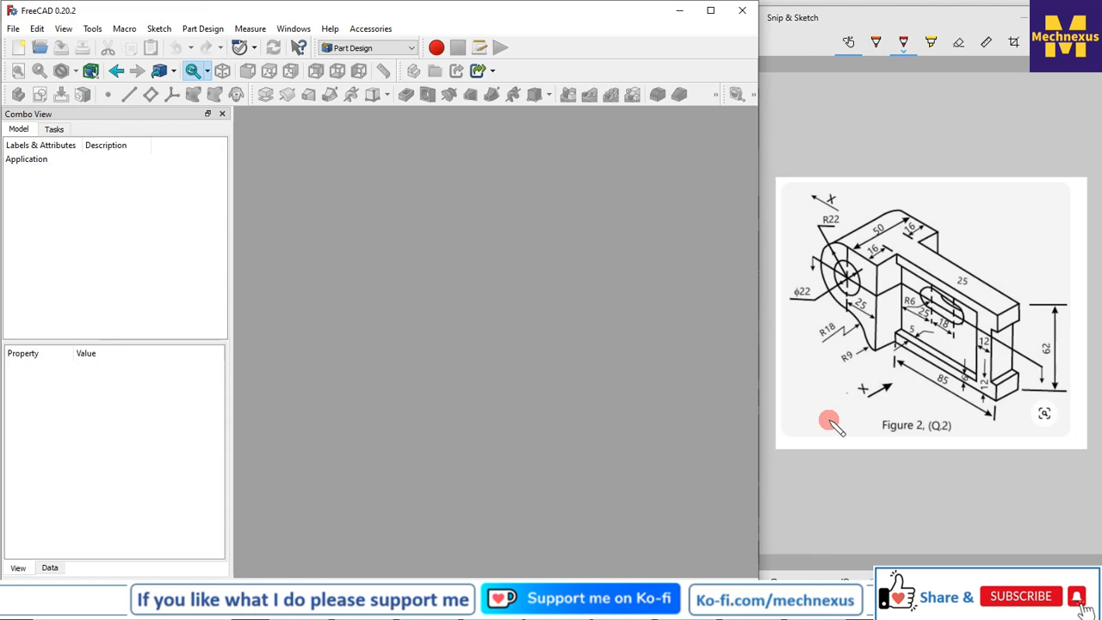
# Switch to the web browser and look through the tutorial articles on the mechnexus.com home page
pyautogui.click(395, 599)
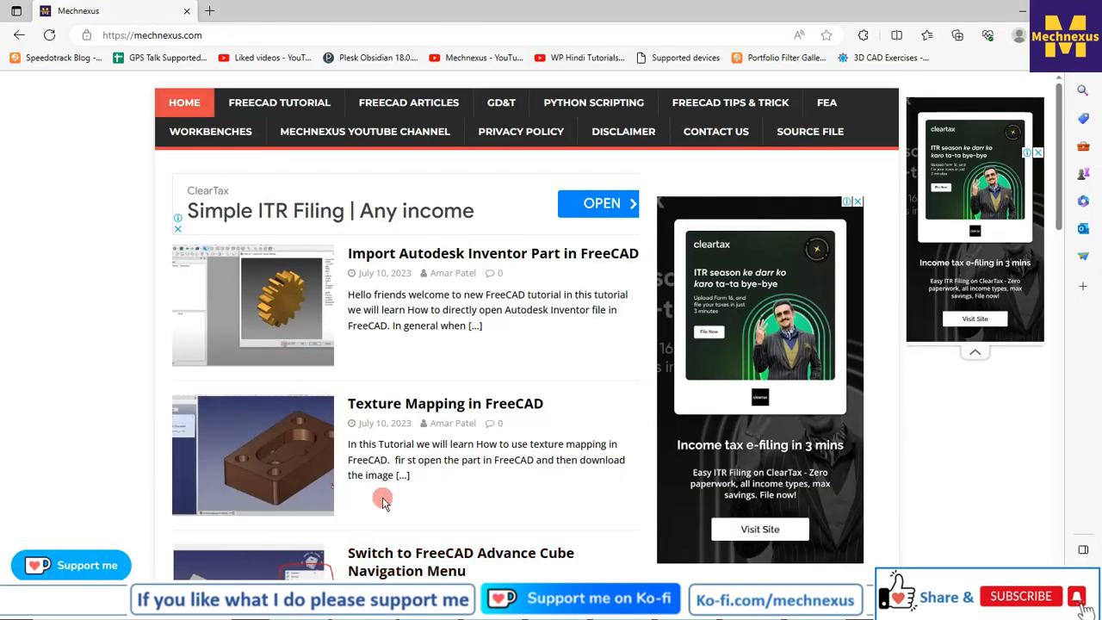
pyautogui.scroll(-2, 384, 504)
pyautogui.scroll(2, 383, 503)
pyautogui.scroll(-4, 383, 504)
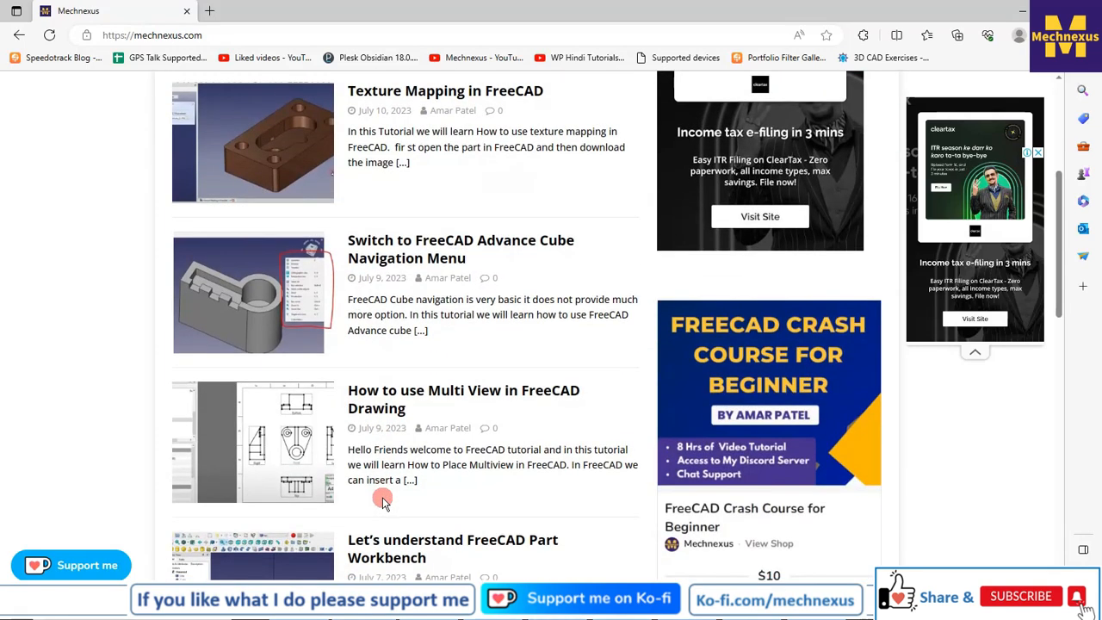
pyautogui.scroll(4, 383, 503)
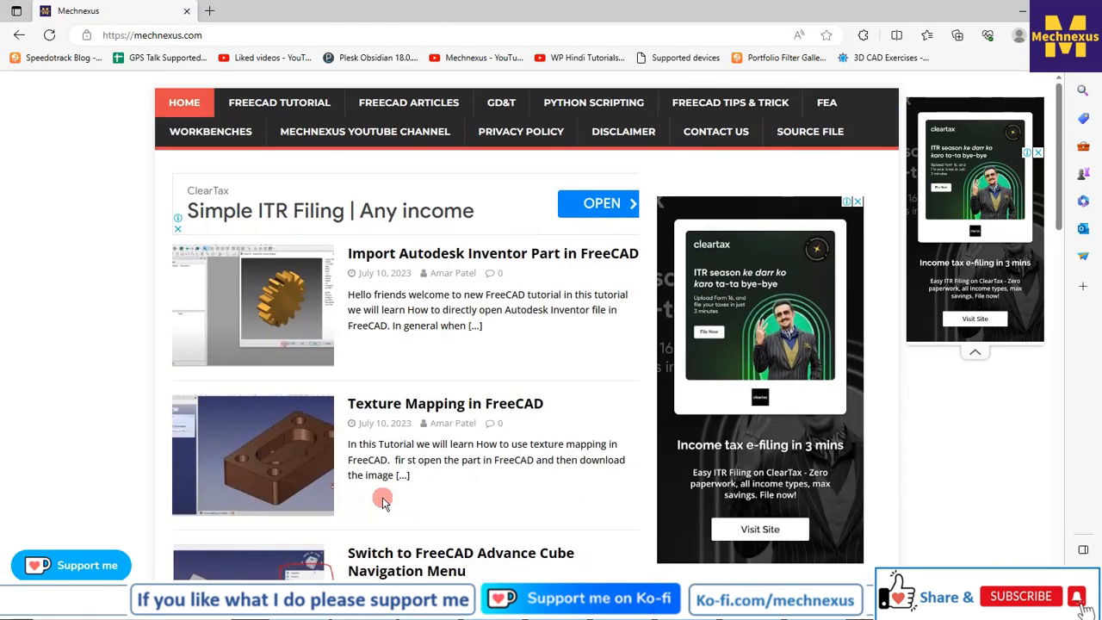
# Open the site's Source File page and look through its list of tutorial source files
pyautogui.click(805, 136)
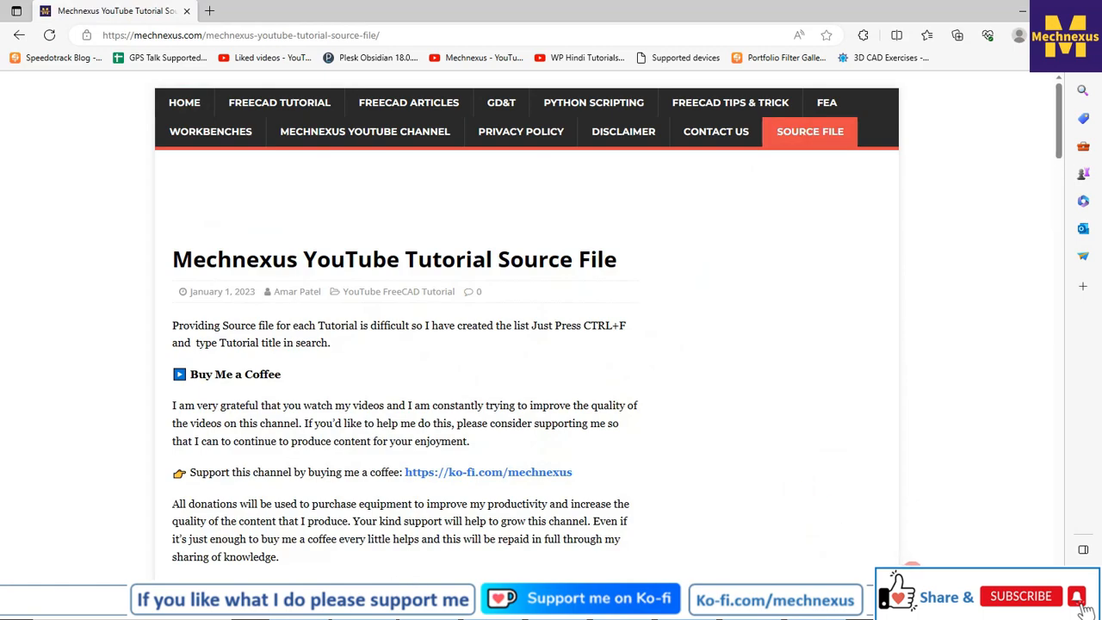
pyautogui.scroll(-4, 551, 446)
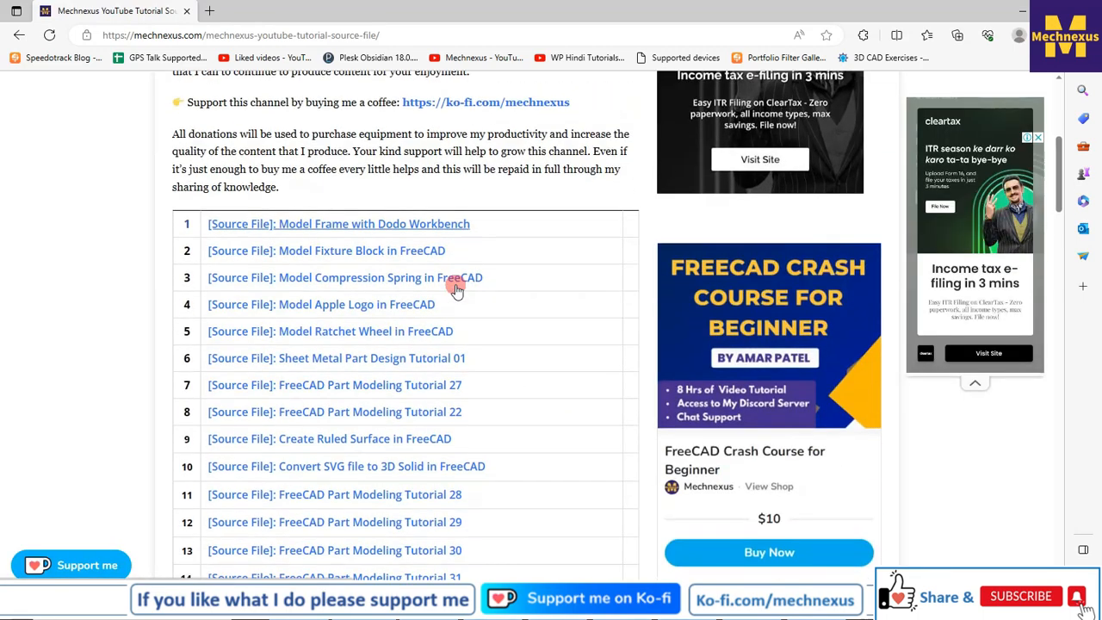
pyautogui.scroll(-14, 492, 455)
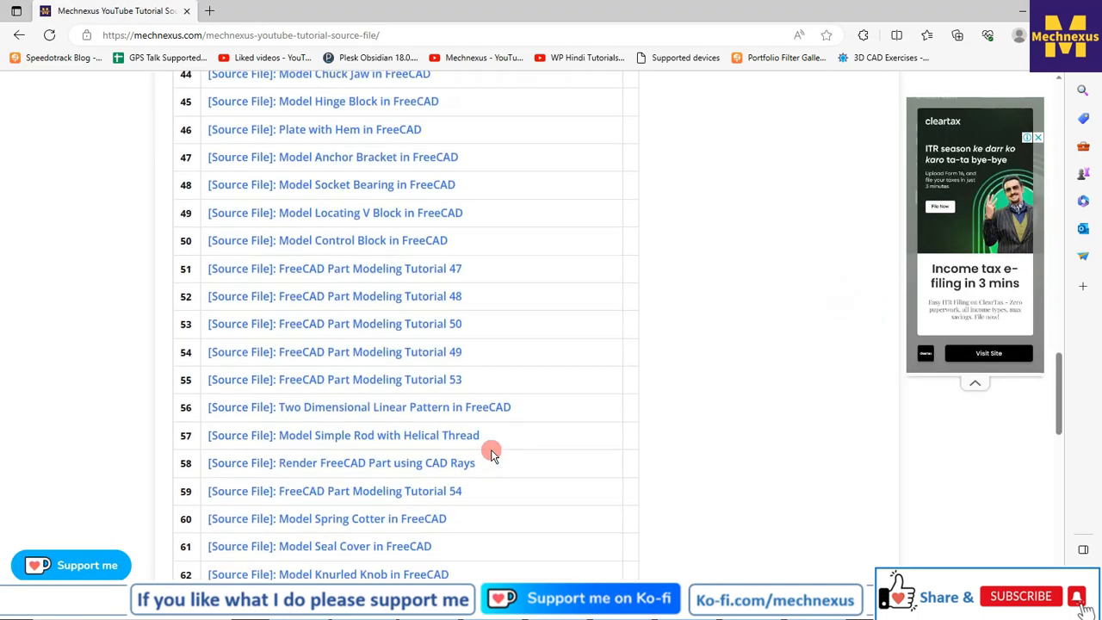
pyautogui.scroll(15, 491, 453)
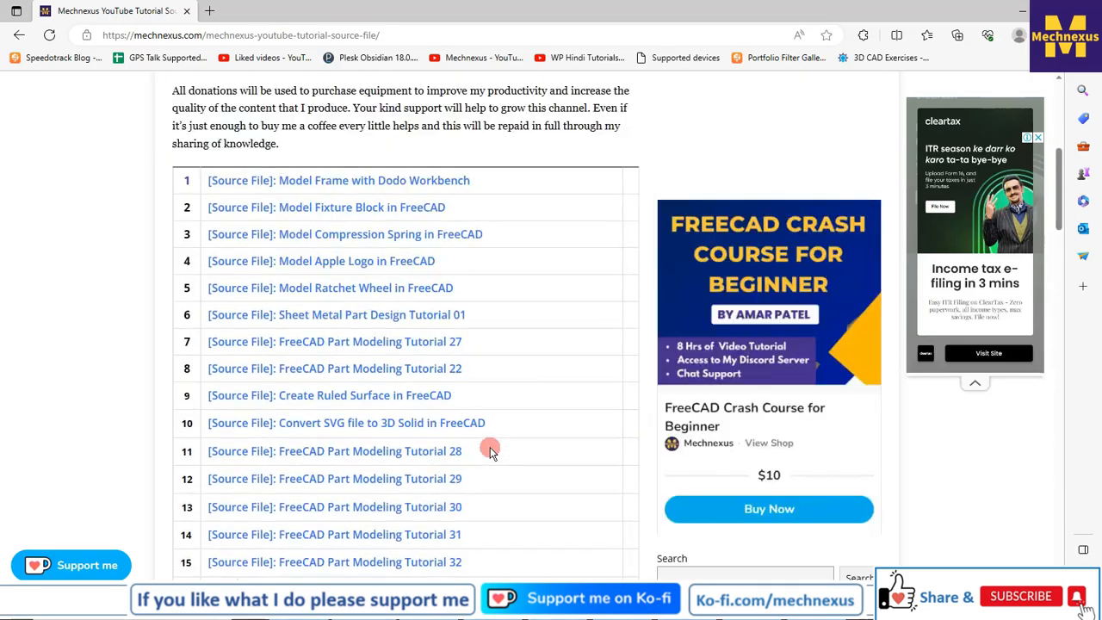
pyautogui.scroll(5, 490, 451)
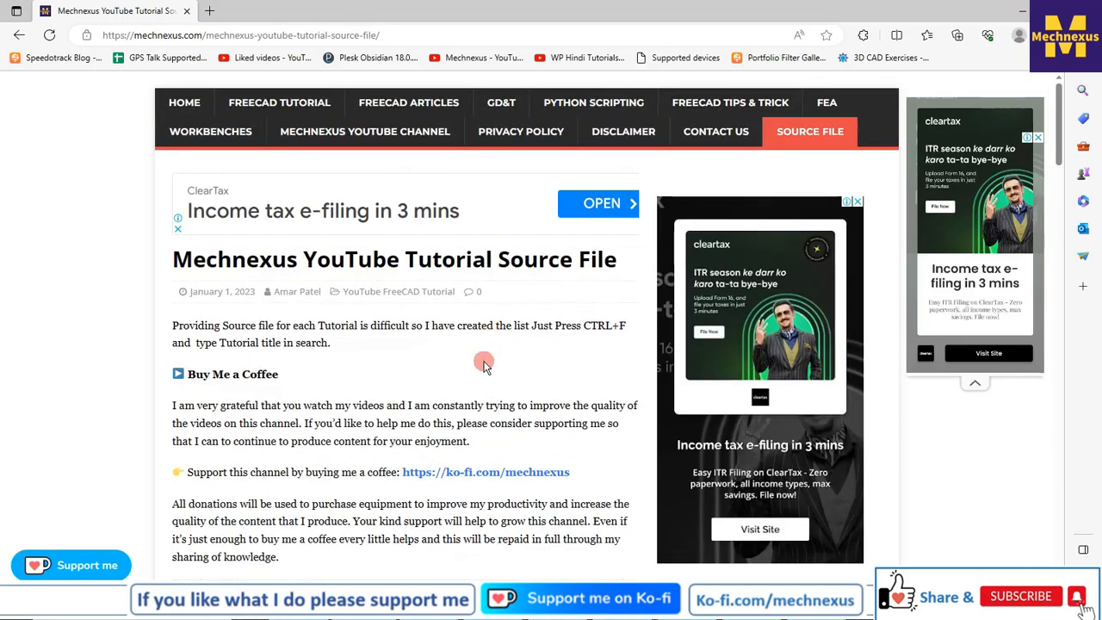
pyautogui.hotkey('ctrl', 'f')
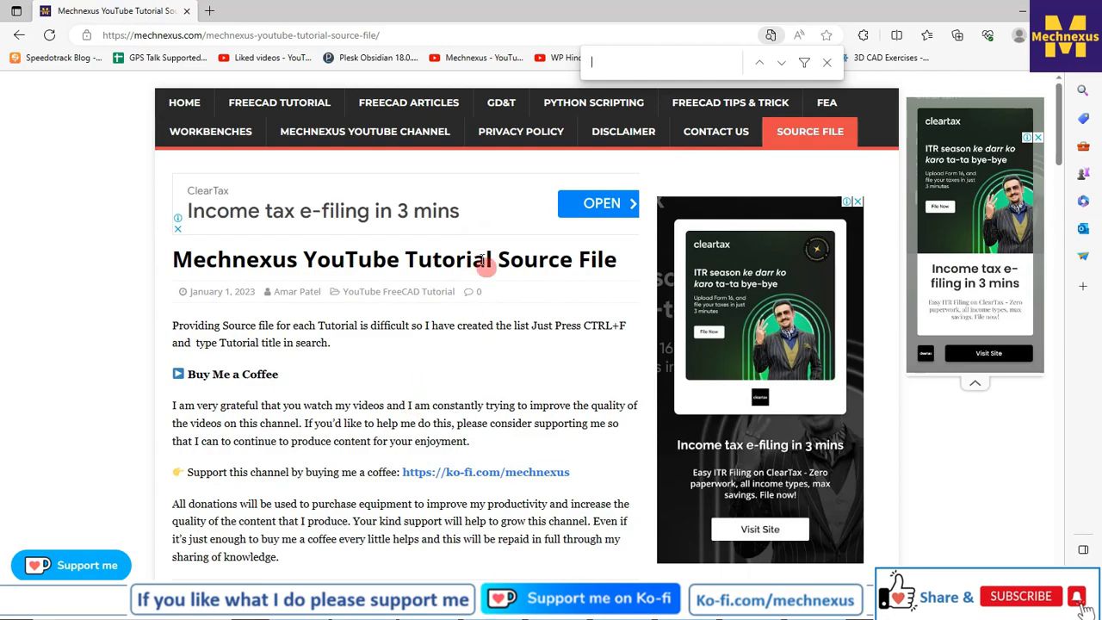
pyautogui.scroll(-1, 416, 419)
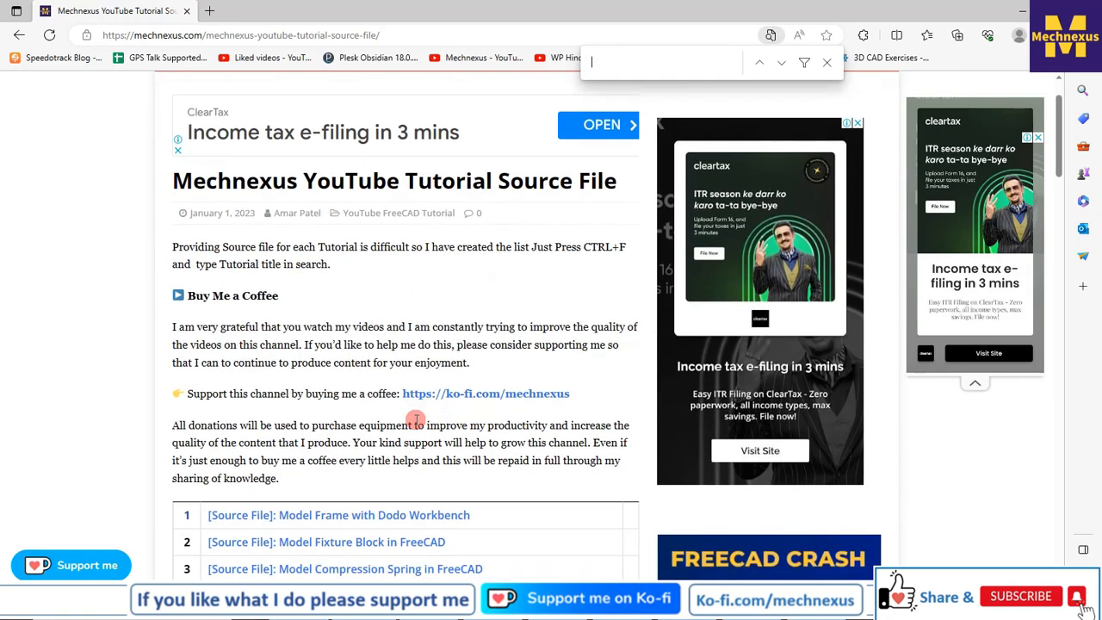
pyautogui.scroll(-3, 416, 420)
pyautogui.scroll(4, 416, 419)
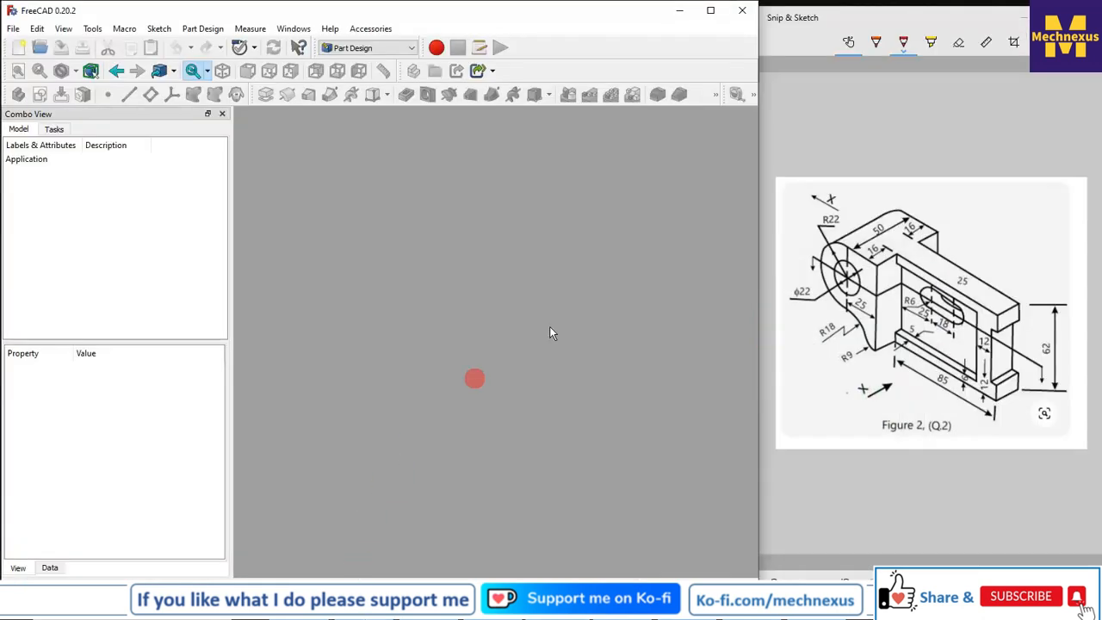
# In FreeCAD, create a new document with a body and start a sketch on its XZ plane
pyautogui.click(19, 47)
pyautogui.click(18, 93)
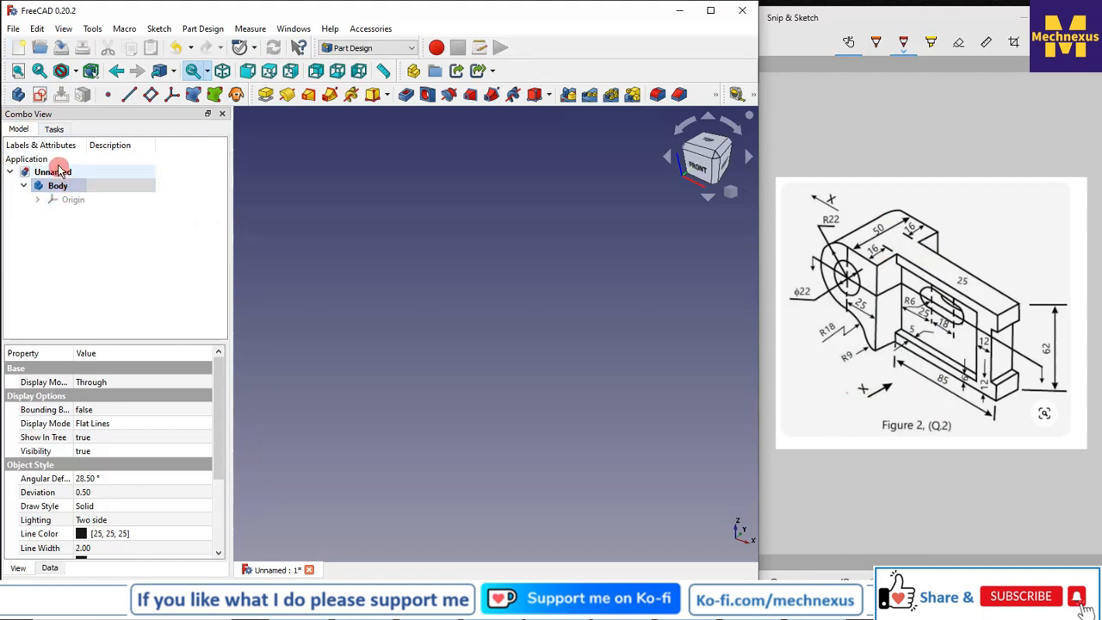
pyautogui.click(53, 129)
pyautogui.click(59, 174)
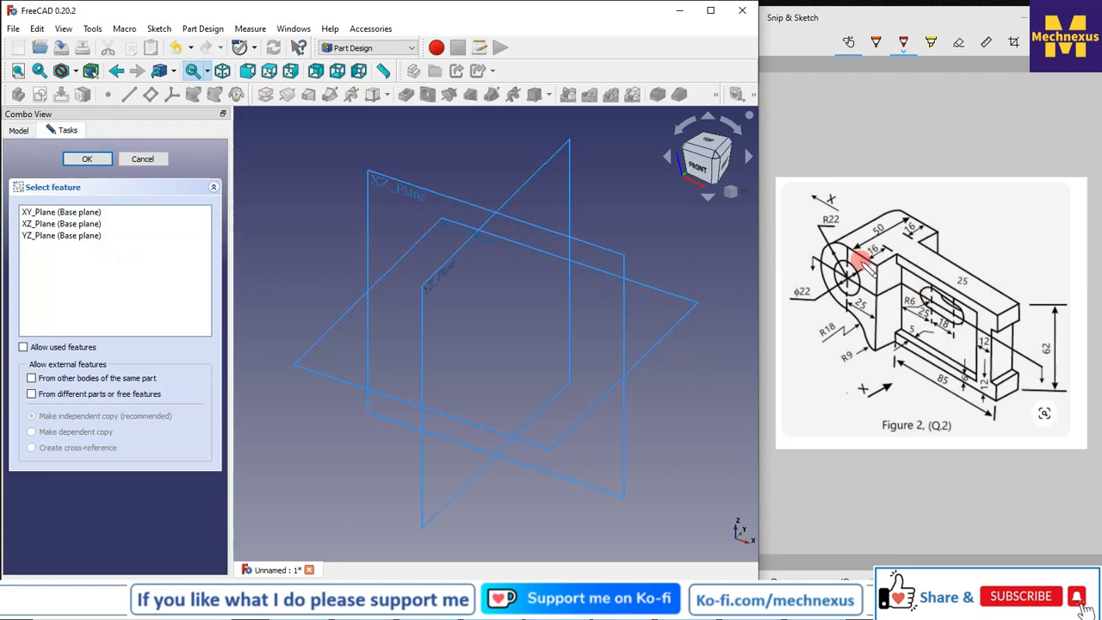
pyautogui.click(402, 187)
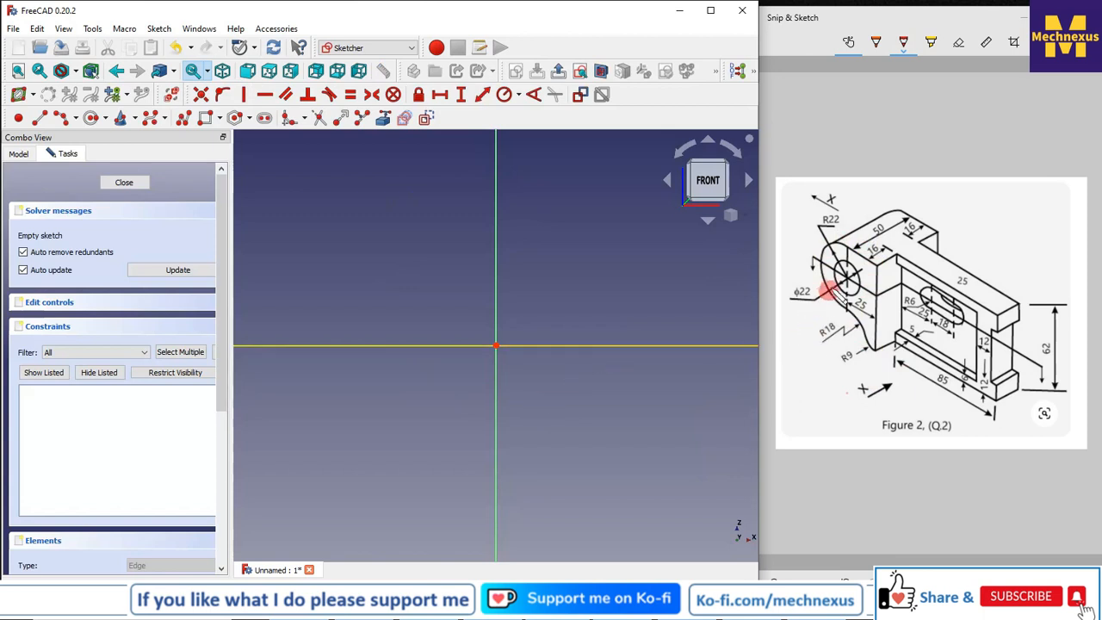
# Draw a circle about 41 mm in diameter centred on the sketch origin
pyautogui.click(92, 119)
pyautogui.click(496, 346)
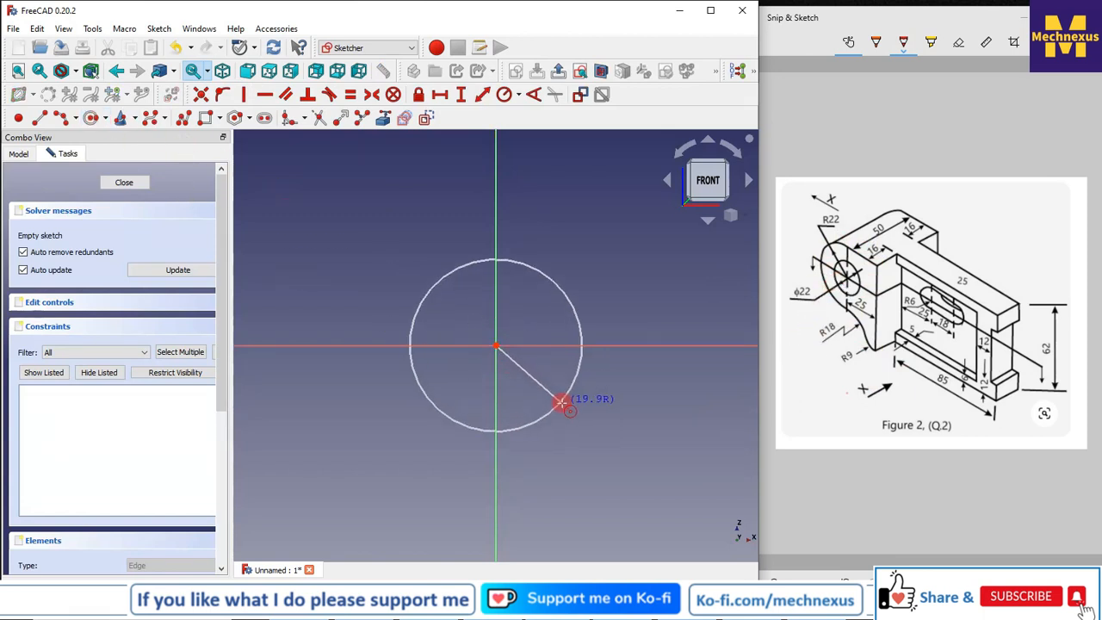
pyautogui.click(563, 402)
pyautogui.click(801, 295)
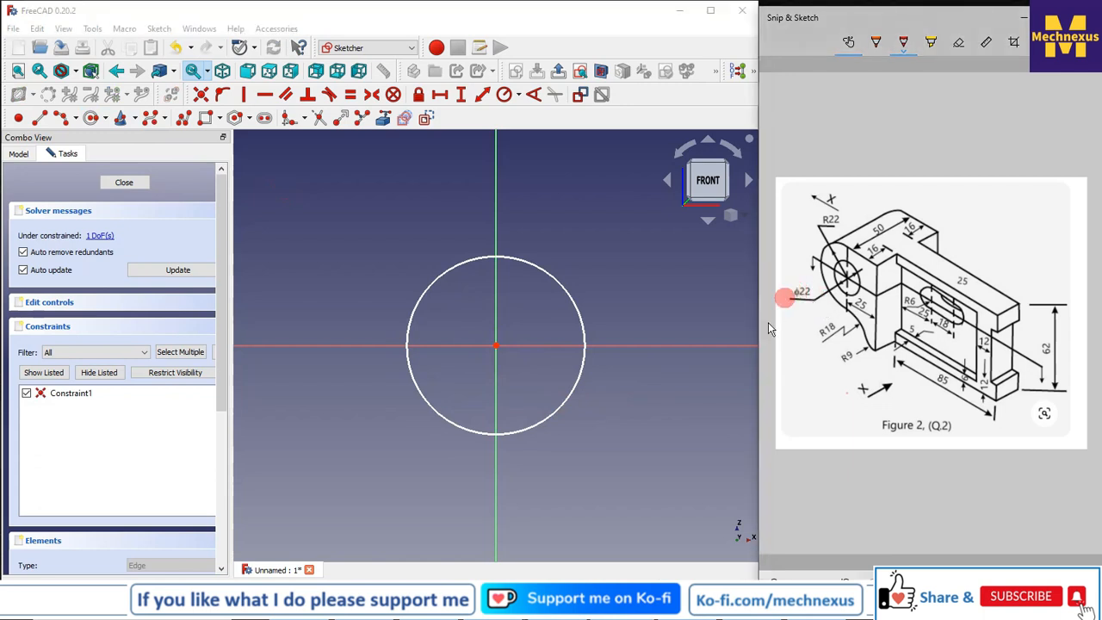
pyautogui.click(387, 269)
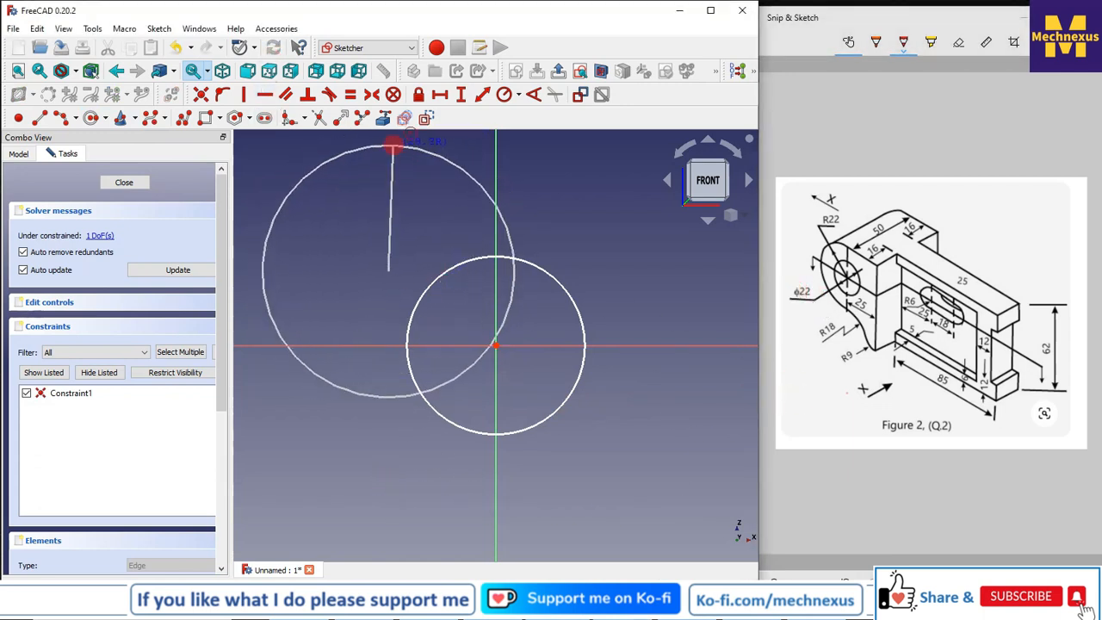
# Constrain the circle's diameter to 22 mm and move the dimension label clear of the circle
pyautogui.click(519, 95)
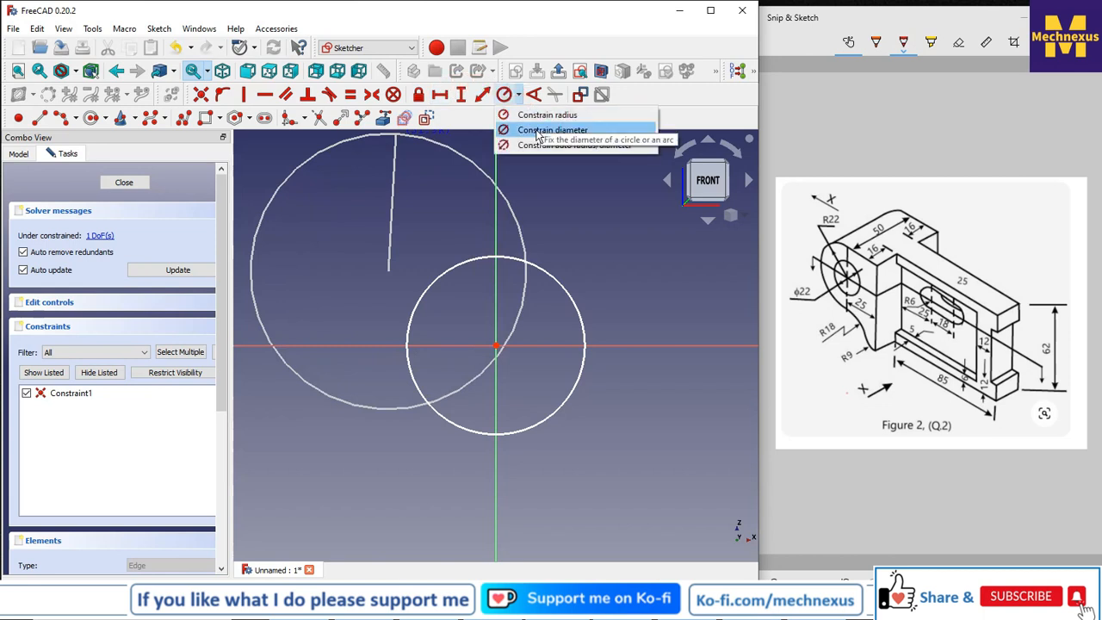
pyautogui.click(552, 130)
pyautogui.click(516, 257)
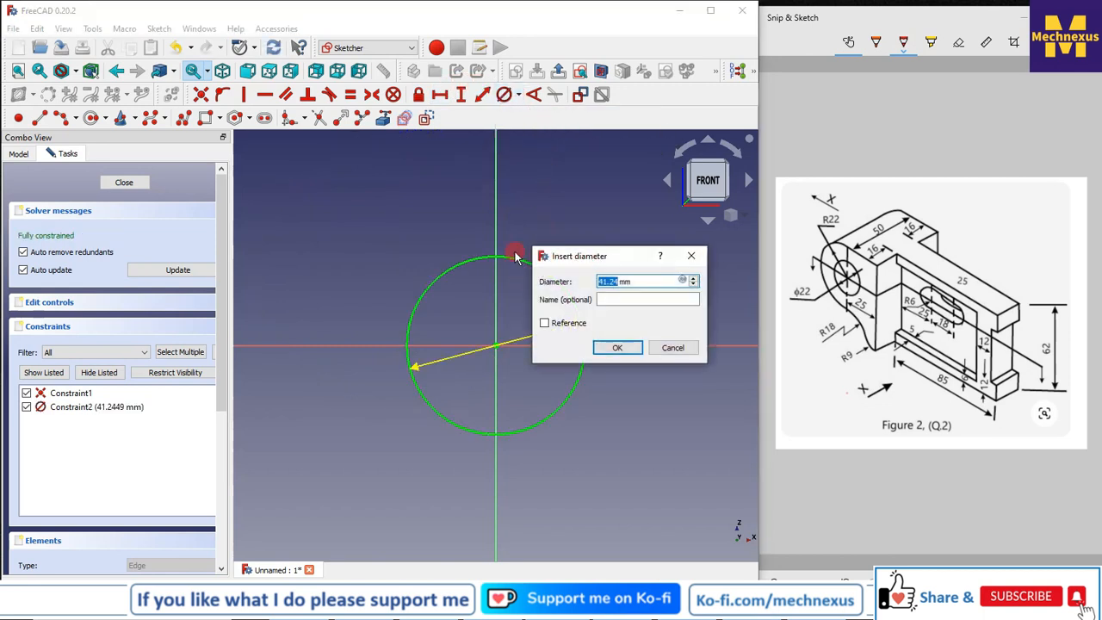
pyautogui.press('Return')
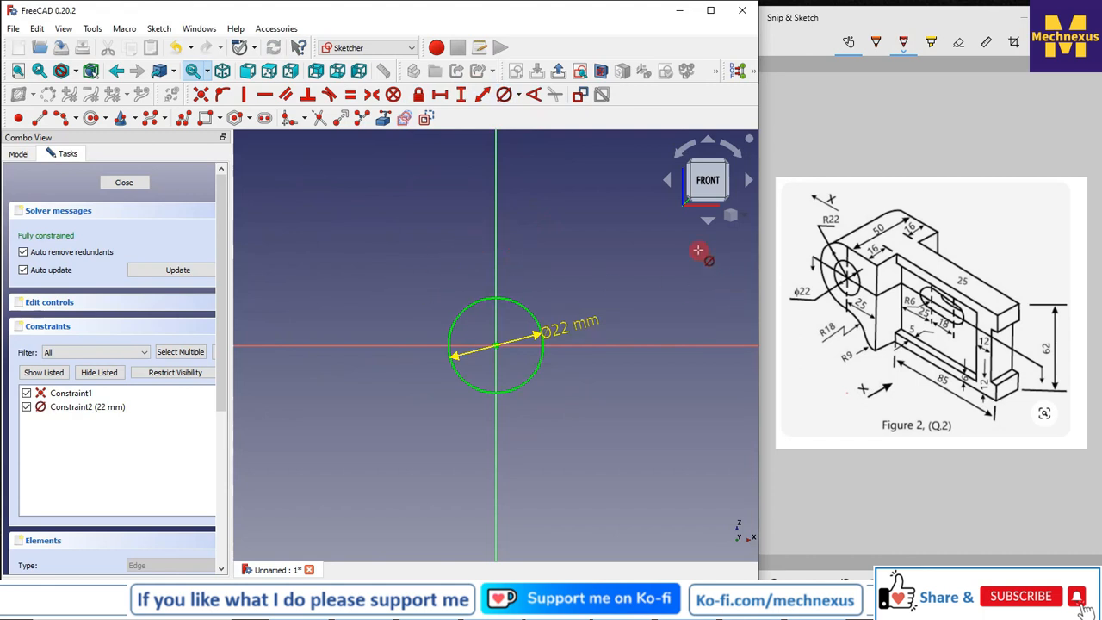
pyautogui.moveTo(567, 335); pyautogui.dragTo(591, 295)
pyautogui.click(877, 372)
pyautogui.click(685, 405)
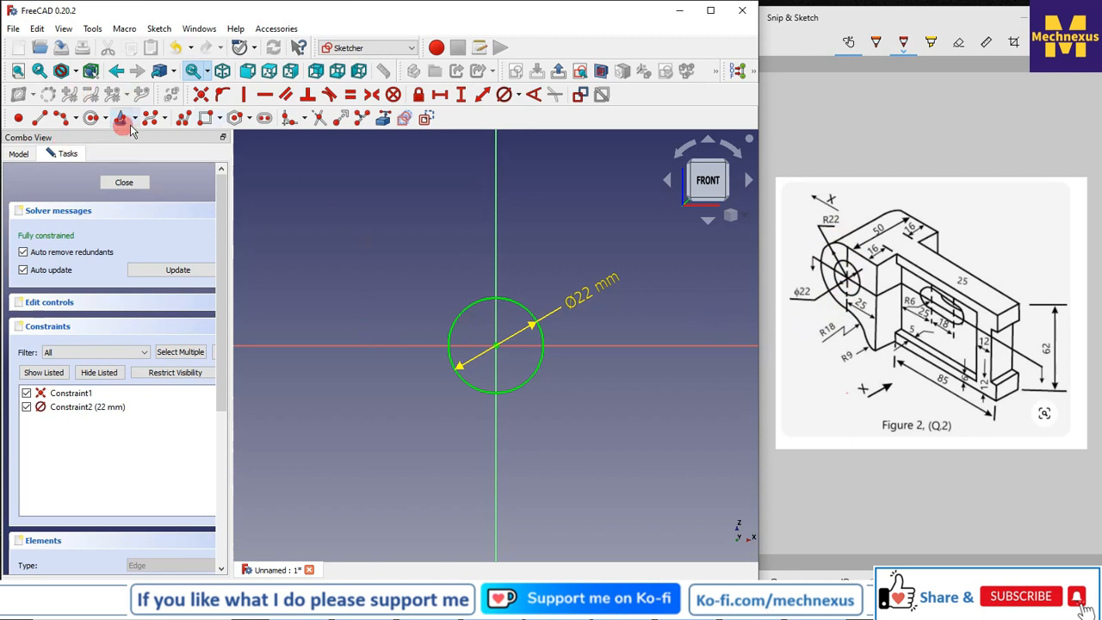
# Draw a second, larger circle of about 29 mm radius centred on the sketch origin
pyautogui.click(93, 119)
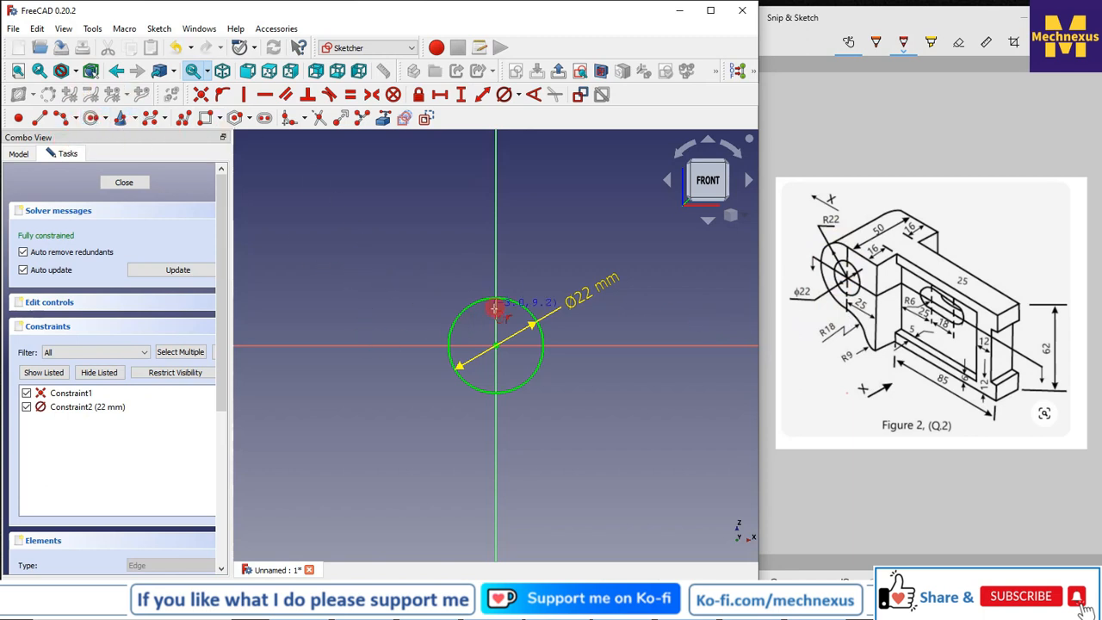
pyautogui.click(498, 347)
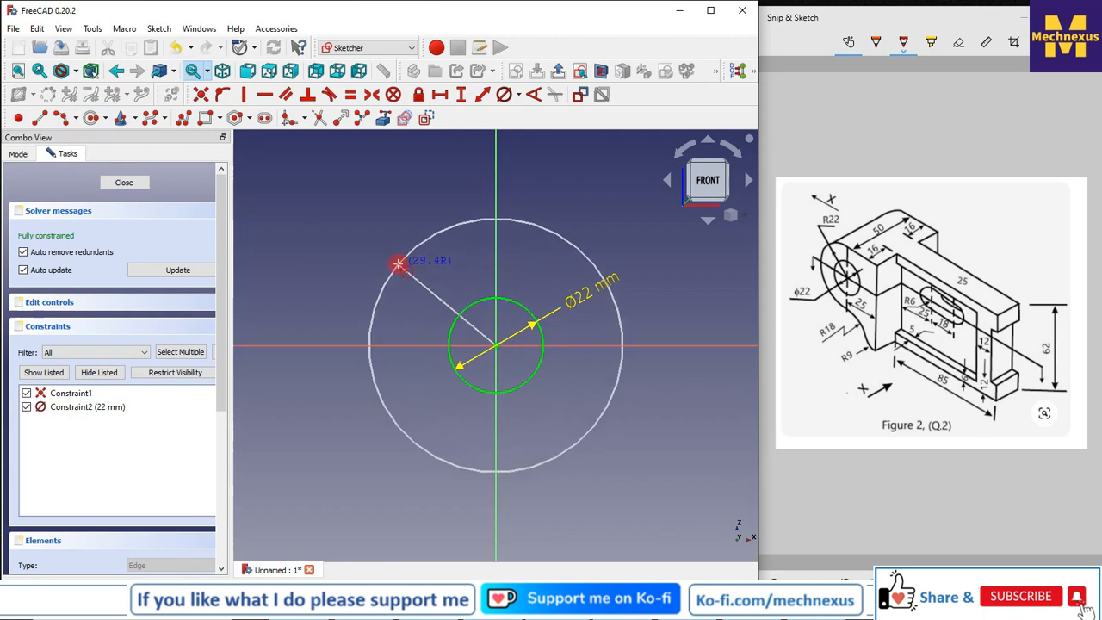
pyautogui.click(422, 241)
# Constrain the outer circle's radius to 22 mm and place its dimension label at the circle's upper left
pyautogui.click(433, 245)
pyautogui.click(518, 94)
pyautogui.click(527, 115)
pyautogui.write('2mm')
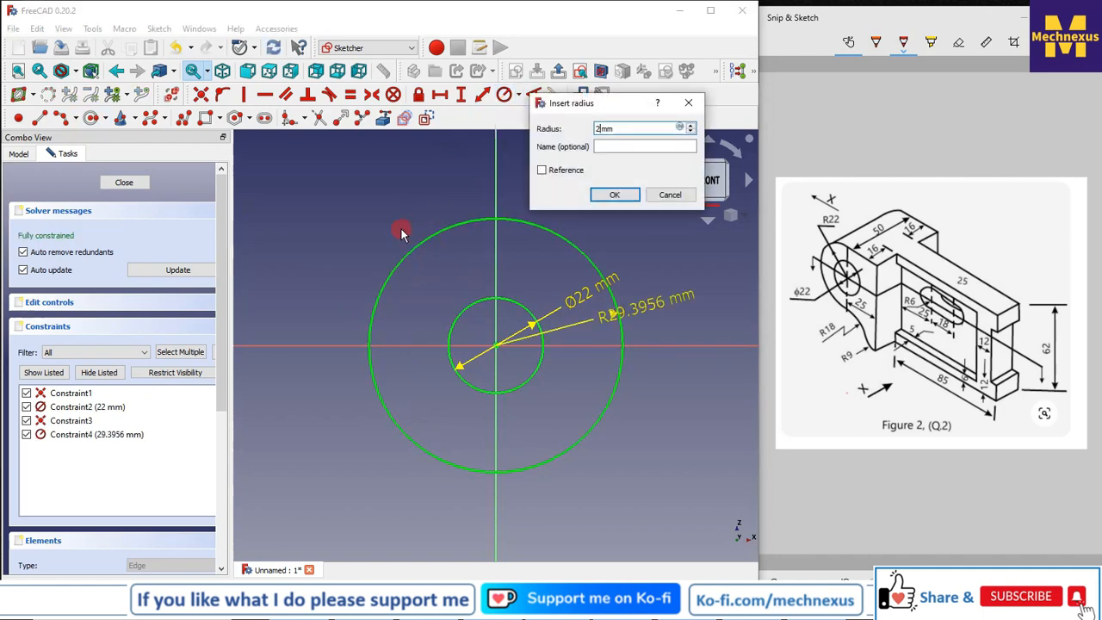
pyautogui.write('2')
pyautogui.press('Return')
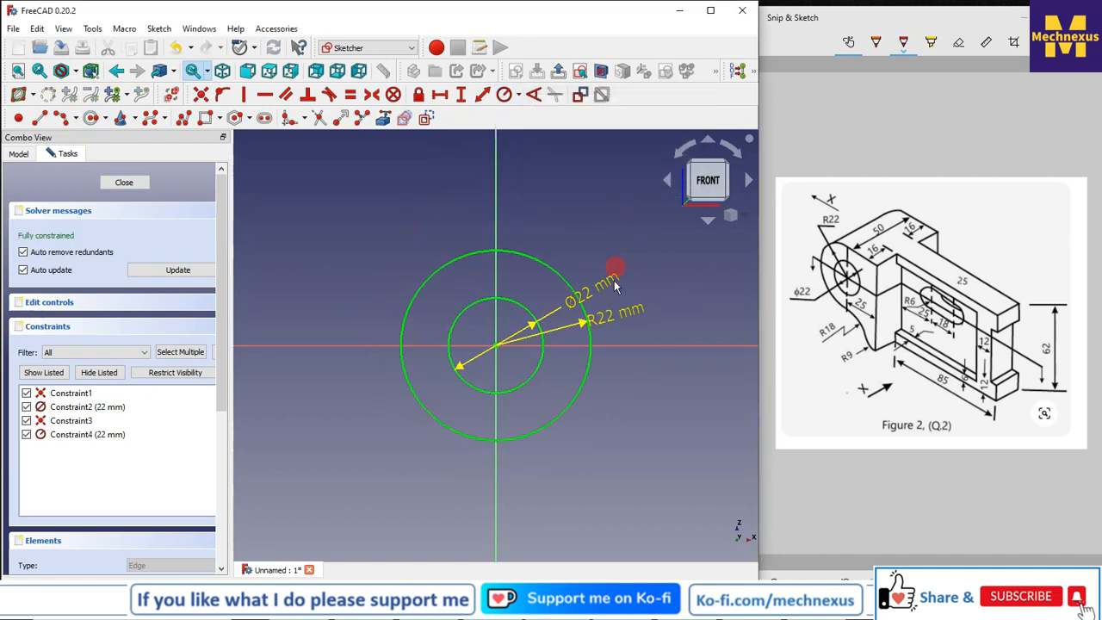
pyautogui.moveTo(613, 324); pyautogui.dragTo(389, 250)
pyautogui.click(620, 445)
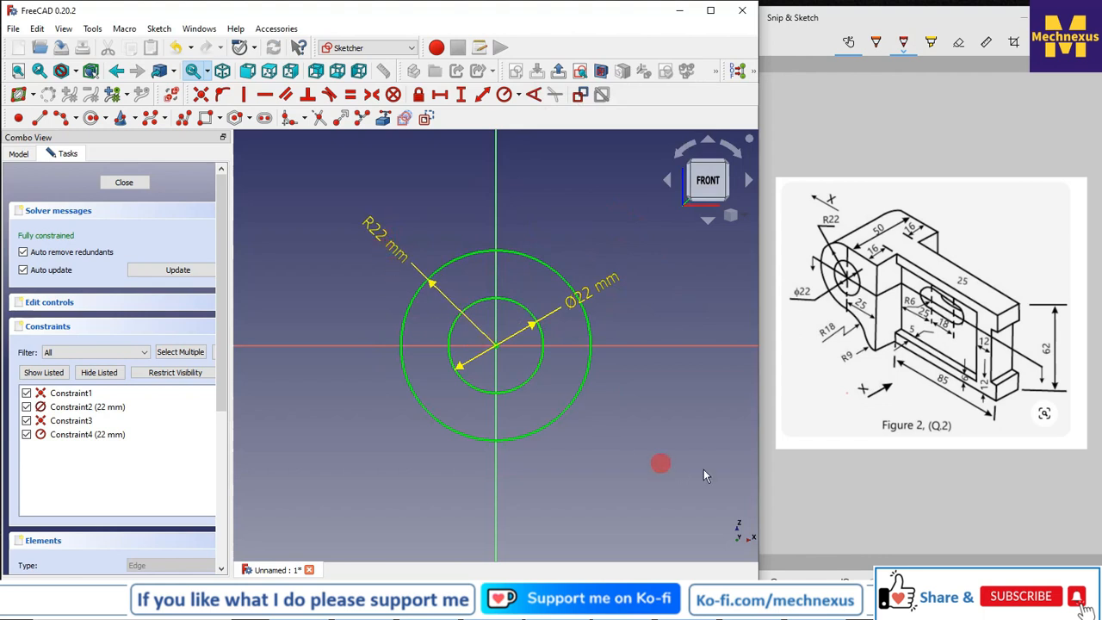
# Draw a horizontal line above the outer circle and make it tangent to the top of that circle
pyautogui.click(40, 120)
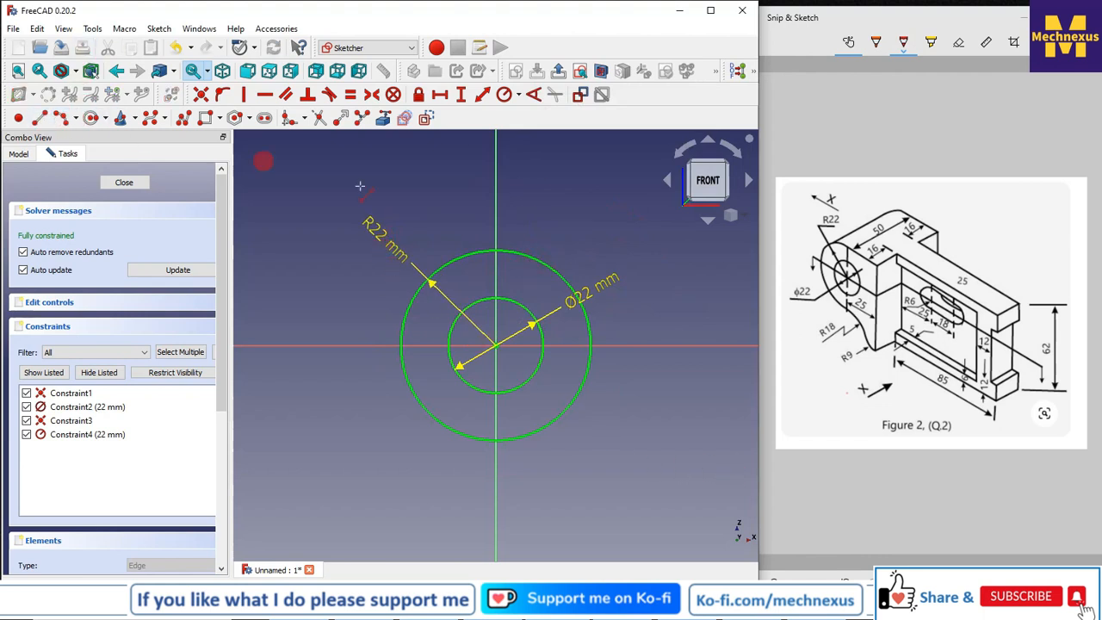
pyautogui.click(671, 232)
pyautogui.click(552, 234)
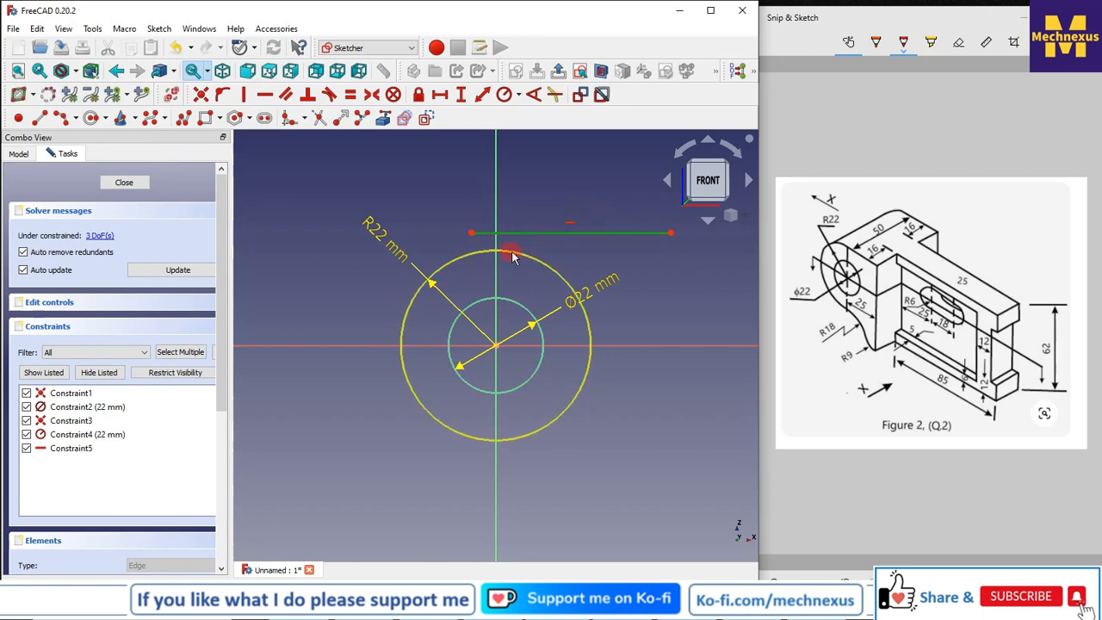
pyautogui.click(329, 94)
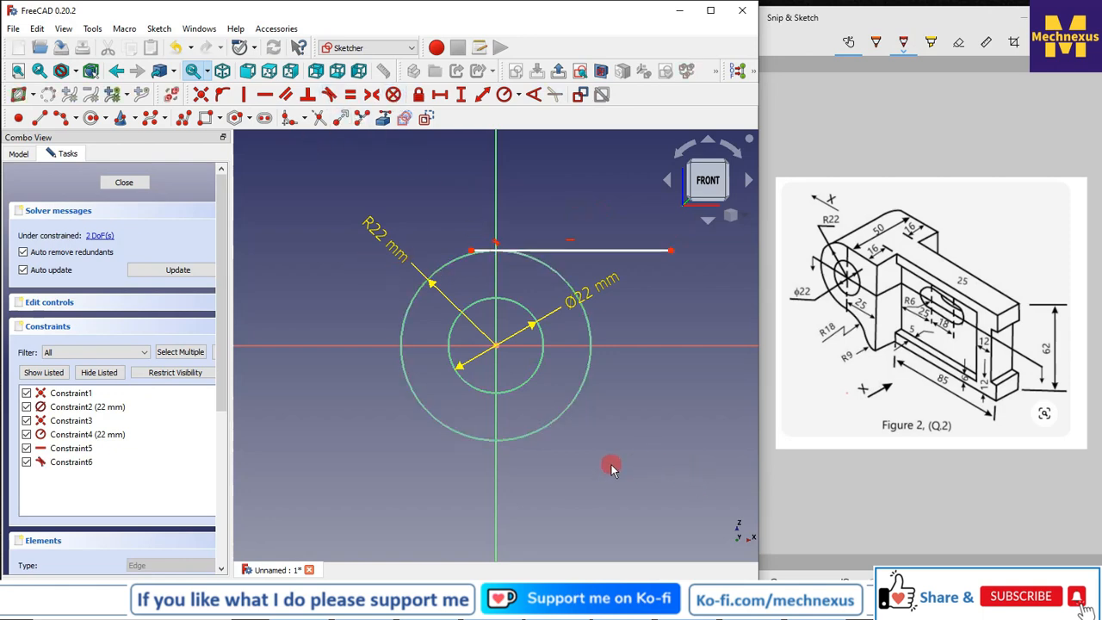
# Draw an arc starting at the bottom of the outer circle and curving down to the right
pyautogui.scroll(1, 612, 469)
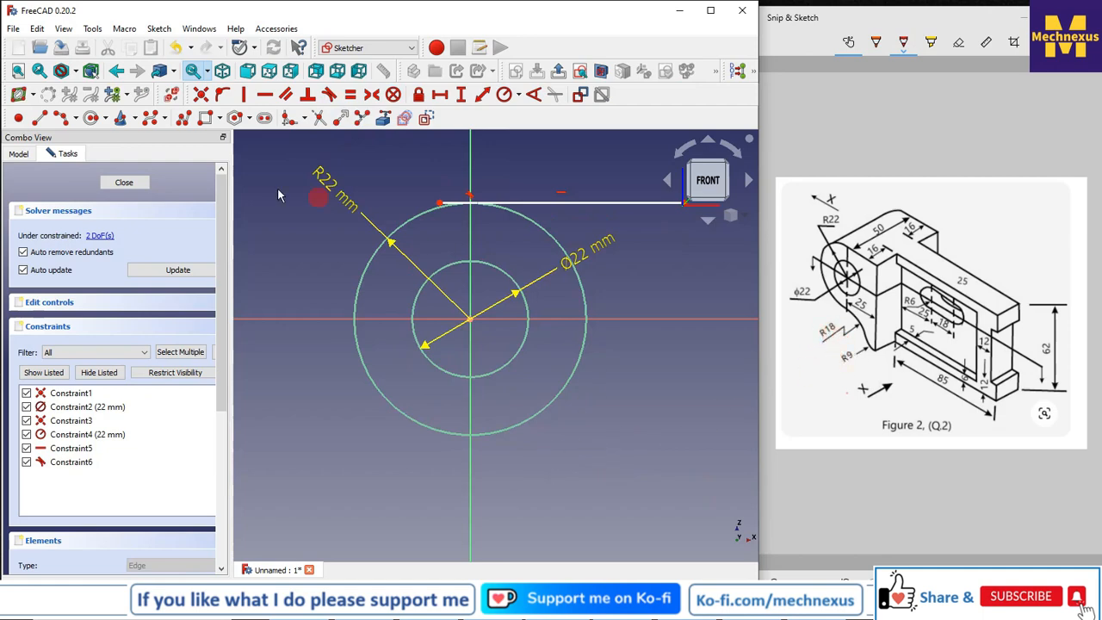
pyautogui.click(61, 118)
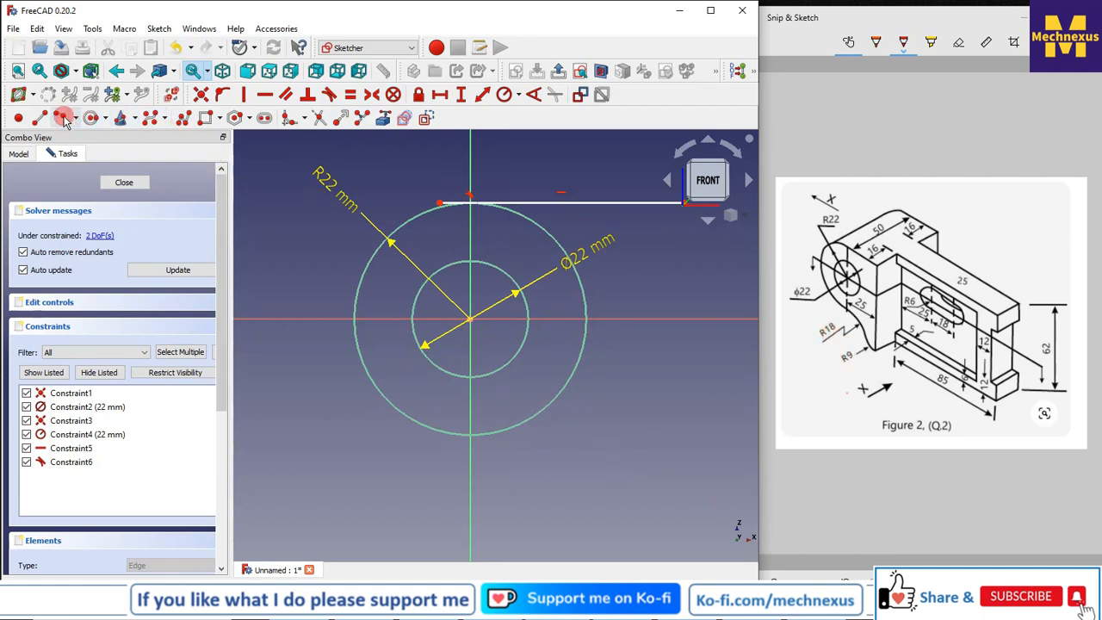
pyautogui.click(470, 435)
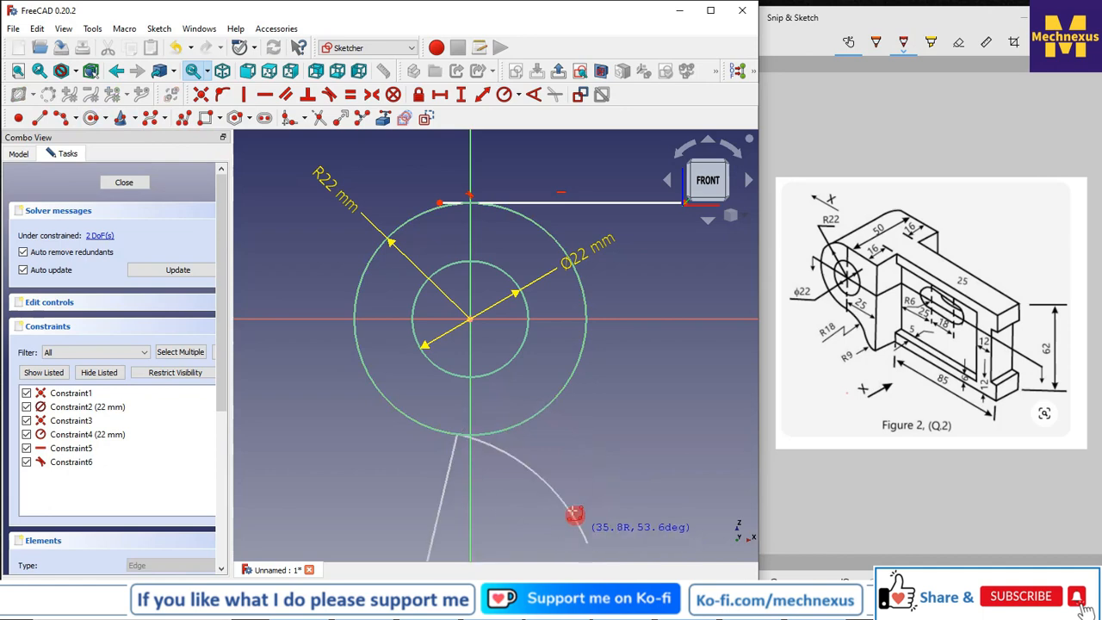
pyautogui.click(575, 479)
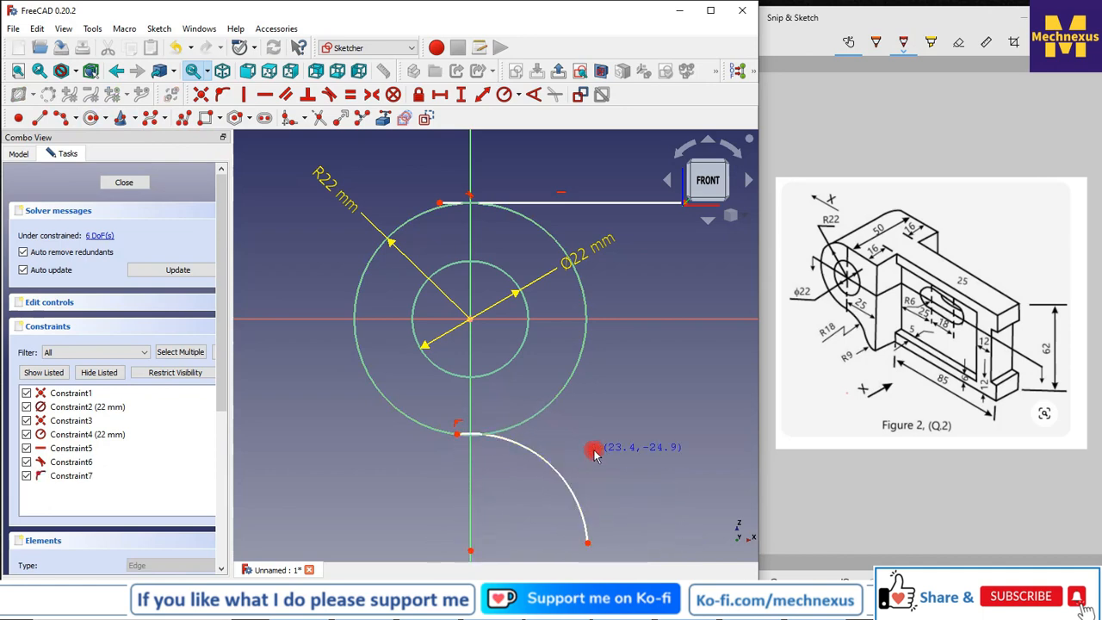
# Apply a tangent constraint between the lower arc and the outer circle
pyautogui.click(542, 462)
pyautogui.click(523, 425)
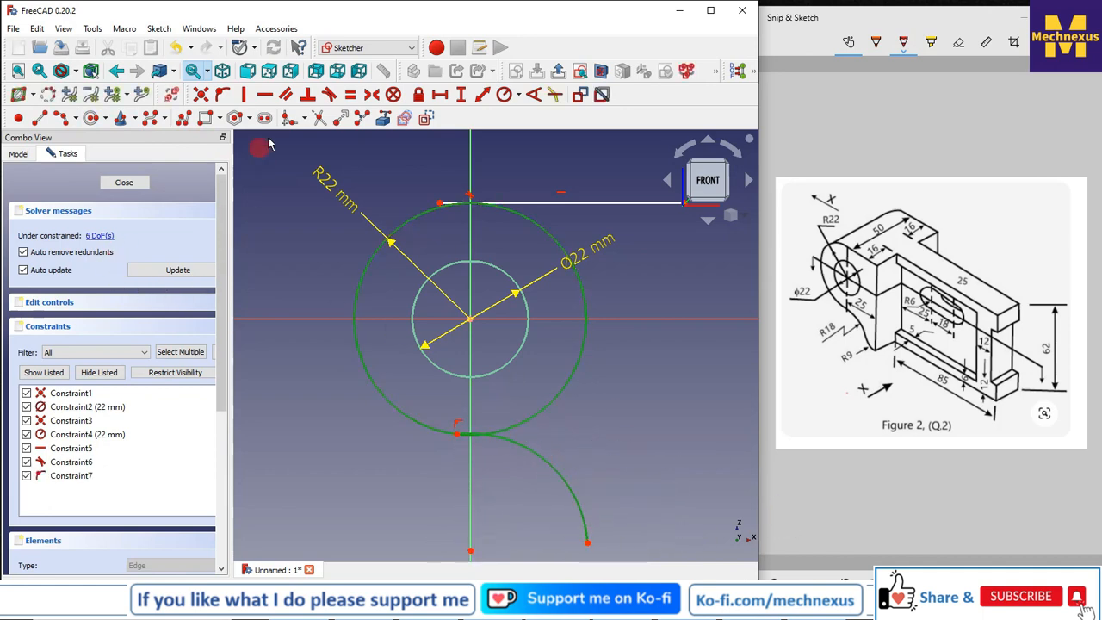
pyautogui.click(331, 98)
pyautogui.scroll(-2, 639, 390)
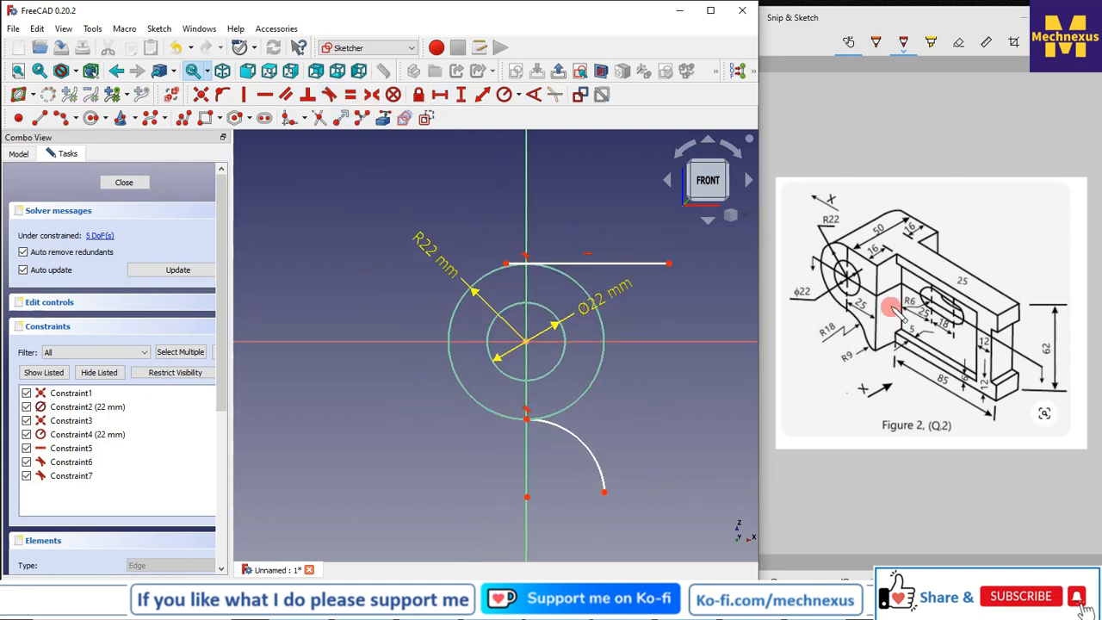
# Shorten the lower arc and draw a second arc from its end, curving the opposite way down to the right
pyautogui.moveTo(606, 492); pyautogui.dragTo(580, 464)
pyautogui.click(73, 120)
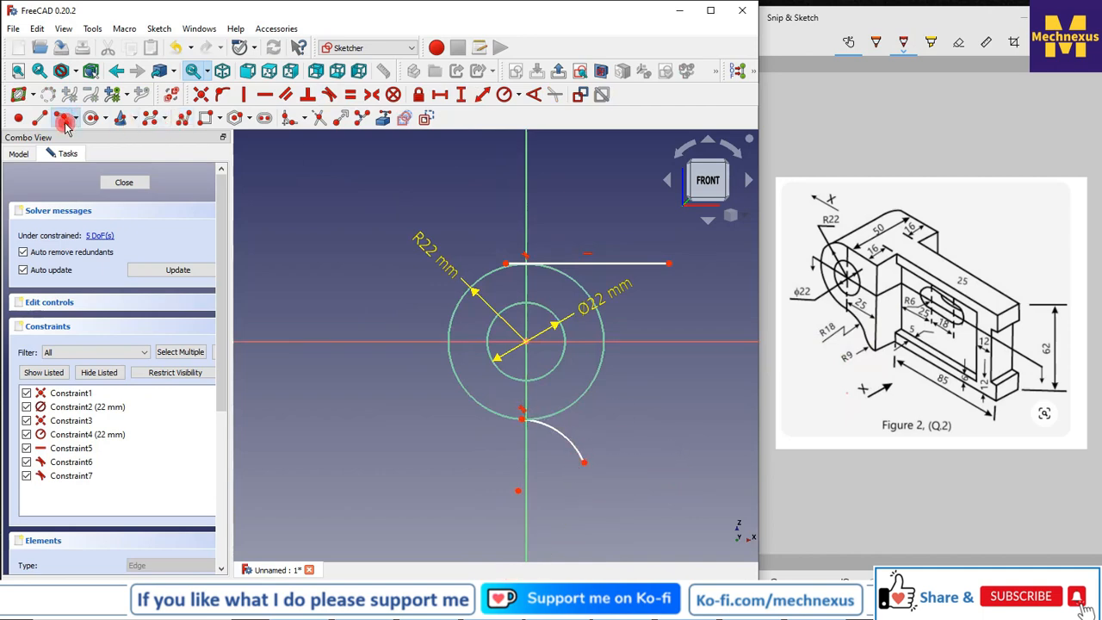
pyautogui.click(584, 462)
pyautogui.click(669, 510)
pyautogui.click(598, 482)
pyautogui.rightClick(610, 475)
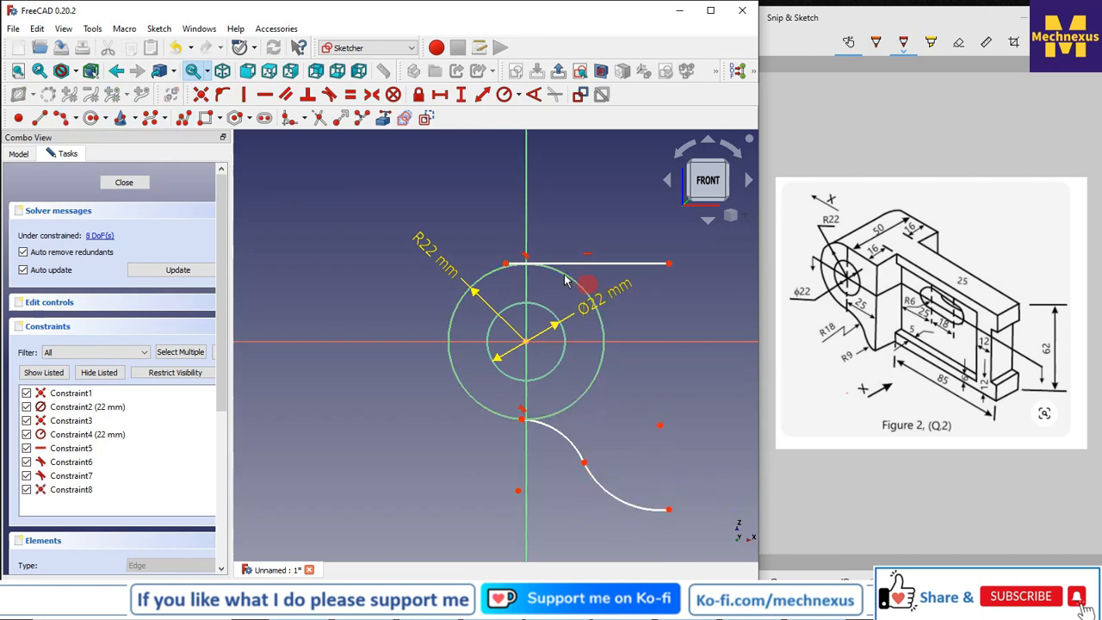
# Trim the top line's overhang left of the tangent point and the right-hand part of the outer circle
pyautogui.scroll(4, 491, 250)
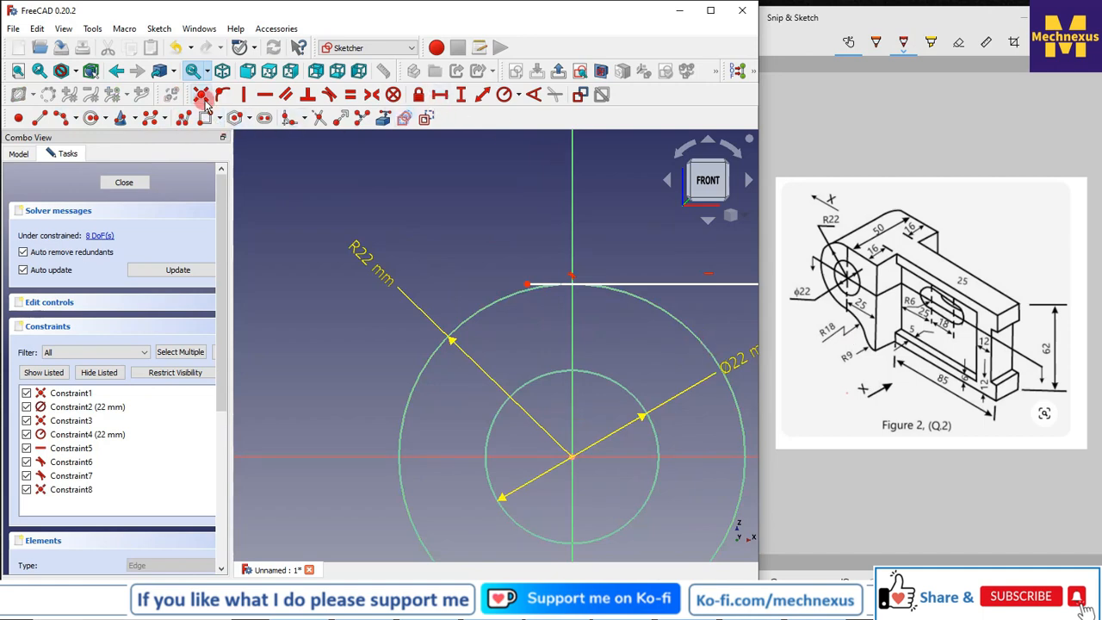
pyautogui.click(535, 285)
pyautogui.scroll(-4, 469, 238)
pyautogui.scroll(2, 543, 320)
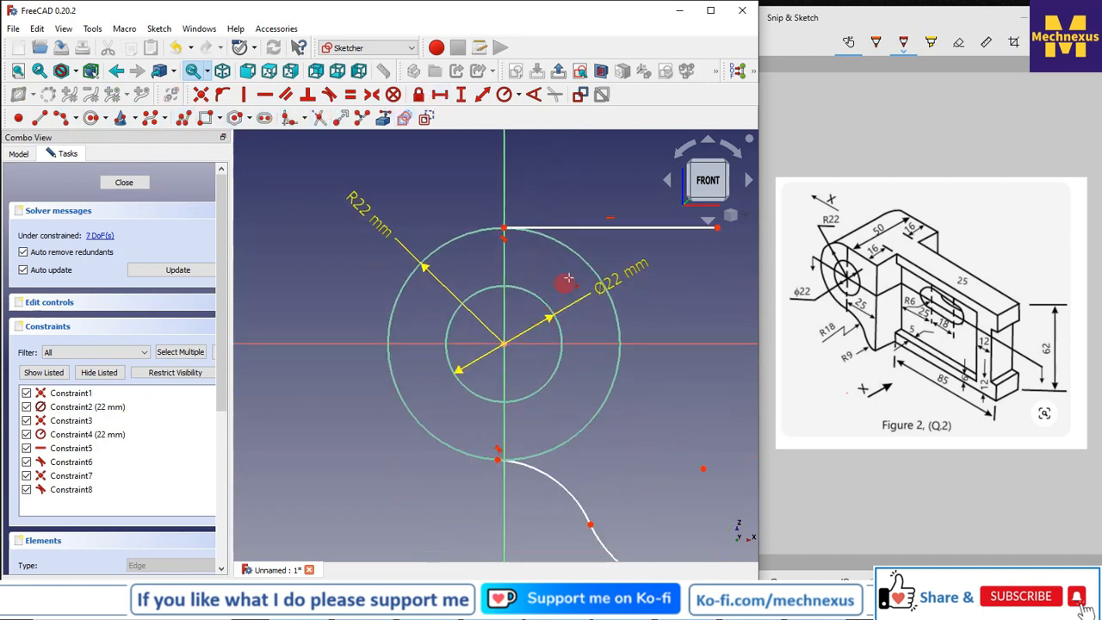
pyautogui.click(617, 315)
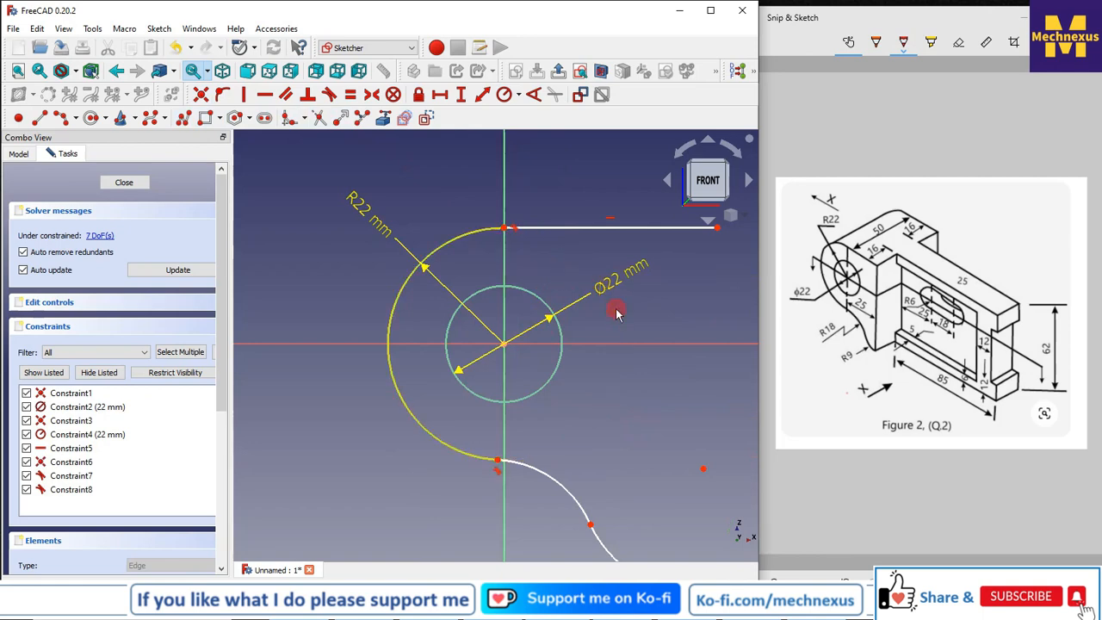
# Constrain the radius of the arc leaving the bottom of the outer circle to 18 mm
pyautogui.scroll(-2, 487, 295)
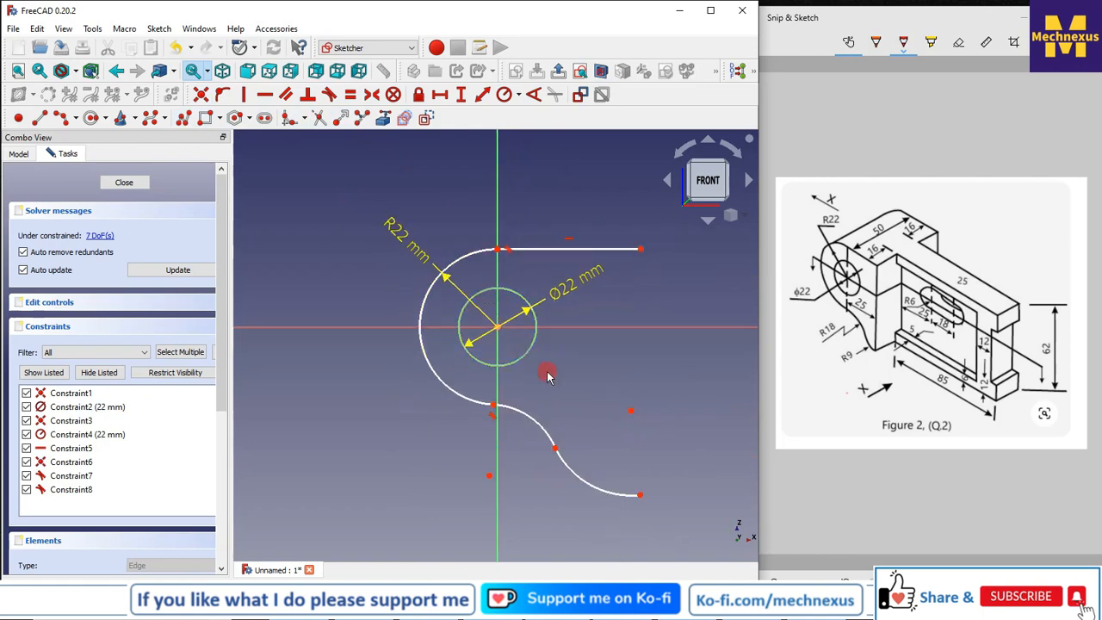
pyautogui.scroll(2, 528, 277)
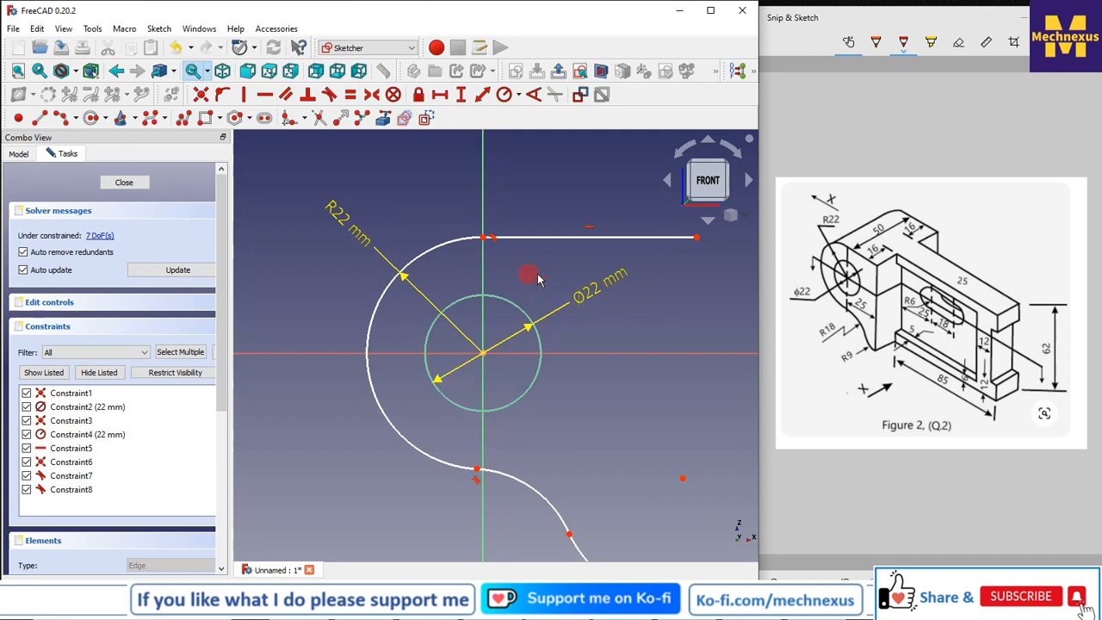
pyautogui.scroll(-3, 560, 320)
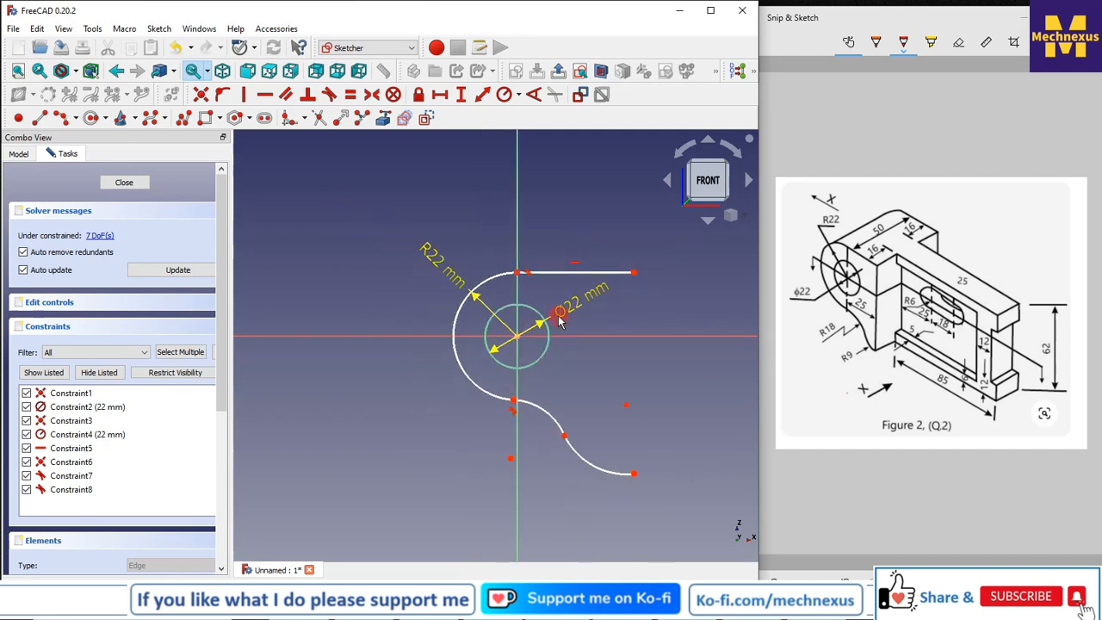
pyautogui.click(550, 416)
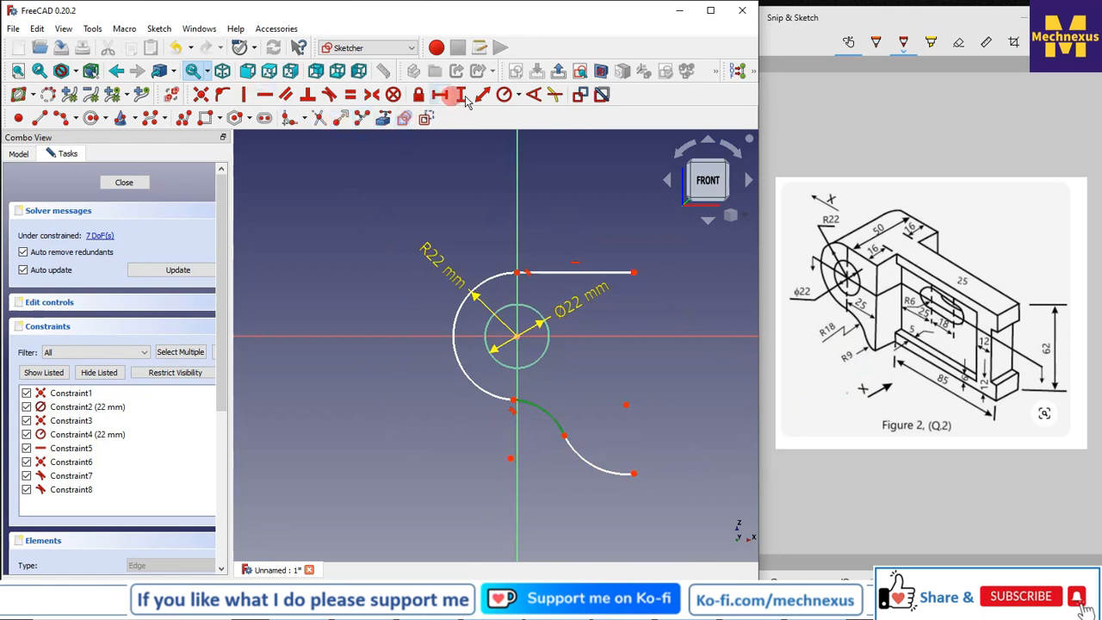
pyautogui.click(517, 95)
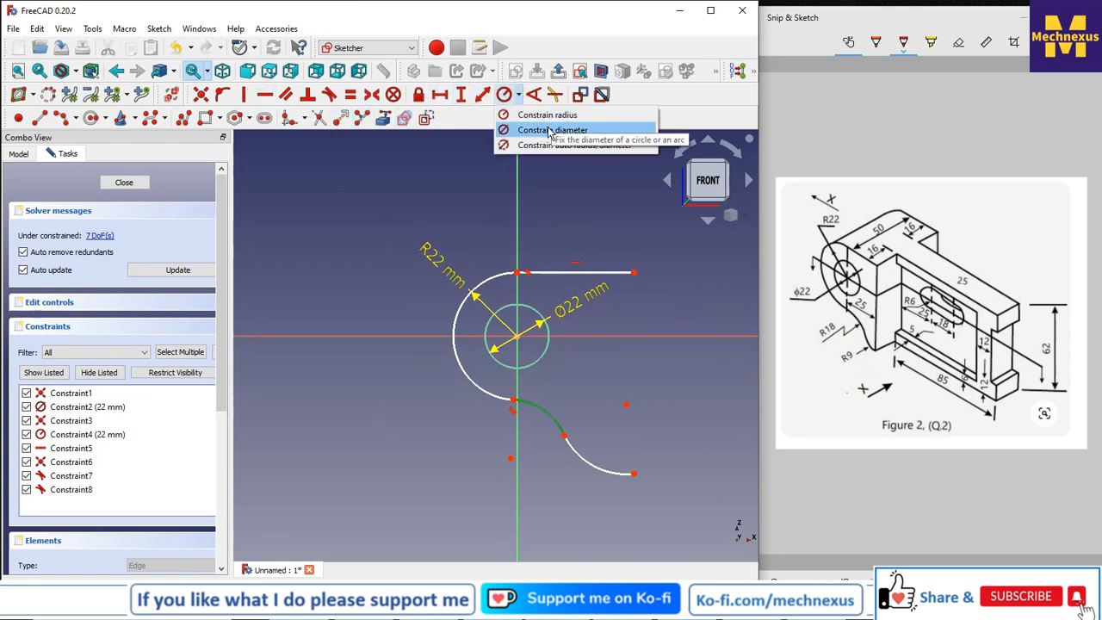
pyautogui.click(560, 114)
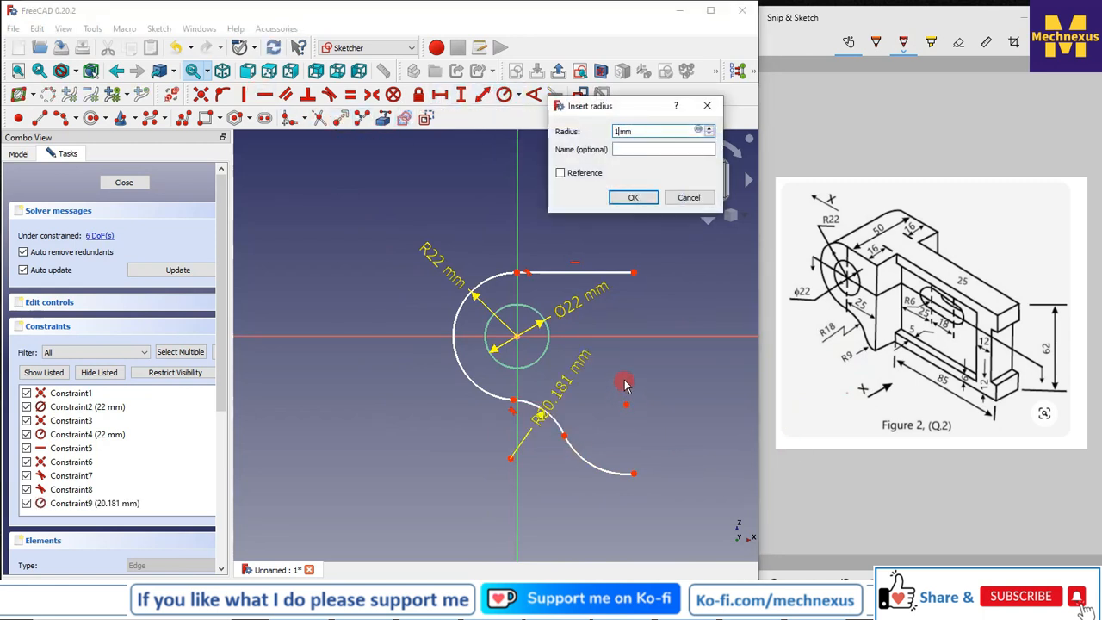
pyautogui.press('Return')
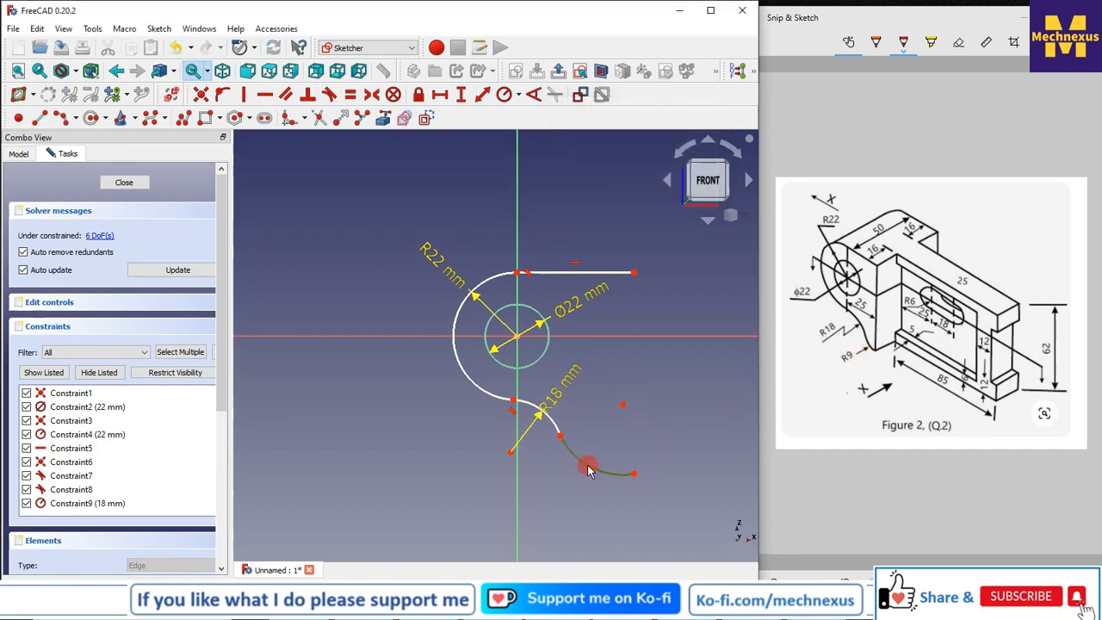
# Constrain the radius of the lowest arc to 9 mm
pyautogui.click(518, 95)
pyautogui.click(541, 115)
pyautogui.click(578, 440)
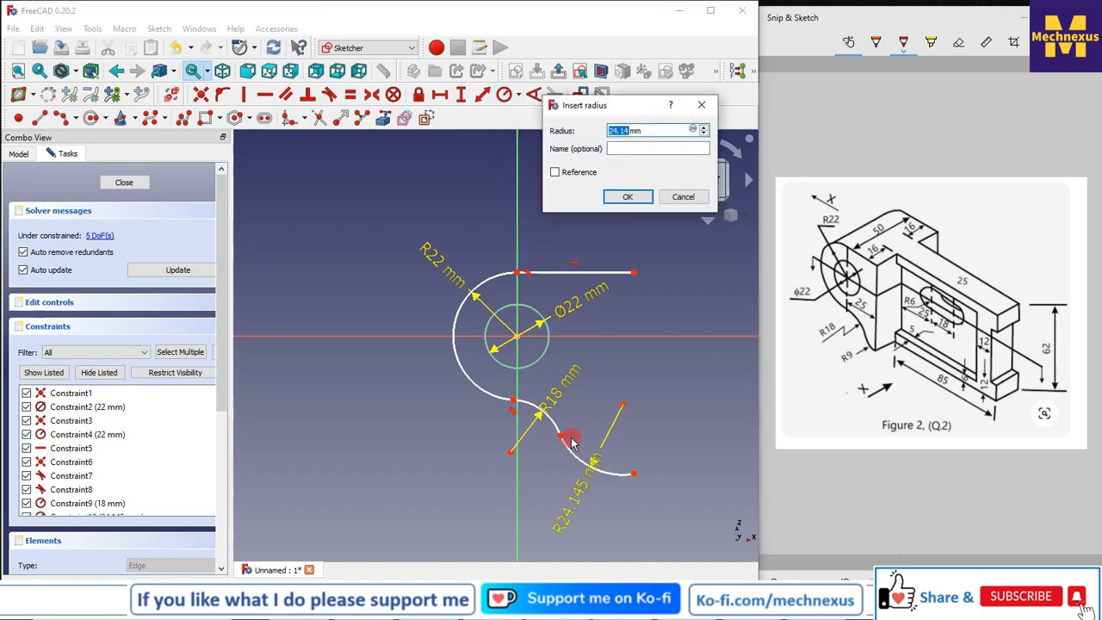
pyautogui.press('Return')
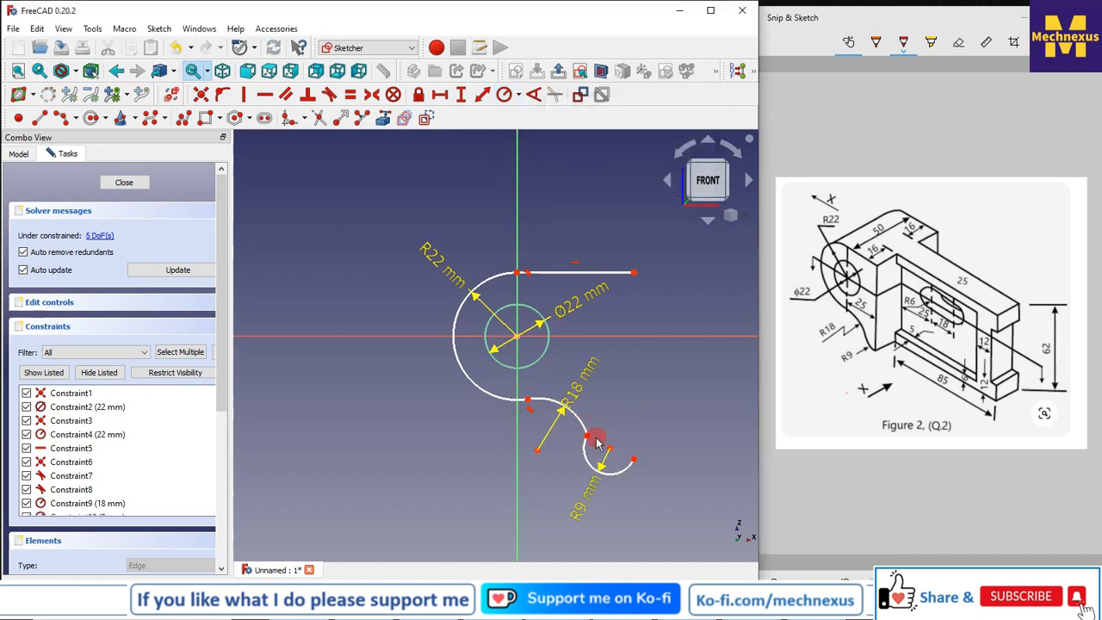
# Apply a tangent constraint between the R18 arc and the R9 arc
pyautogui.scroll(5, 596, 442)
pyautogui.click(568, 455)
pyautogui.click(565, 419)
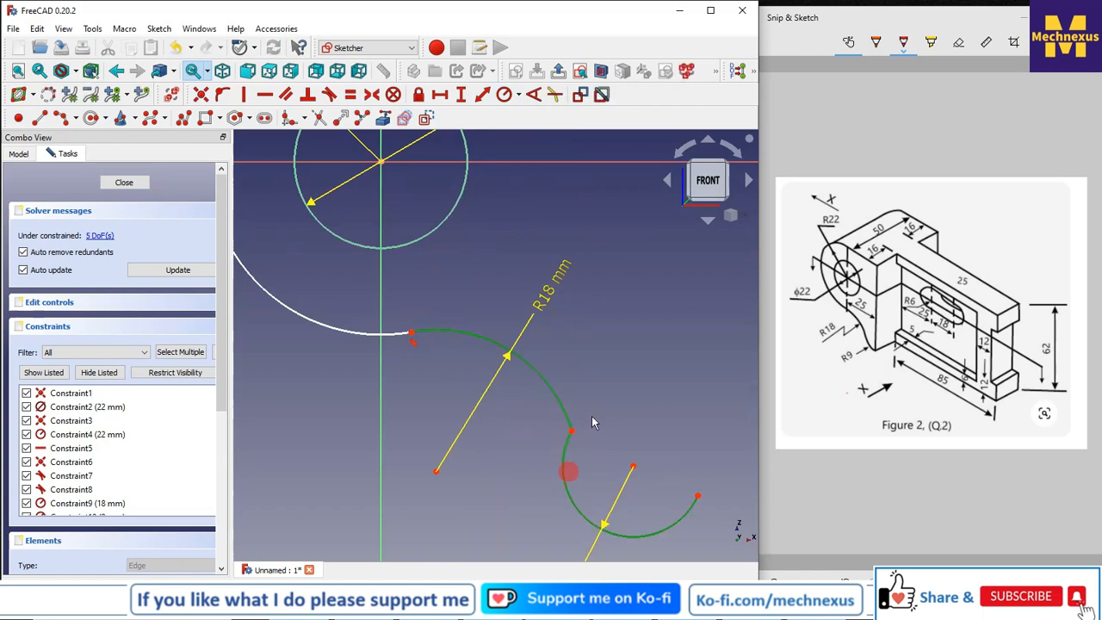
pyautogui.click(329, 94)
pyautogui.scroll(-4, 558, 358)
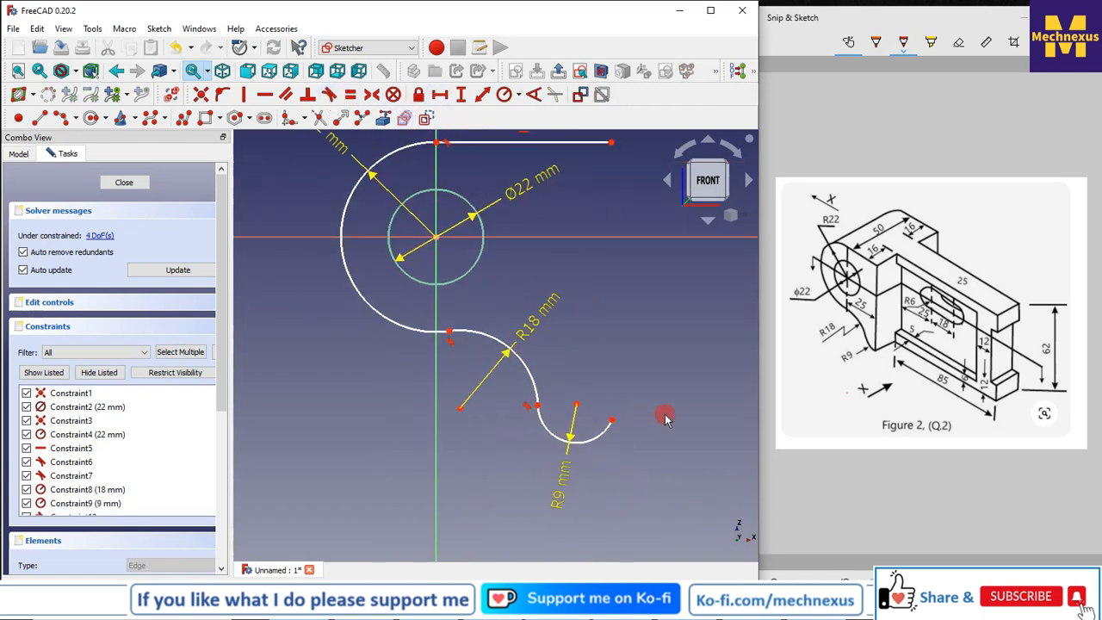
# Reposition the R9 arc's free end and connect it to the top line's right end with a vertical line
pyautogui.scroll(2, 594, 422)
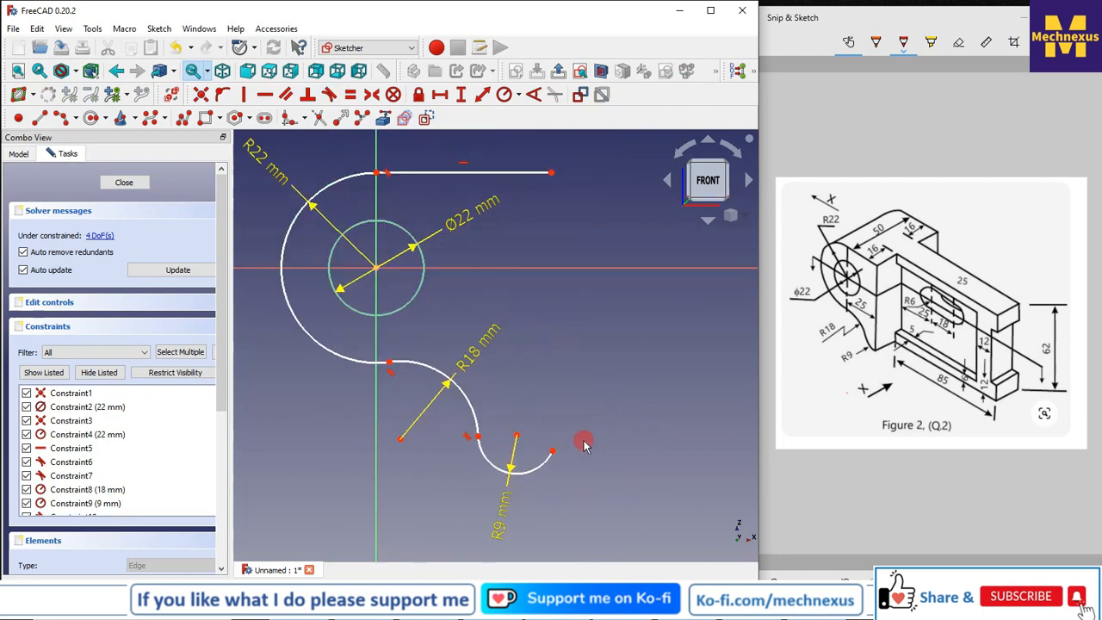
pyautogui.moveTo(552, 456); pyautogui.dragTo(531, 478)
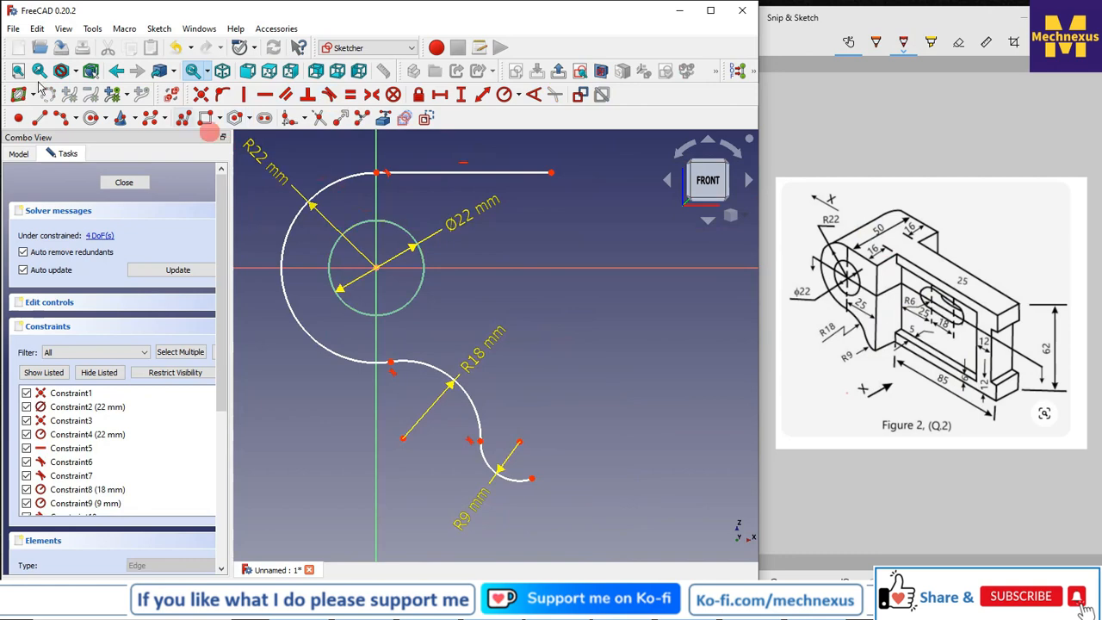
pyautogui.click(532, 478)
pyautogui.click(552, 173)
pyautogui.click(543, 342)
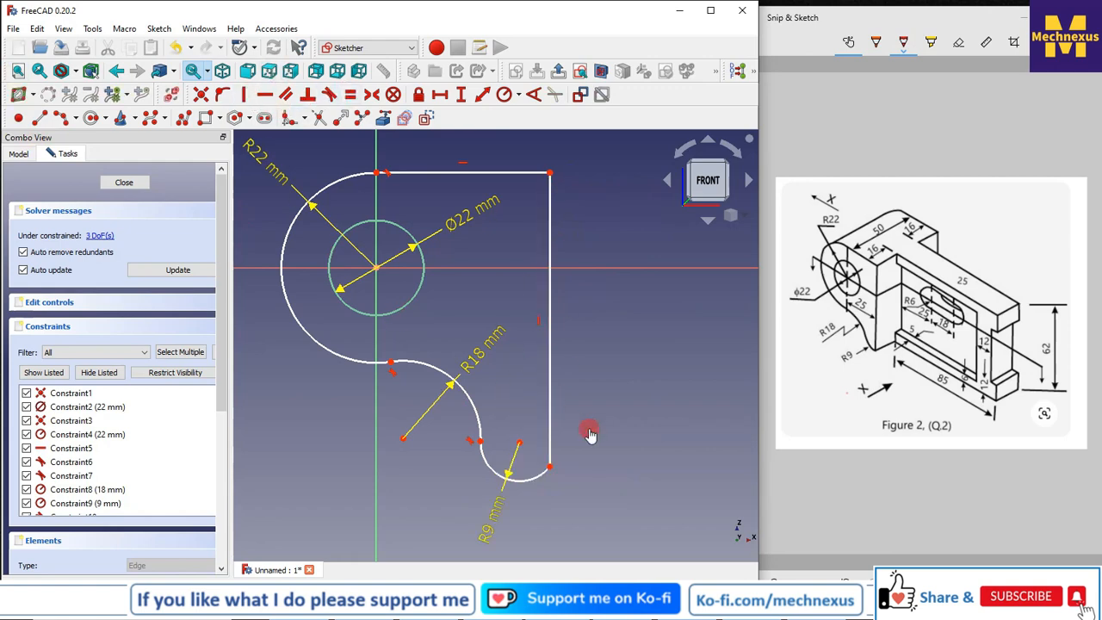
# Set the horizontal distance from the boss centre to the top line's right end to 25 mm
pyautogui.scroll(2, 495, 433)
pyautogui.scroll(-1, 495, 433)
pyautogui.scroll(-1, 495, 433)
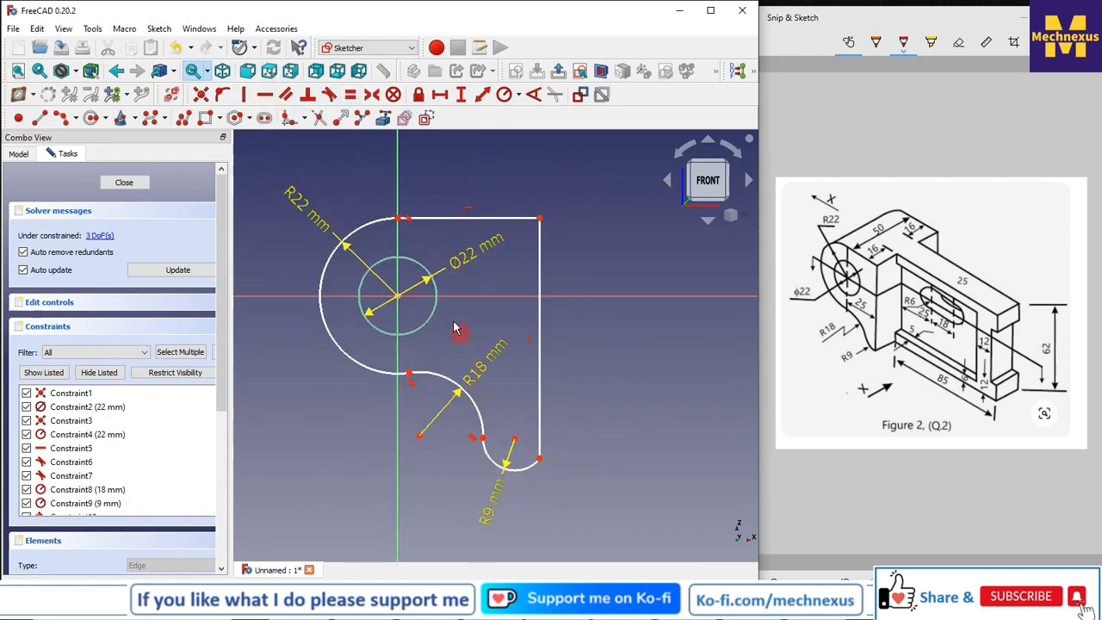
pyautogui.scroll(-1, 467, 348)
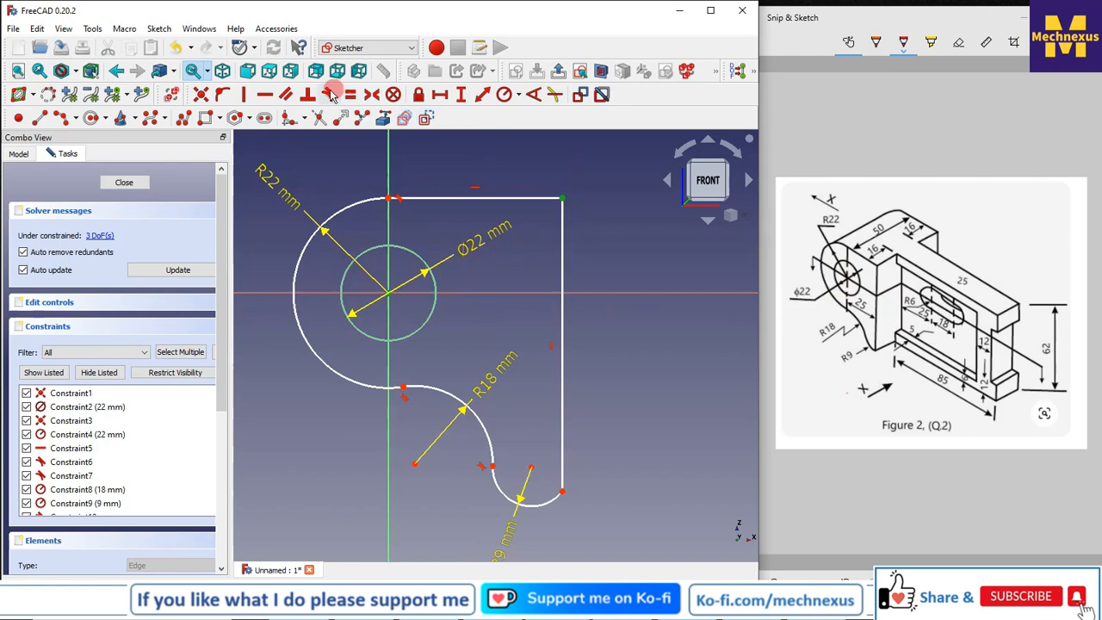
pyautogui.click(443, 95)
pyautogui.write('25')
pyautogui.press('Return')
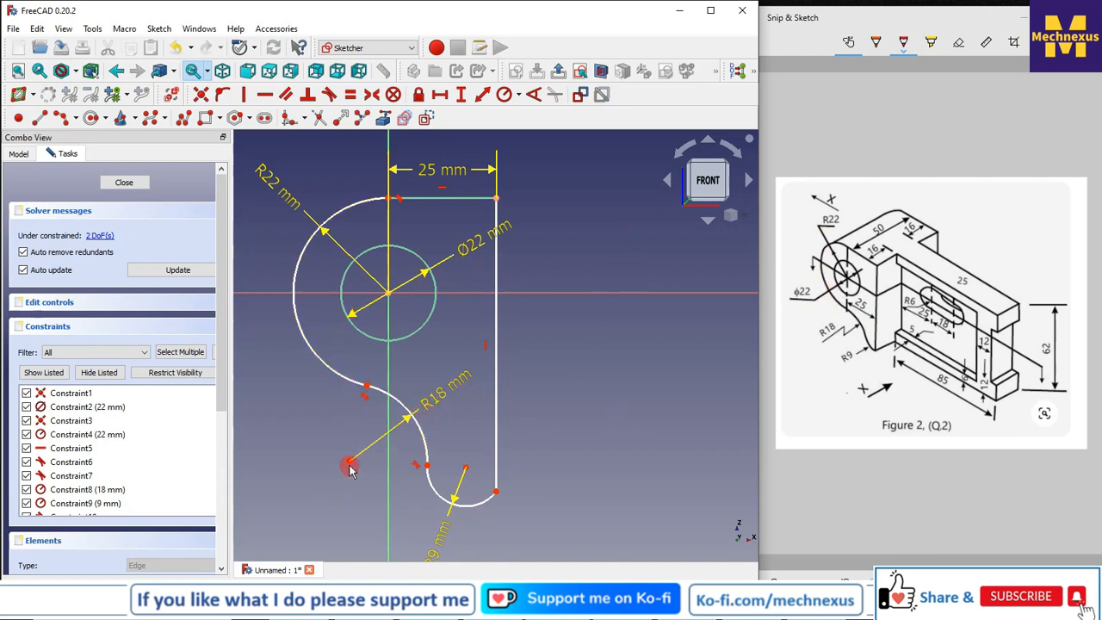
# Align the R18 arc's centre vertically with the boss centre and constrain the R9 arc's centre onto the right vertical line
pyautogui.moveTo(349, 464); pyautogui.dragTo(398, 464)
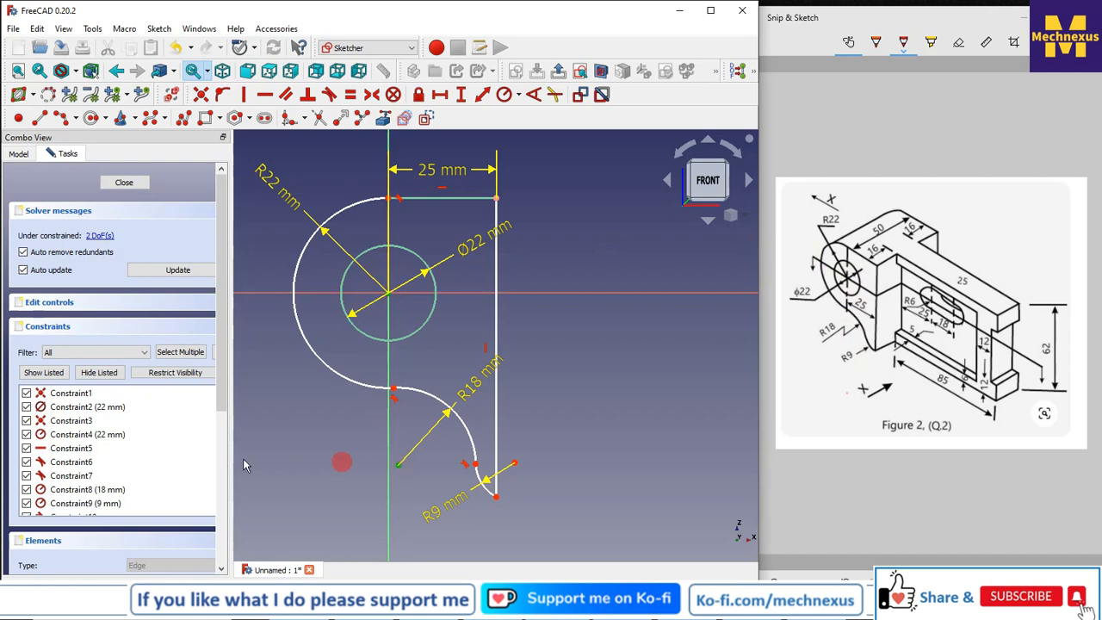
pyautogui.click(244, 96)
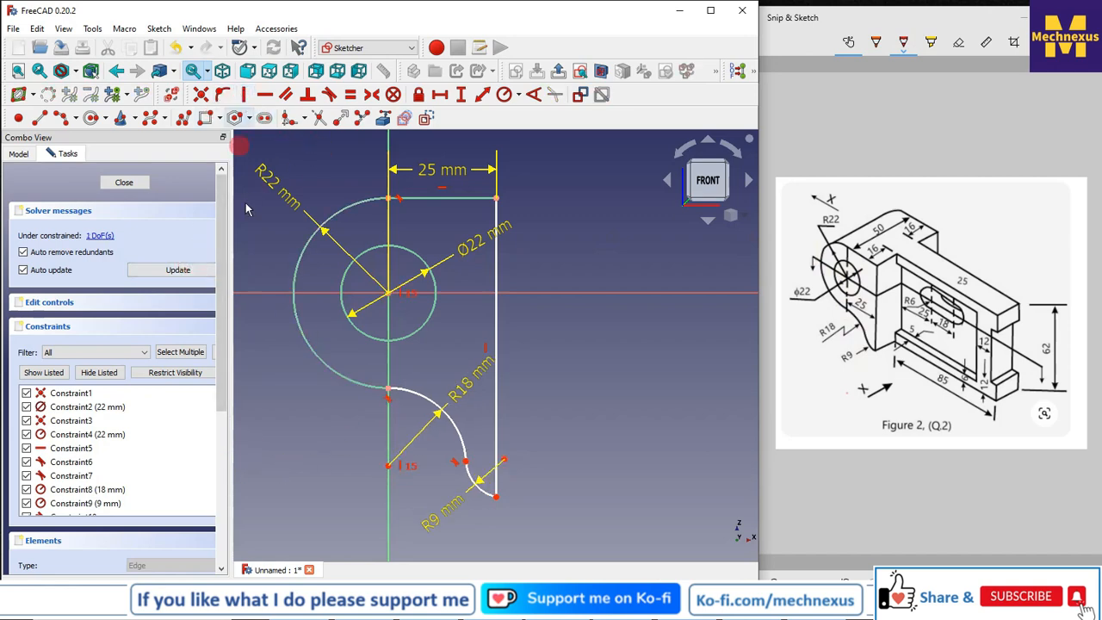
pyautogui.click(503, 460)
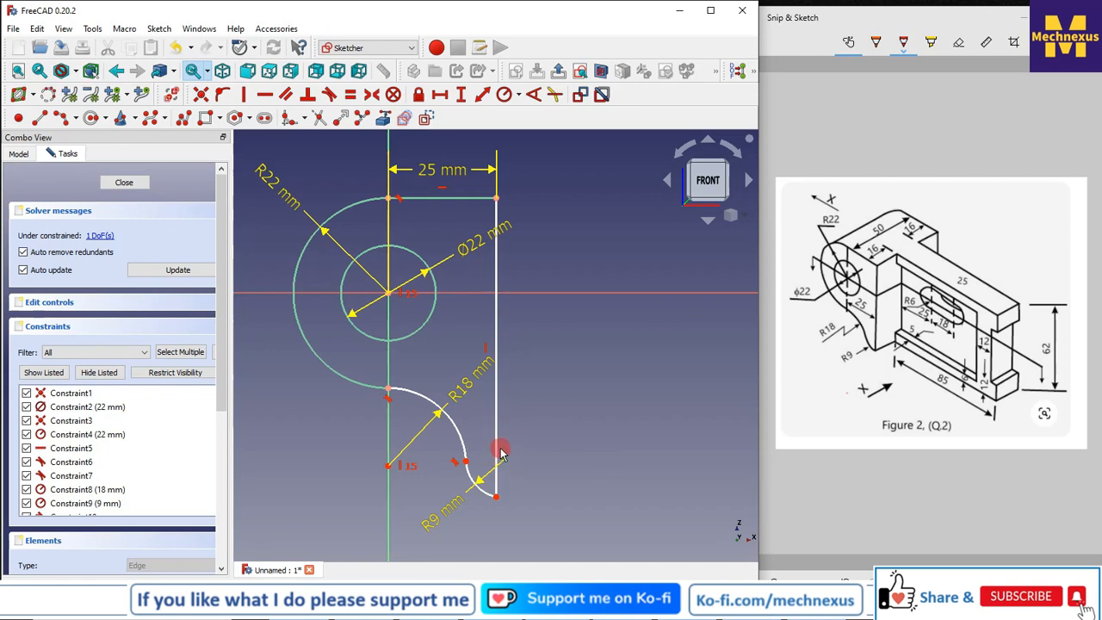
pyautogui.click(500, 353)
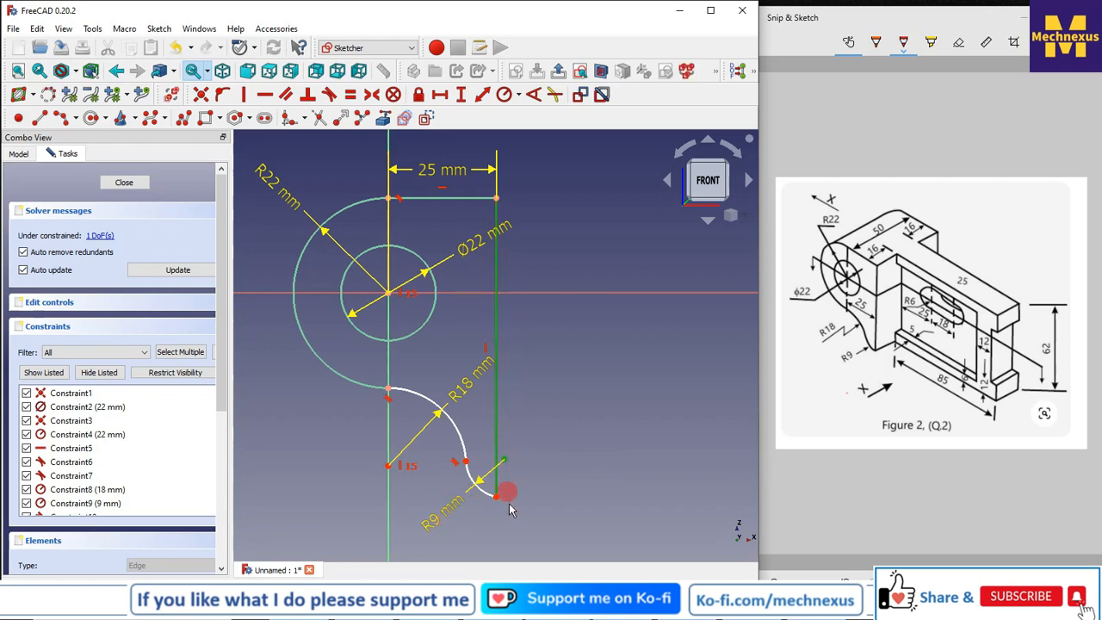
pyautogui.click(222, 95)
# Move the Ø22 dimension label closer to the hole inside the profile and close the sketch
pyautogui.scroll(-1, 541, 432)
pyautogui.scroll(2, 505, 388)
pyautogui.scroll(-3, 504, 386)
pyautogui.scroll(2, 490, 301)
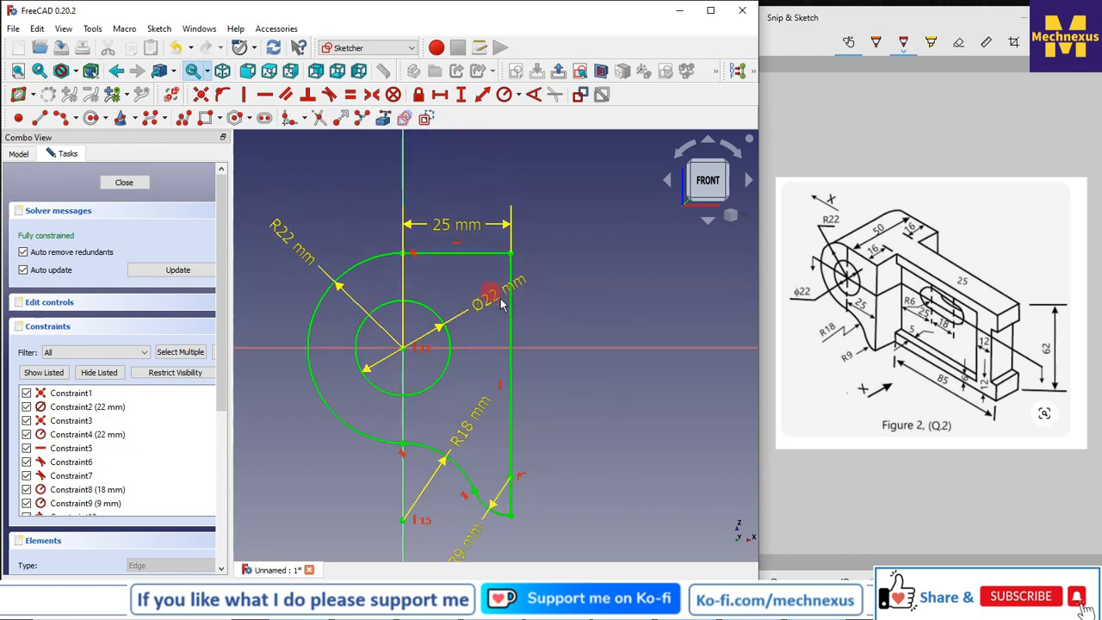
pyautogui.moveTo(495, 300); pyautogui.dragTo(499, 307)
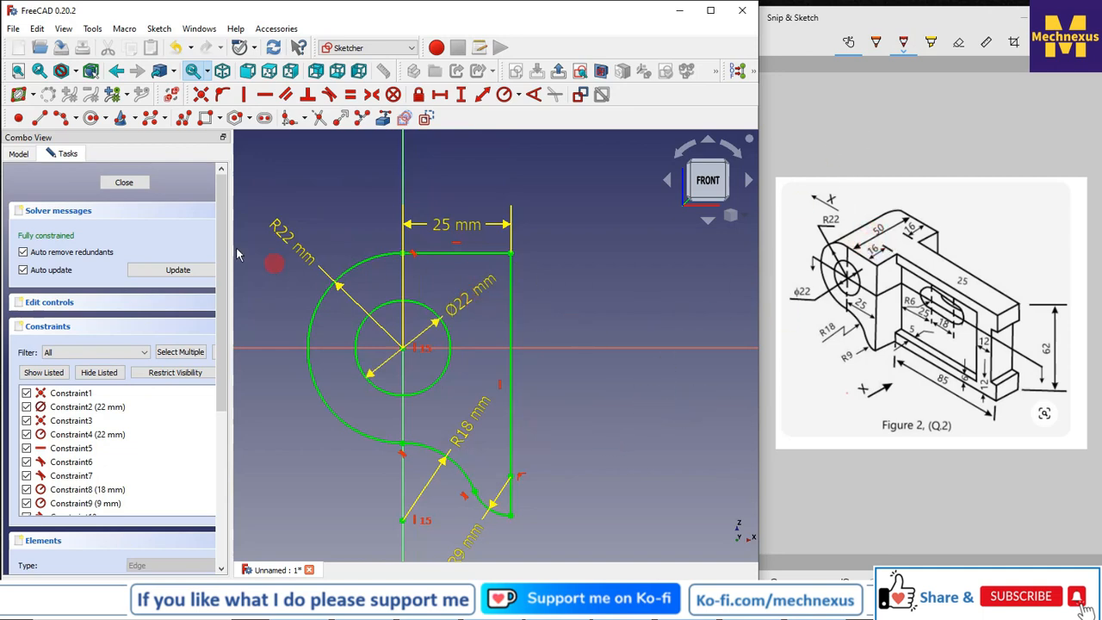
pyautogui.click(124, 182)
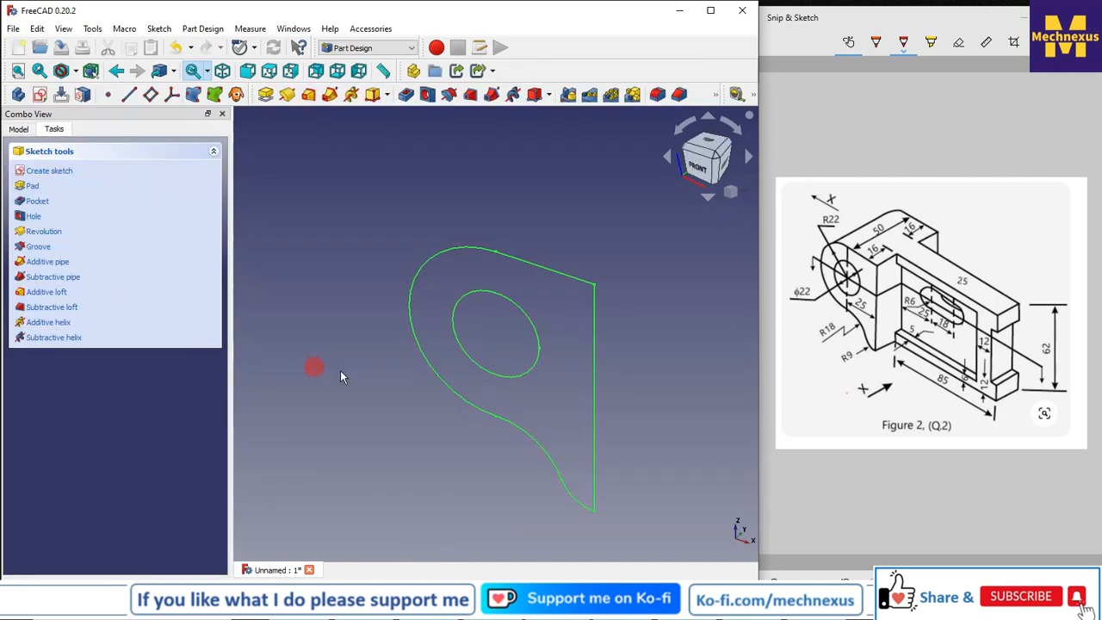
# Pad the profile sketch 50 mm, symmetric to the sketch plane
pyautogui.rightClick(742, 191)
pyautogui.click(774, 213)
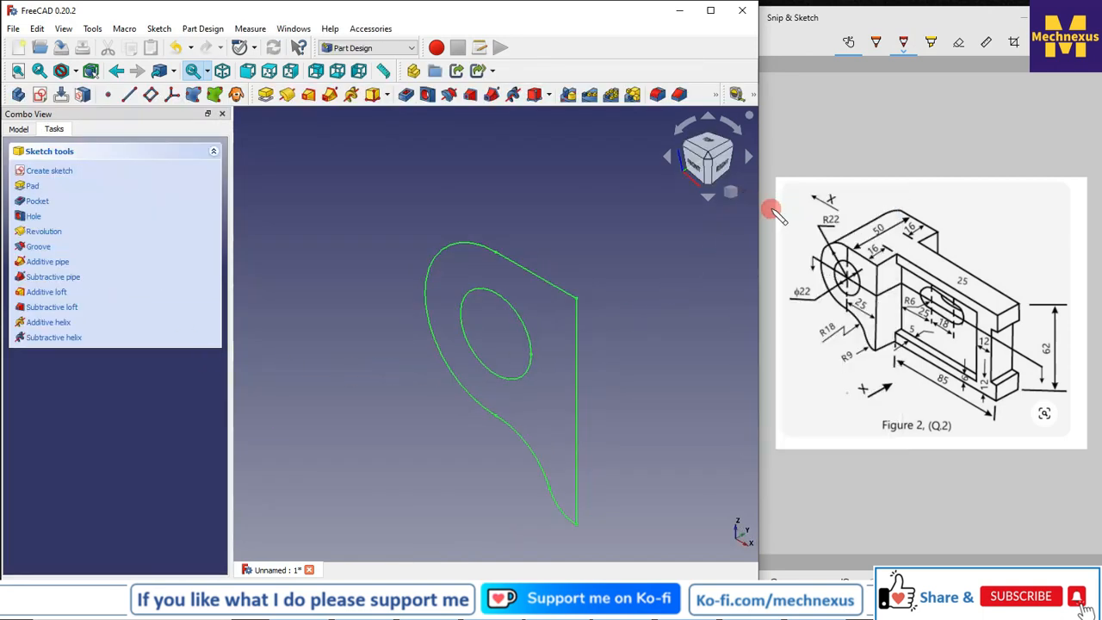
pyautogui.click(18, 128)
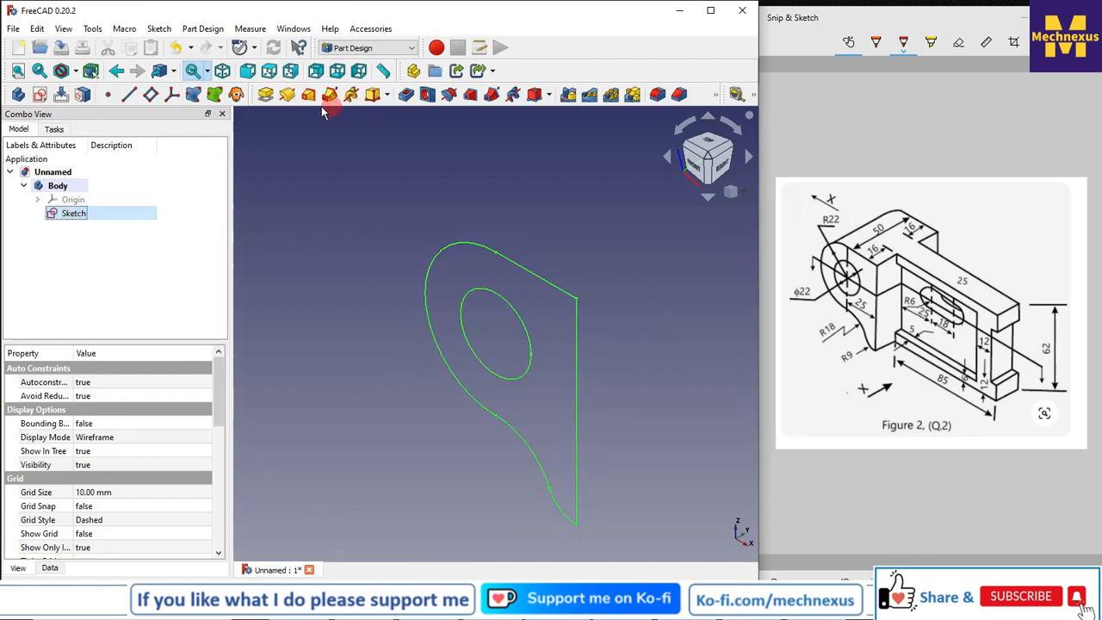
pyautogui.click(266, 94)
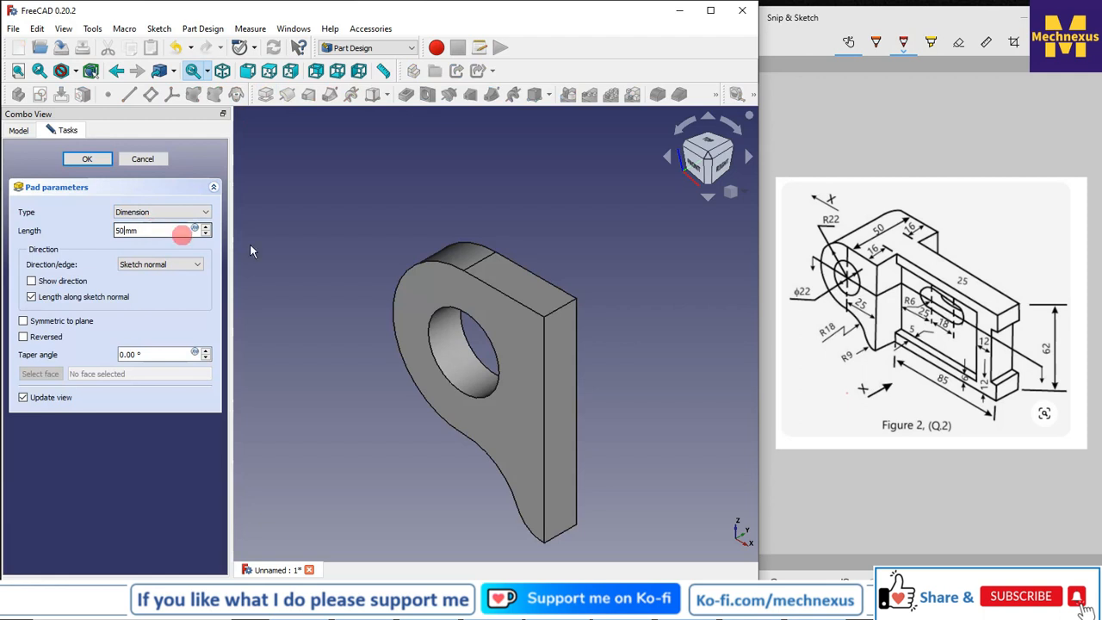
pyautogui.click(23, 321)
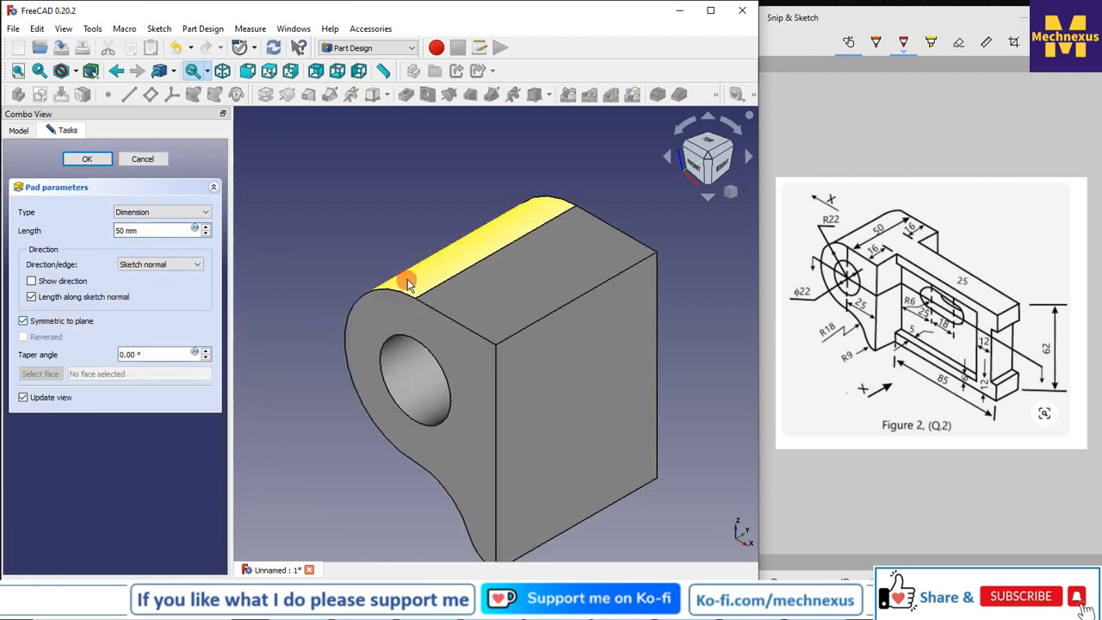
pyautogui.scroll(-3, 418, 246)
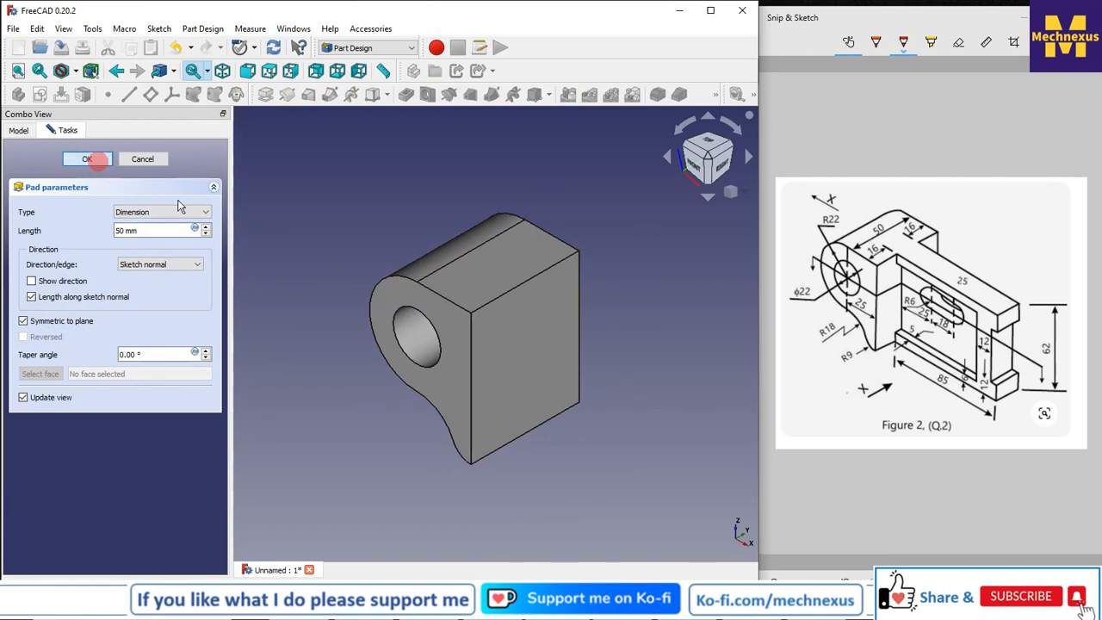
pyautogui.click(87, 160)
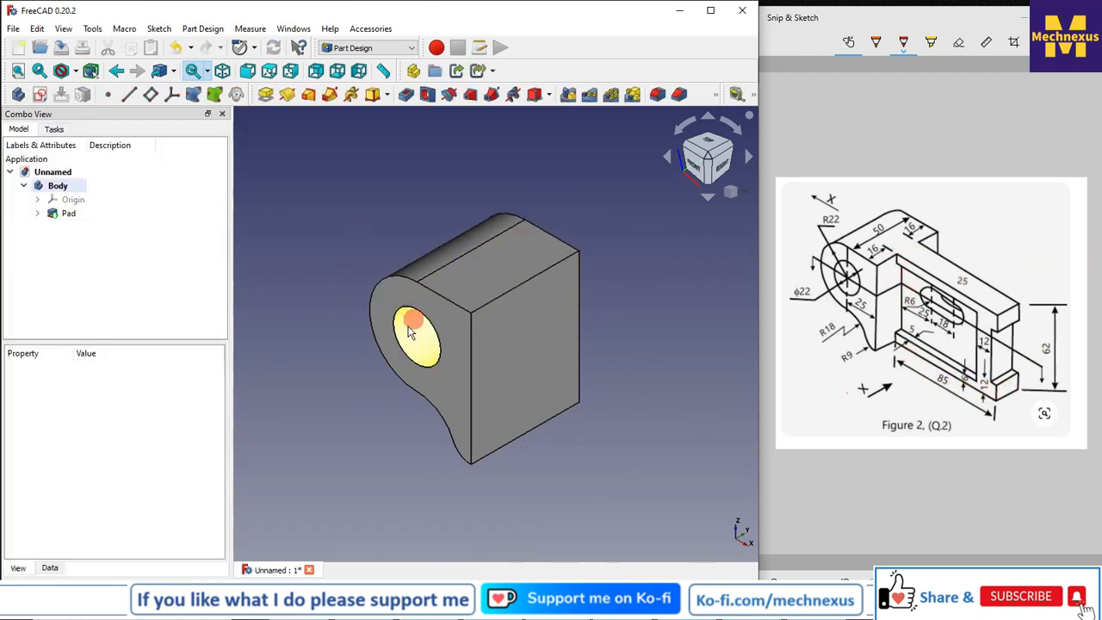
# Show the body's origin planes in the model view
pyautogui.click(88, 201)
pyautogui.press('space')
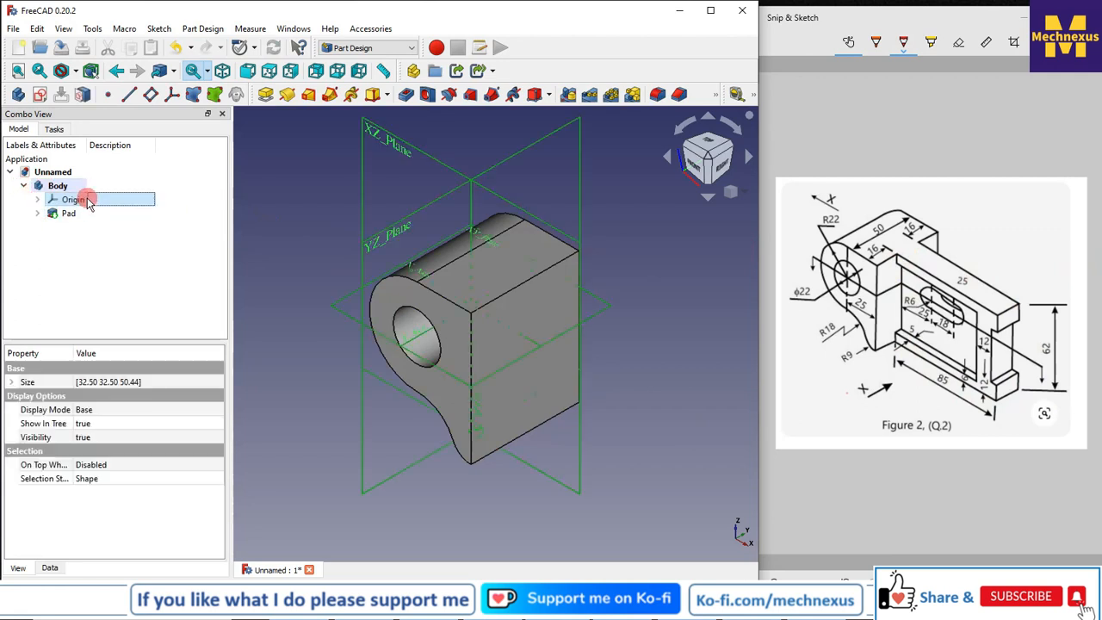
pyautogui.click(318, 215)
pyautogui.click(414, 152)
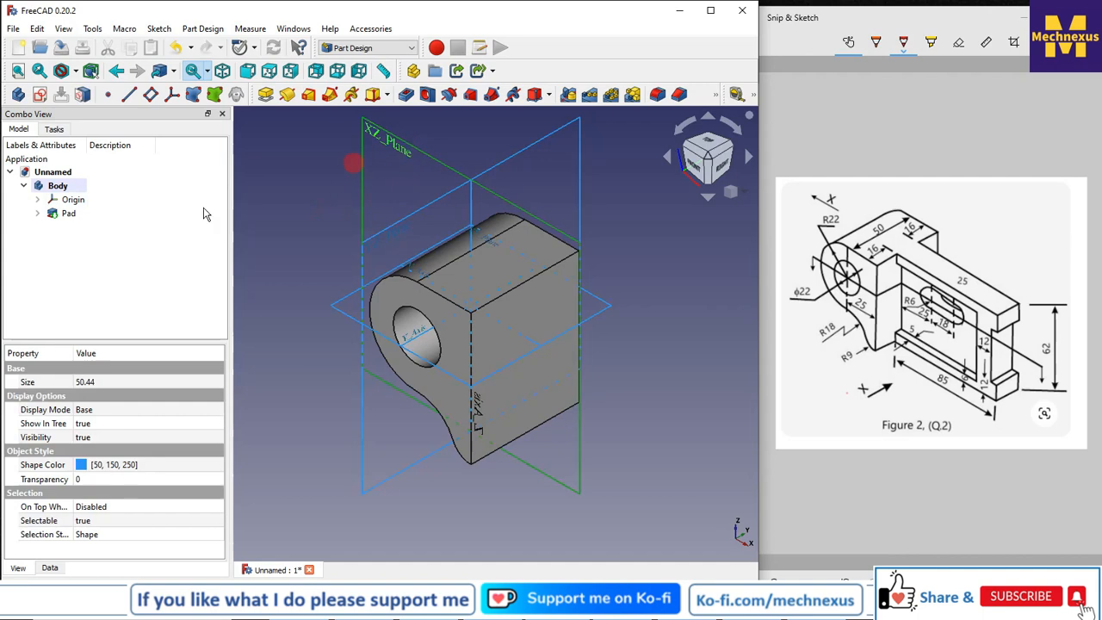
pyautogui.click(22, 95)
pyautogui.click(66, 200)
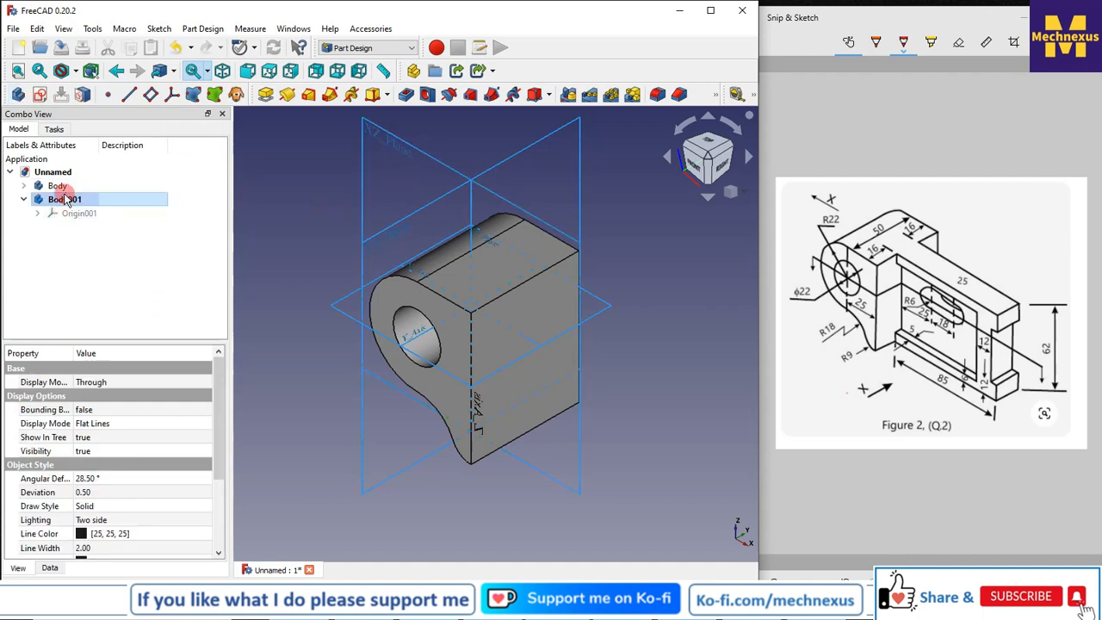
pyautogui.rightClick(67, 200)
pyautogui.click(112, 322)
pyautogui.click(26, 186)
pyautogui.click(343, 216)
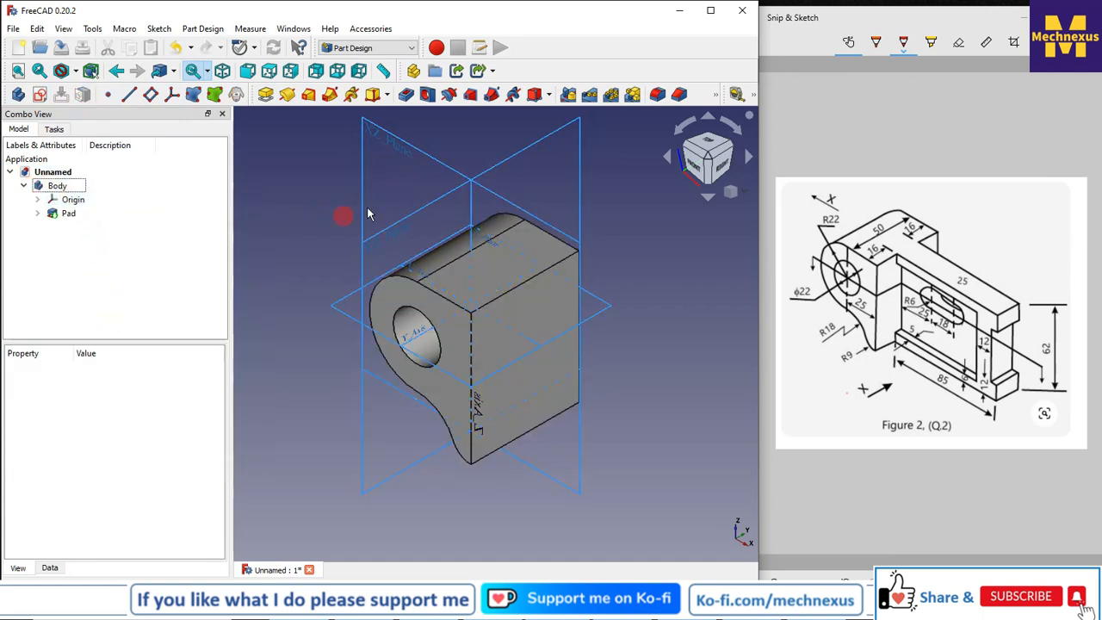
# Start a sketch on the XZ plane and project the boss's straight vertical edge as external geometry
pyautogui.click(418, 145)
pyautogui.click(39, 94)
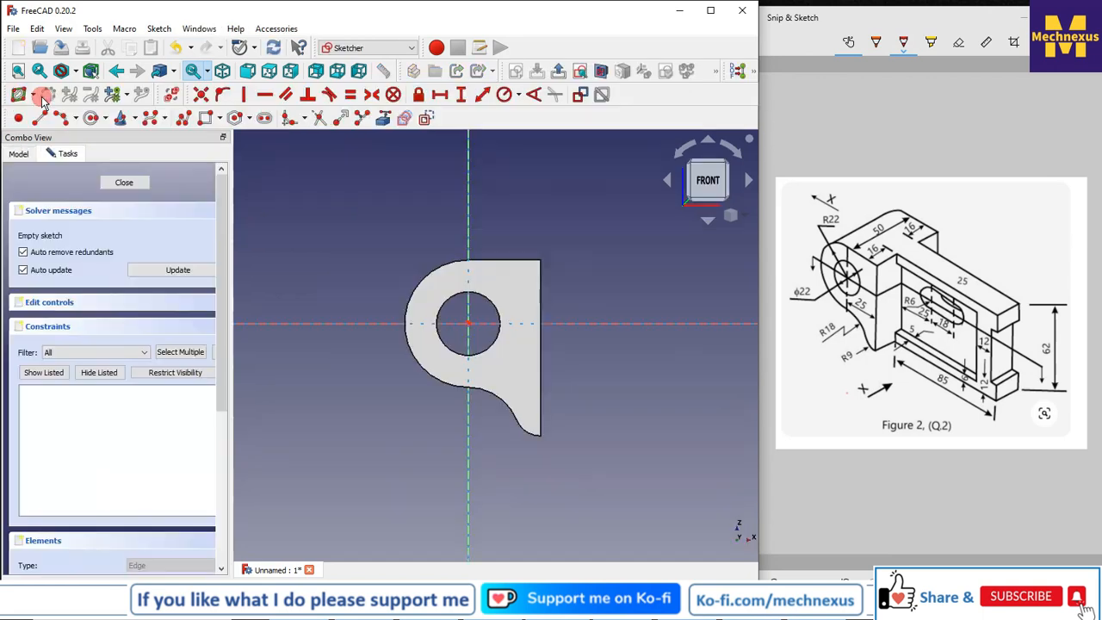
pyautogui.click(383, 118)
pyautogui.click(541, 294)
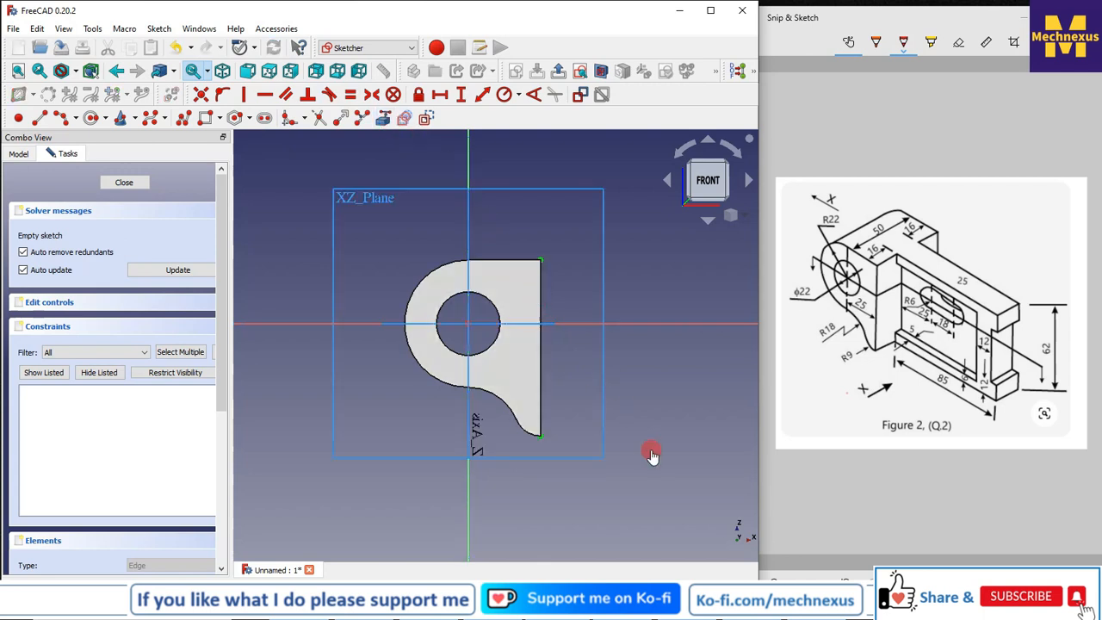
# Switch the display to wireframe and draw a rectangle about 153 mm long from the upper end of the projected edge
pyautogui.click(75, 71)
pyautogui.click(86, 122)
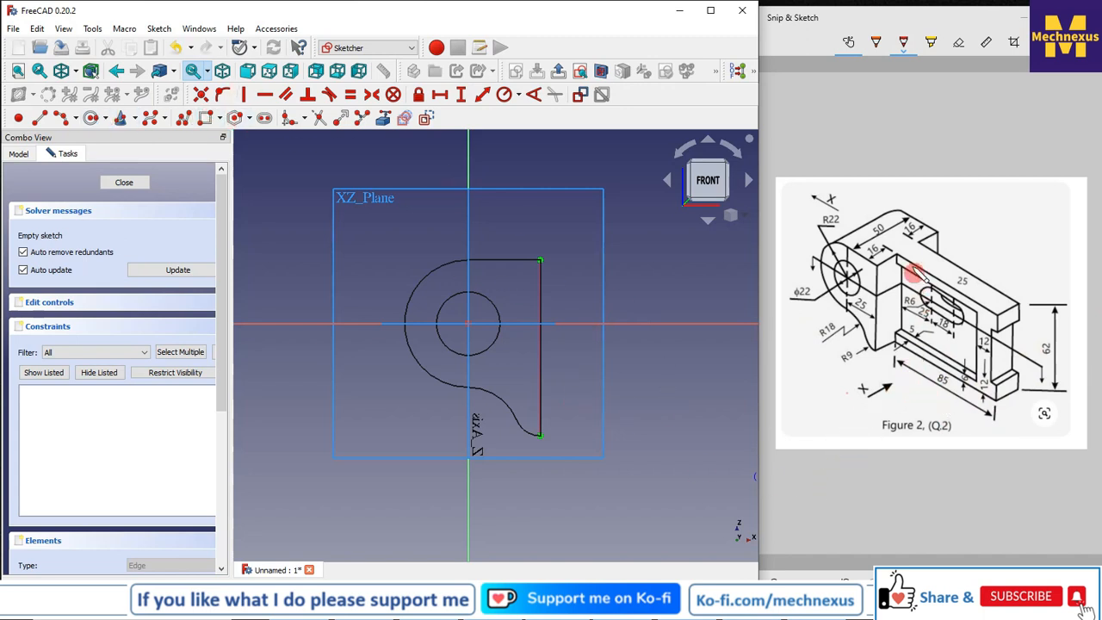
pyautogui.click(539, 259)
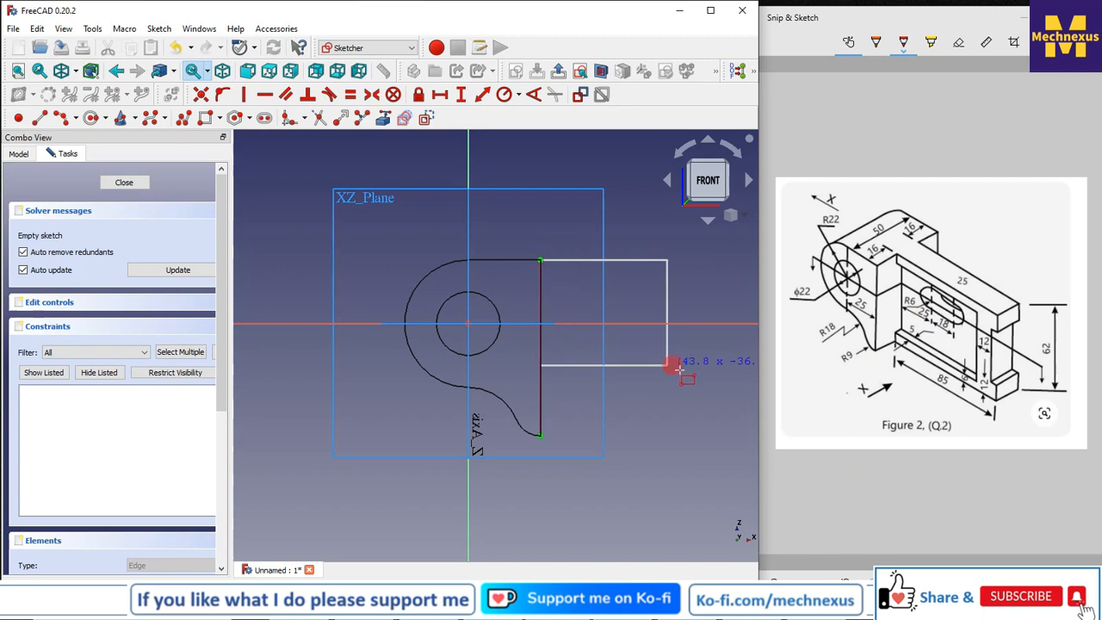
pyautogui.scroll(-5, 499, 405)
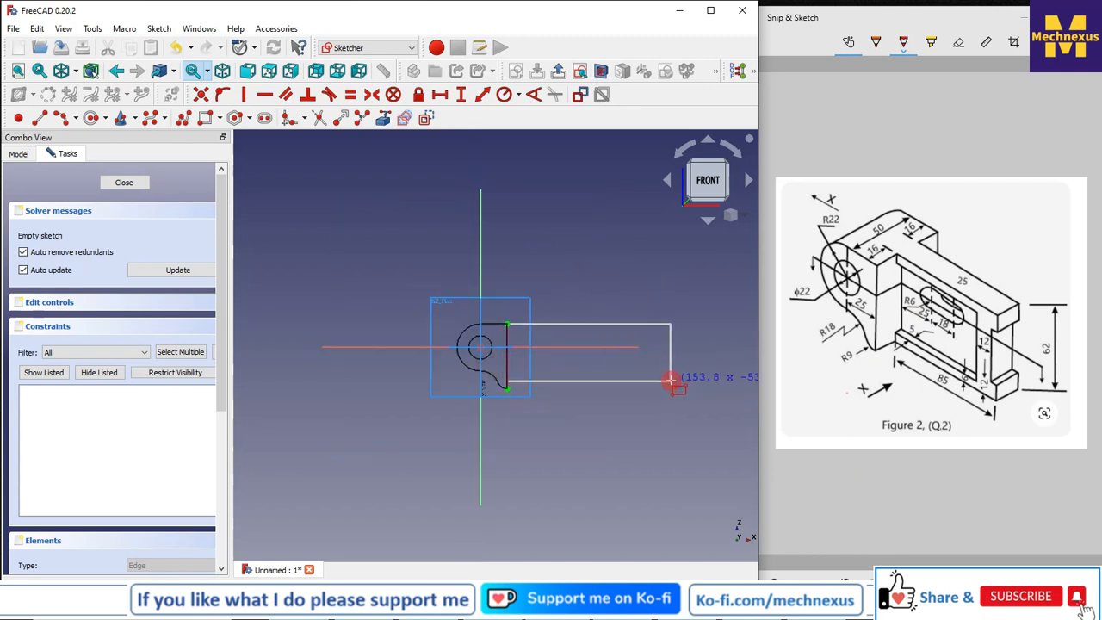
pyautogui.click(670, 381)
pyautogui.scroll(5, 642, 439)
pyautogui.rightClick(641, 439)
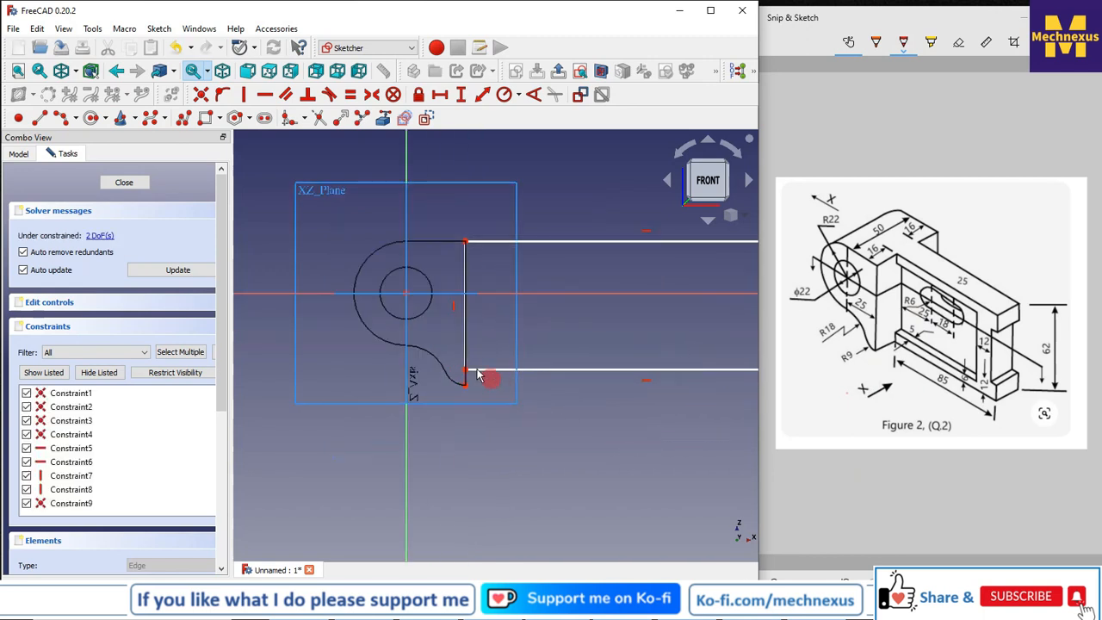
# Constrain the rectangle's lower line to pass through the lower endpoint of the projected edge
pyautogui.click(481, 371)
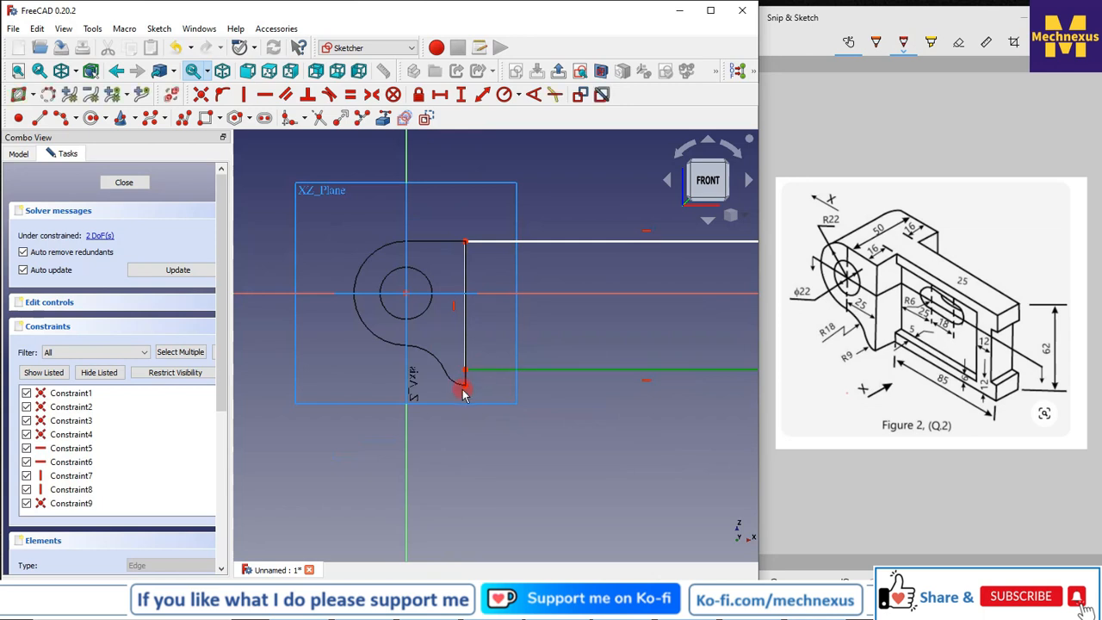
pyautogui.click(466, 387)
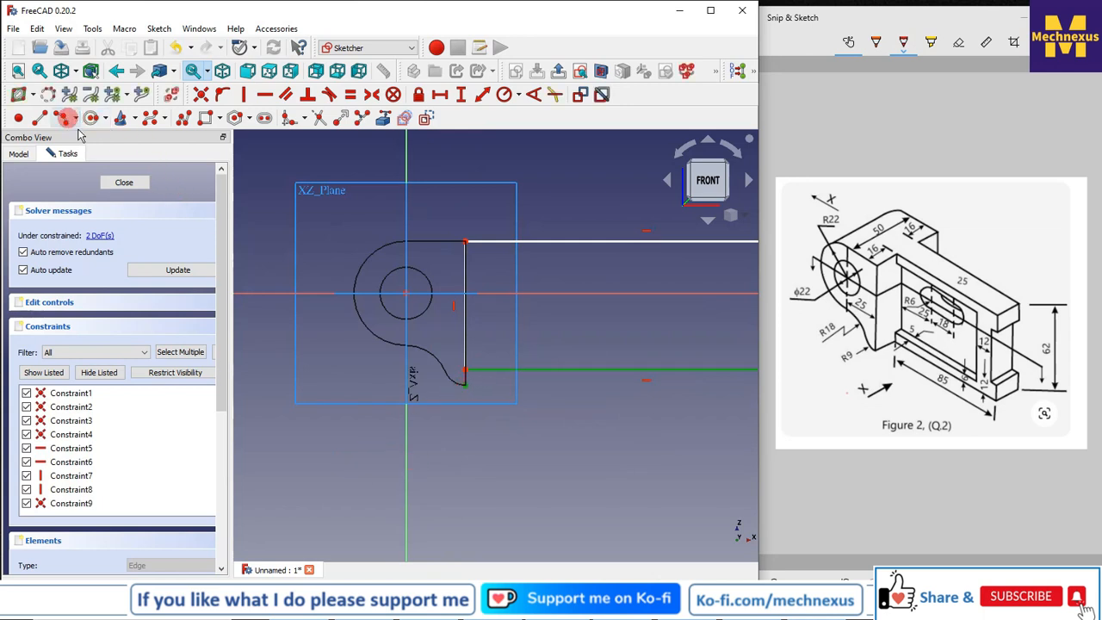
pyautogui.click(222, 94)
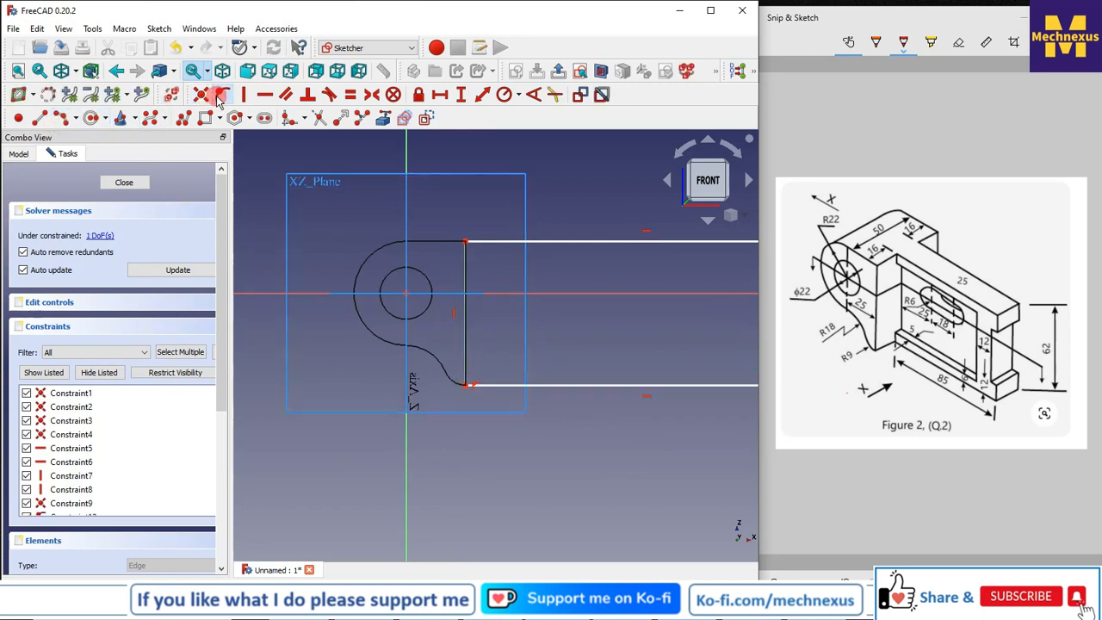
# Set the horizontal length of the rectangle's lower line to 85 mm and close the sketch
pyautogui.scroll(-4, 425, 373)
pyautogui.scroll(2, 571, 379)
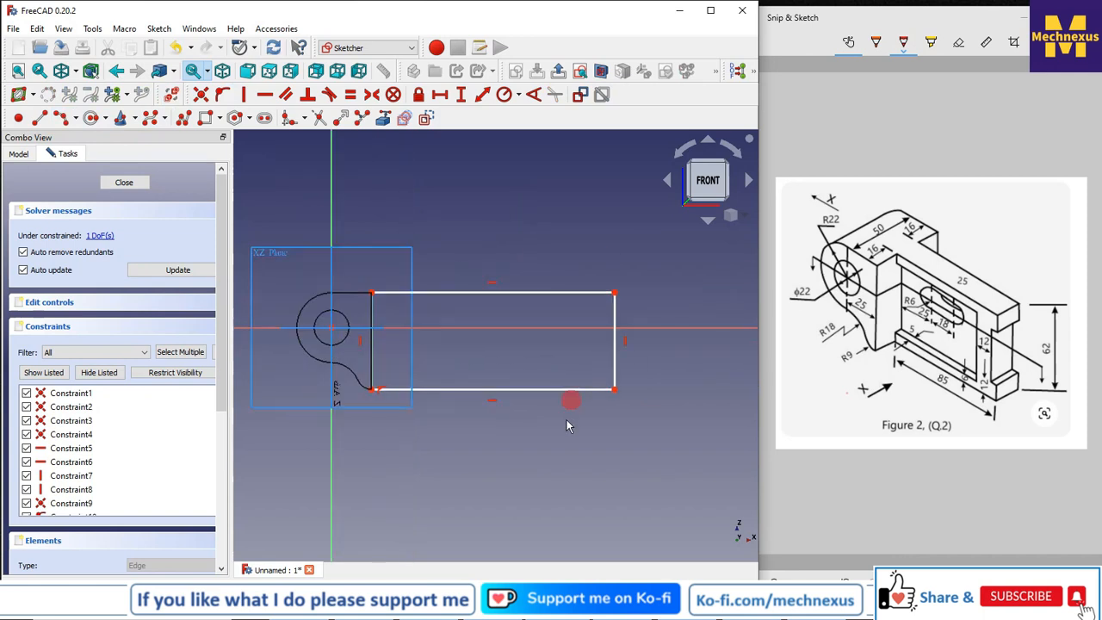
pyautogui.click(504, 390)
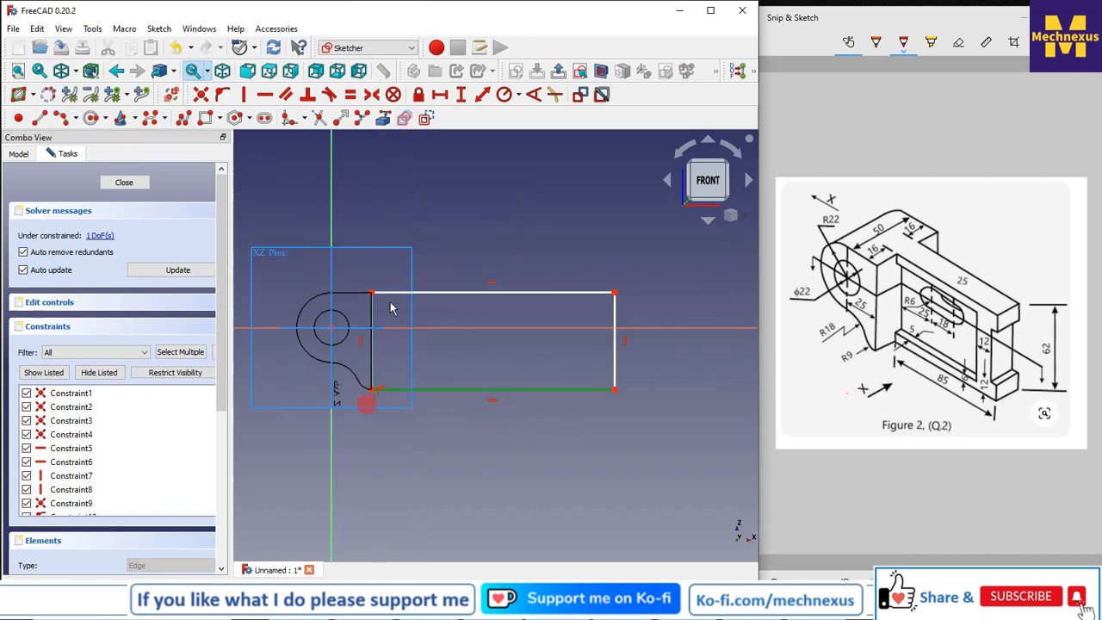
pyautogui.click(439, 95)
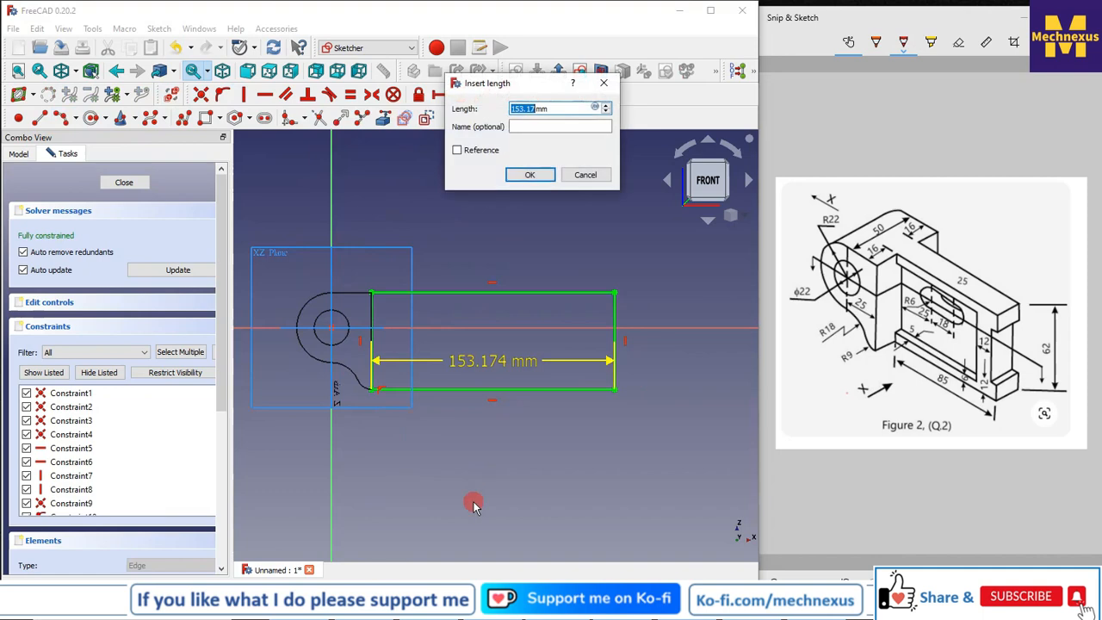
pyautogui.write('85')
pyautogui.press('Return')
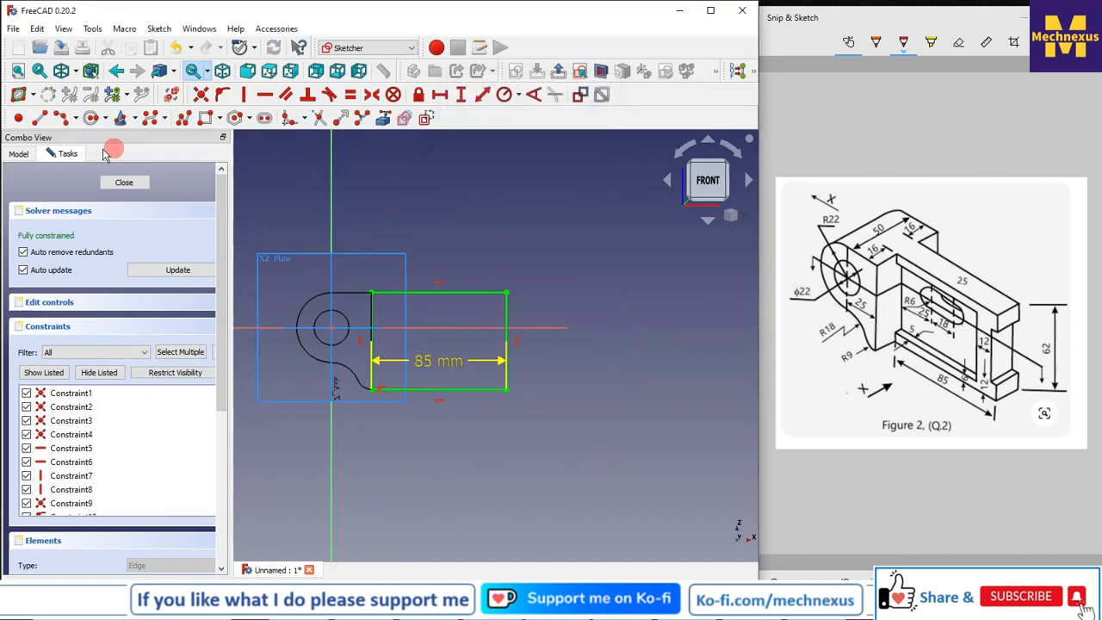
pyautogui.click(121, 183)
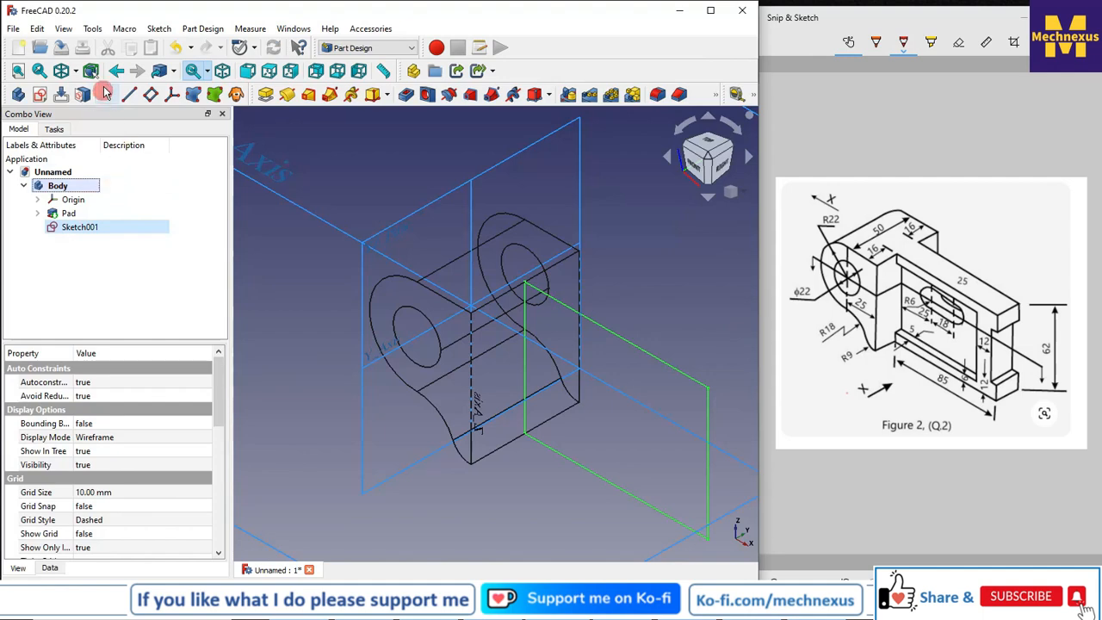
# Restore a shaded display and pad the rectangle sketch 25 mm, symmetric to the sketch plane
pyautogui.click(76, 71)
pyautogui.click(88, 167)
pyautogui.scroll(-3, 482, 290)
pyautogui.click(75, 229)
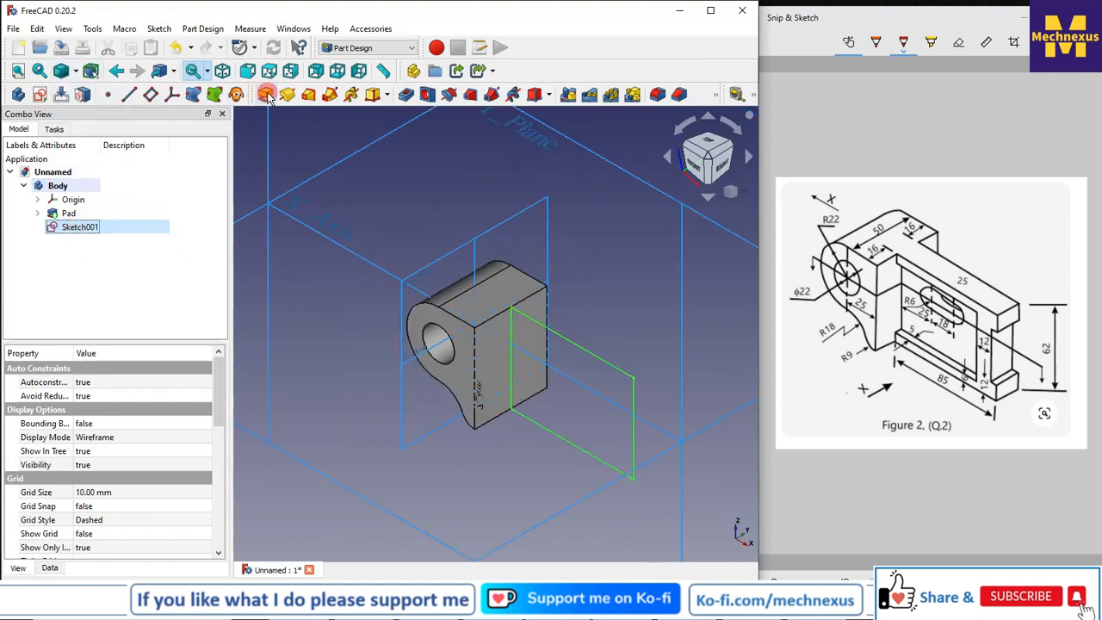
pyautogui.click(267, 95)
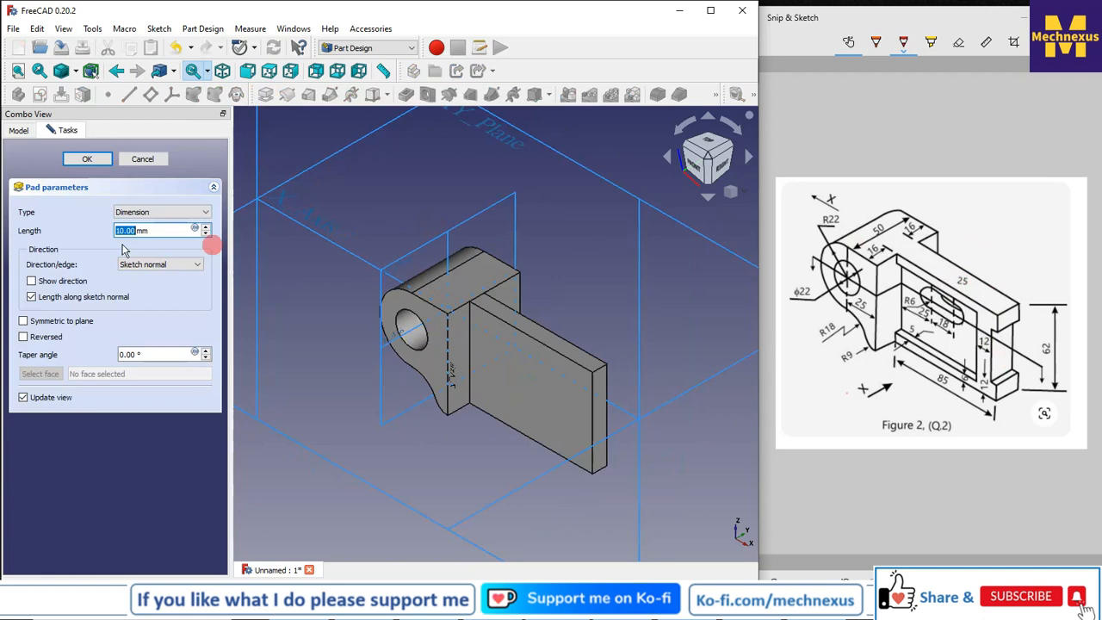
pyautogui.write('25')
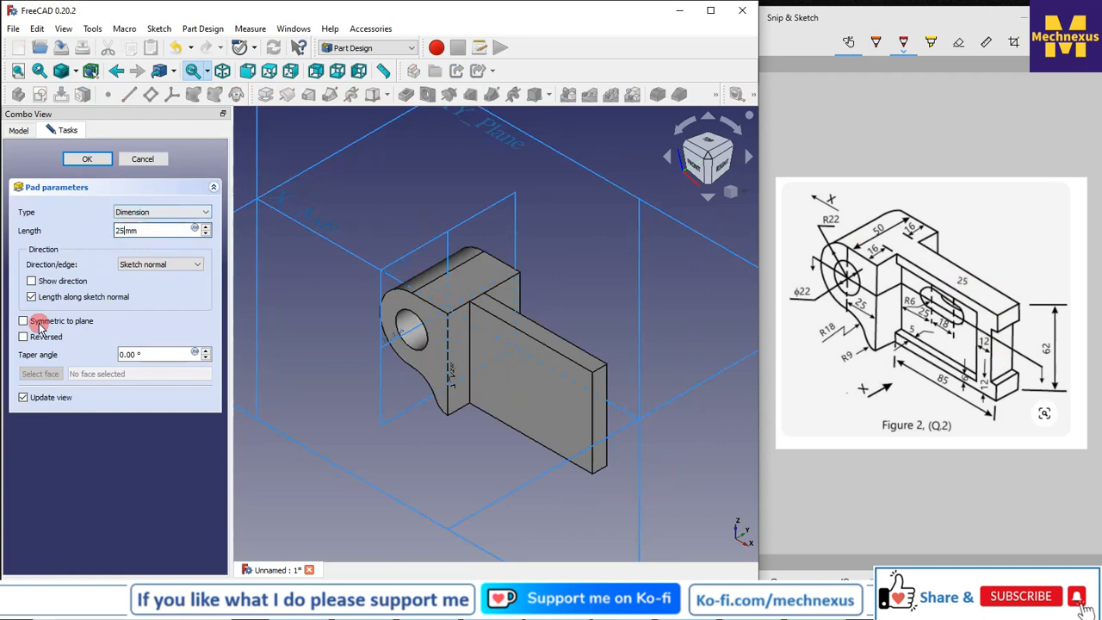
pyautogui.click(24, 320)
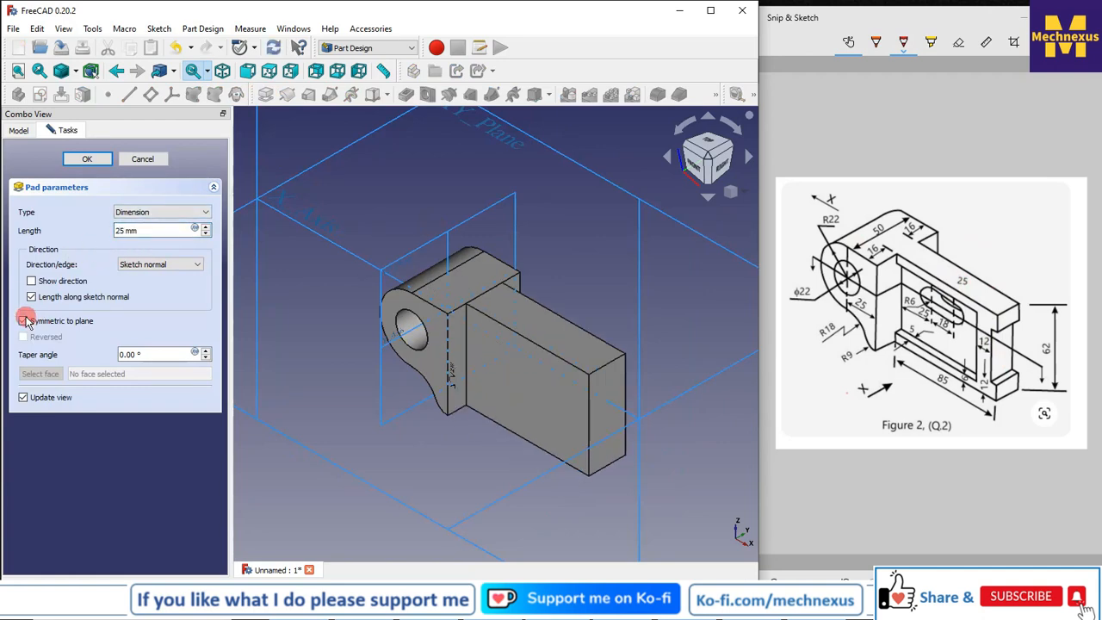
pyautogui.click(101, 160)
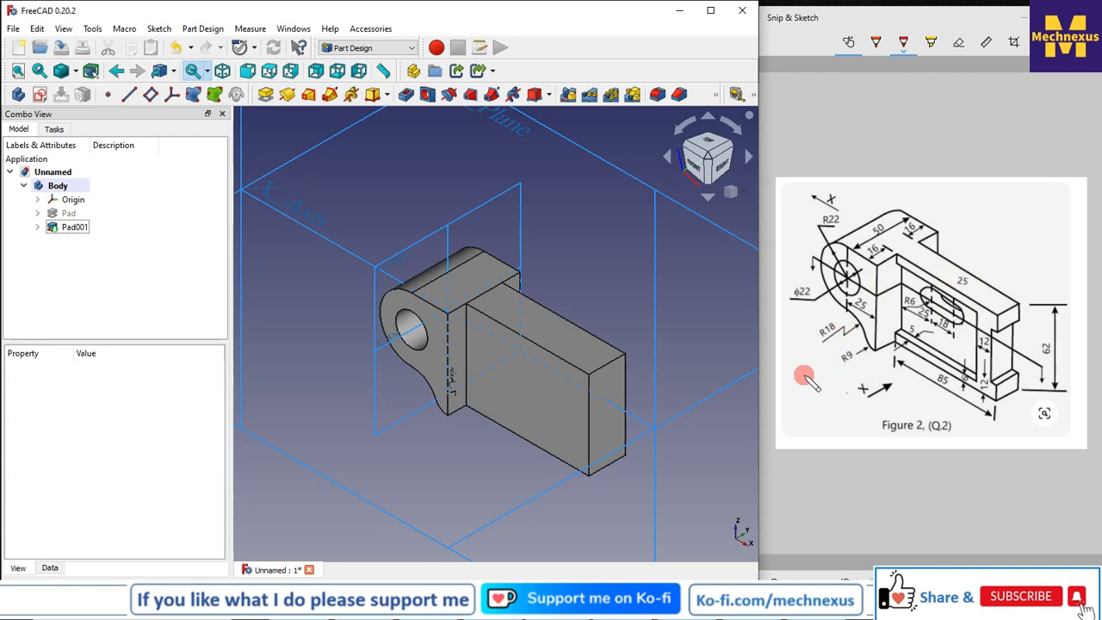
# Edit the arm's pad and set its length to 18 mm
pyautogui.click(75, 227)
pyautogui.rightClick(90, 229)
pyautogui.press('Escape')
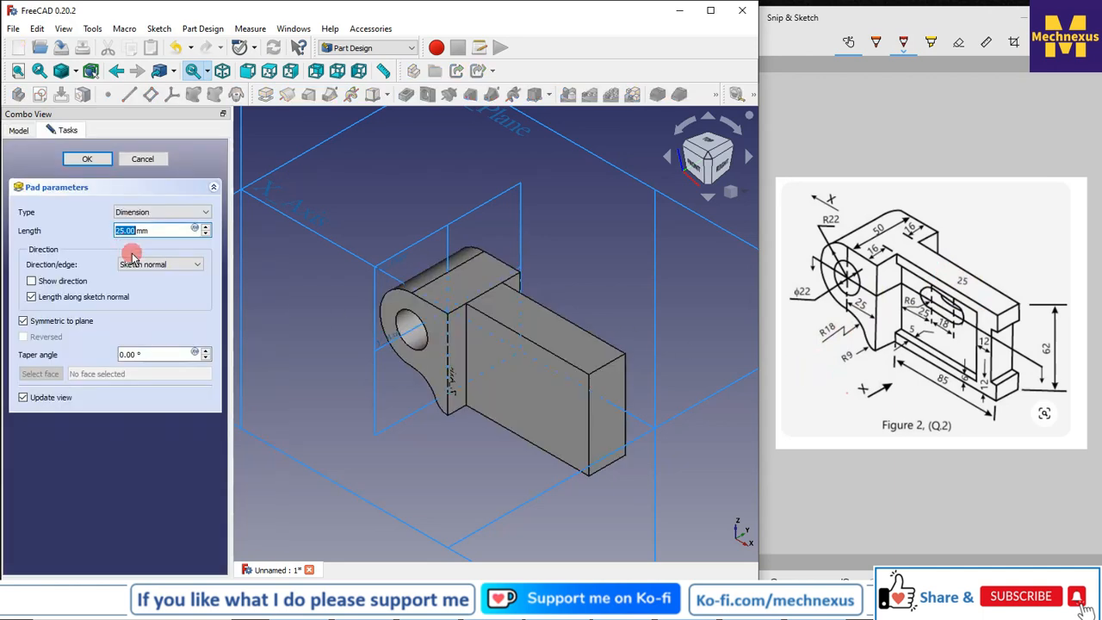
pyautogui.write('18')
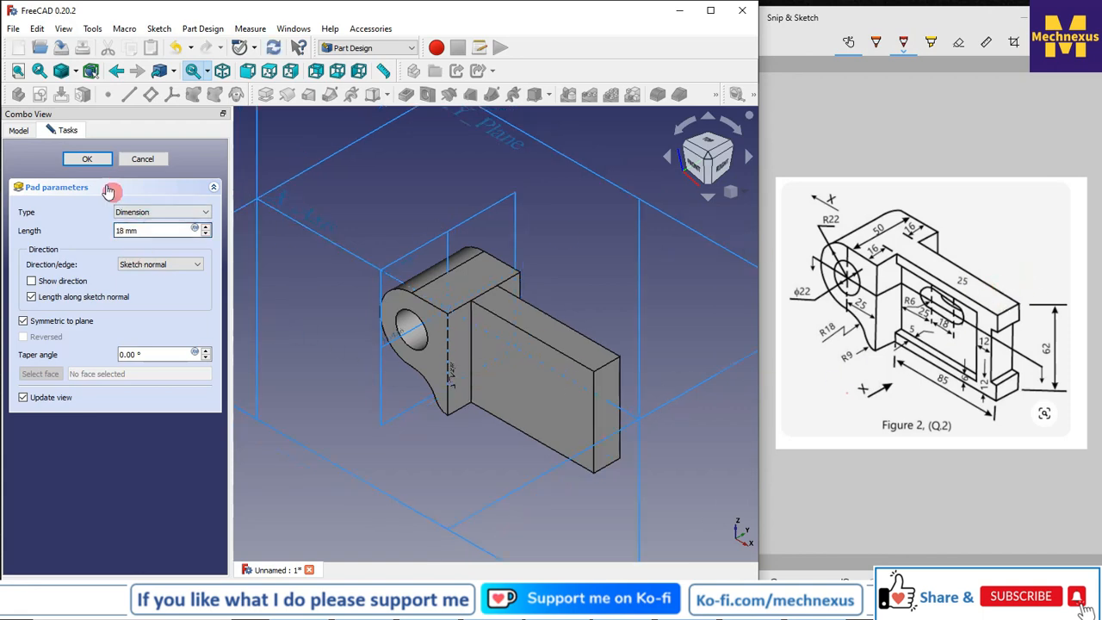
pyautogui.click(87, 159)
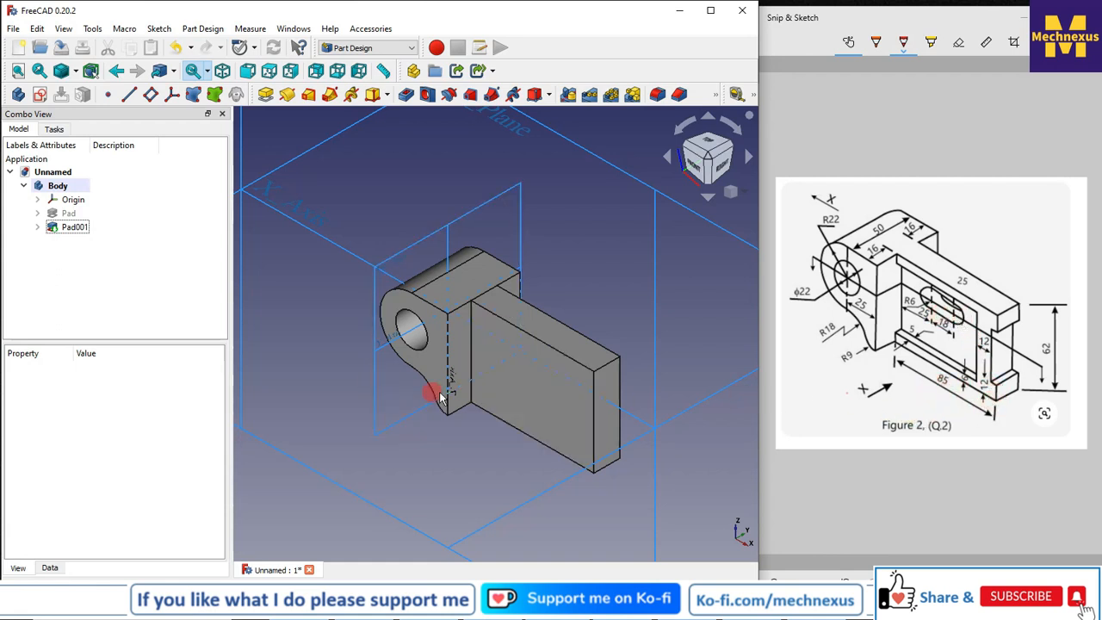
# Start a new sketch on the large front face of the arm
pyautogui.click(540, 407)
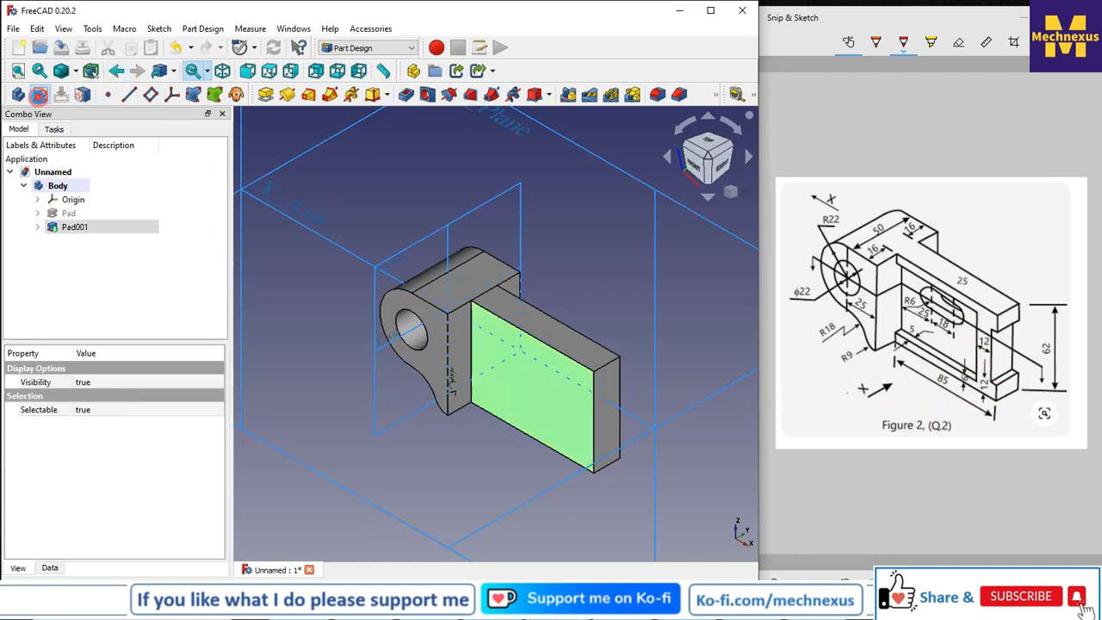
pyautogui.click(39, 96)
pyautogui.scroll(1, 525, 313)
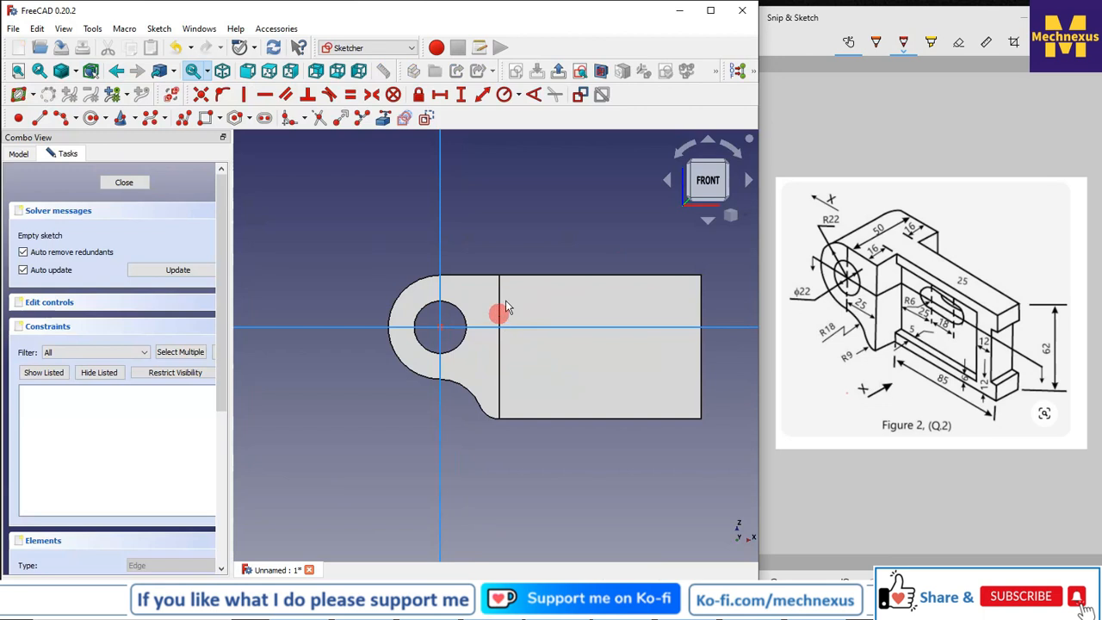
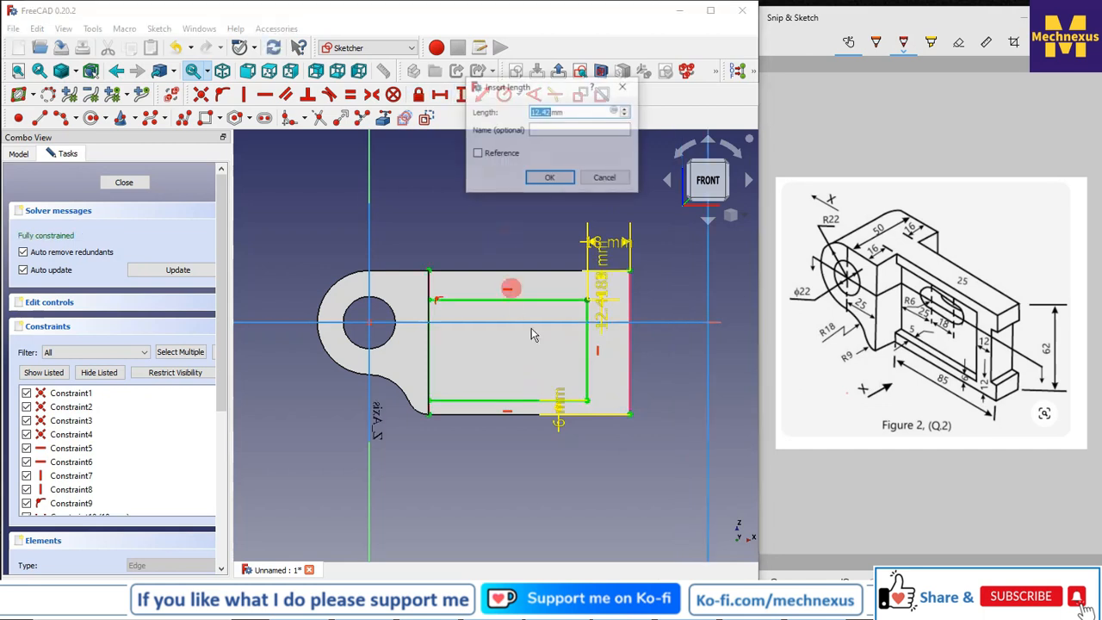
# Set the vertical distance between the inner rectangle's upper line and the arm's upper edge to 6 mm and close the sketch
pyautogui.write('6')
pyautogui.press('Return')
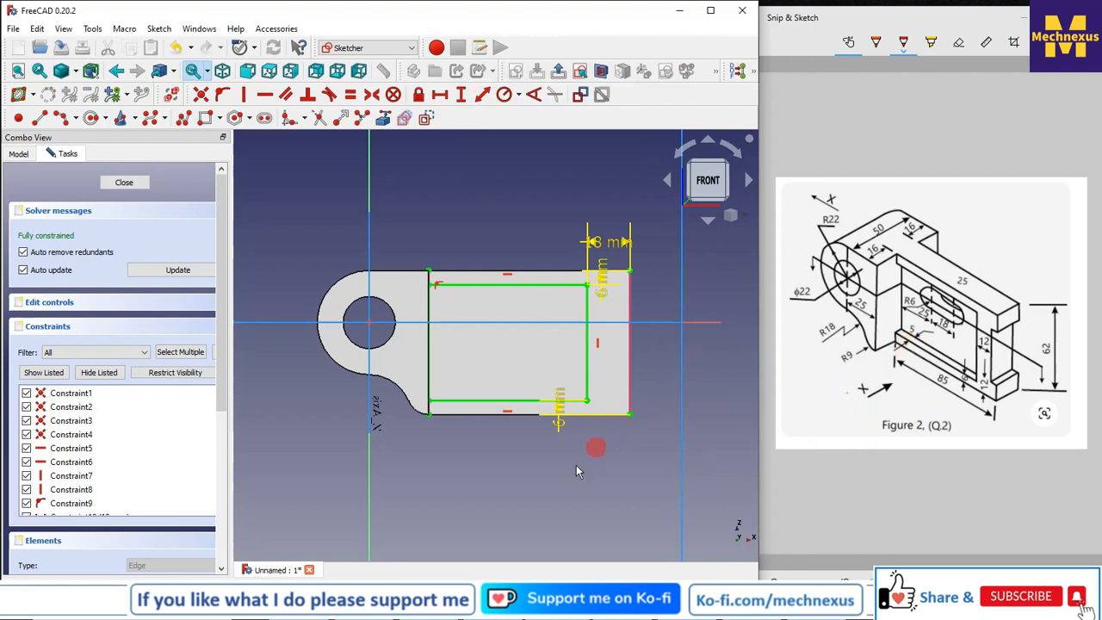
pyautogui.click(140, 185)
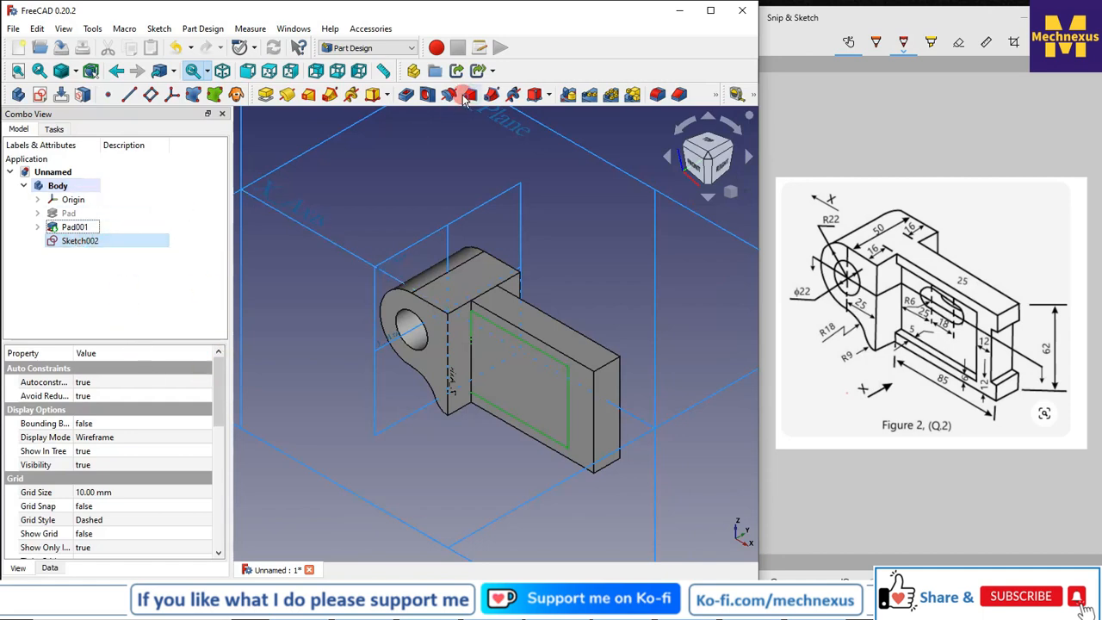
# Pocket the inner rectangle sketch 5 mm deep into the arm's front face
pyautogui.click(407, 93)
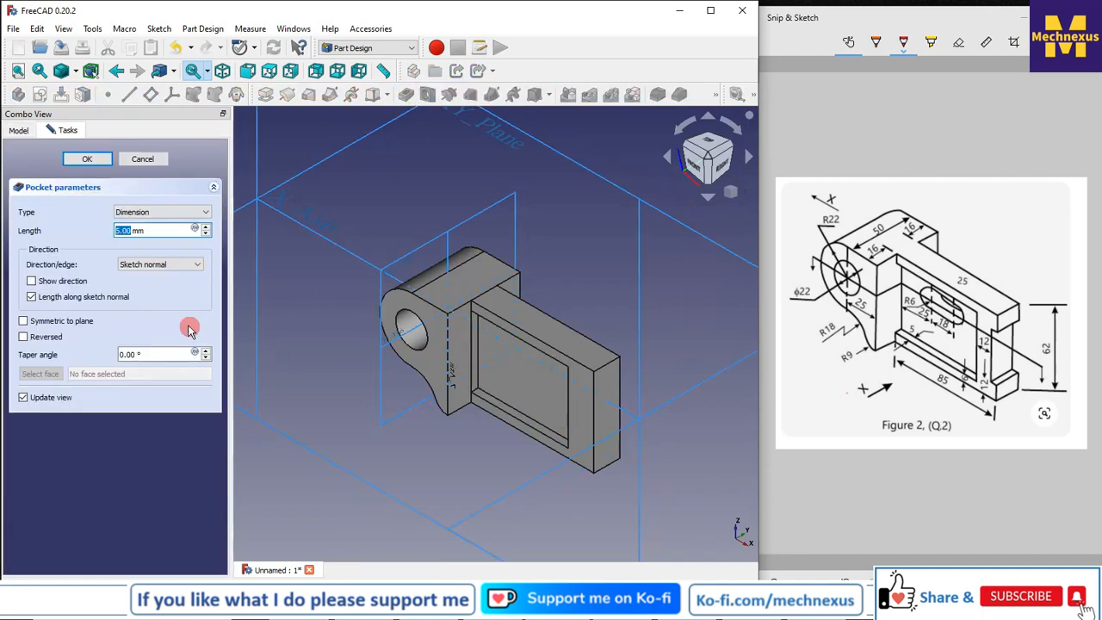
pyautogui.click(71, 161)
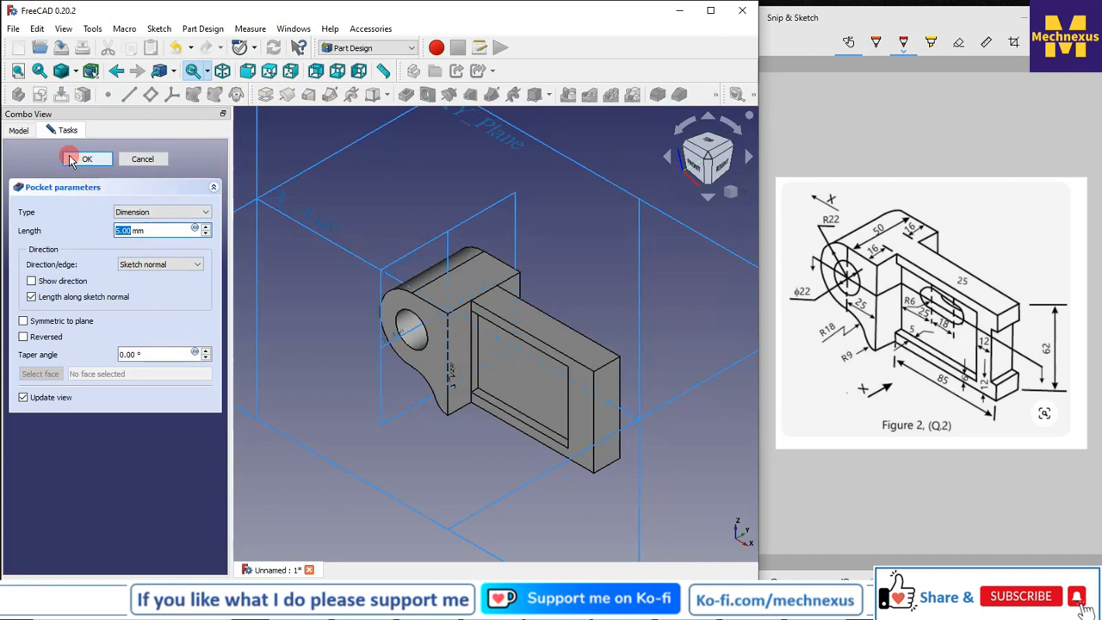
pyautogui.scroll(3, 472, 344)
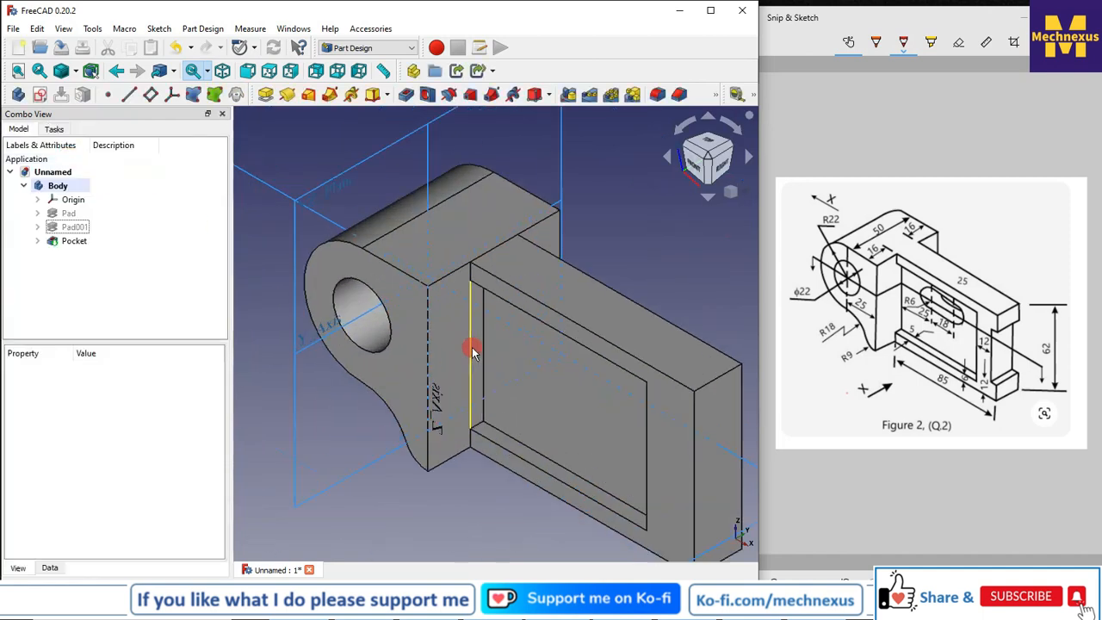
pyautogui.moveTo(476, 401); pyautogui.dragTo(394, 400, button='middle')
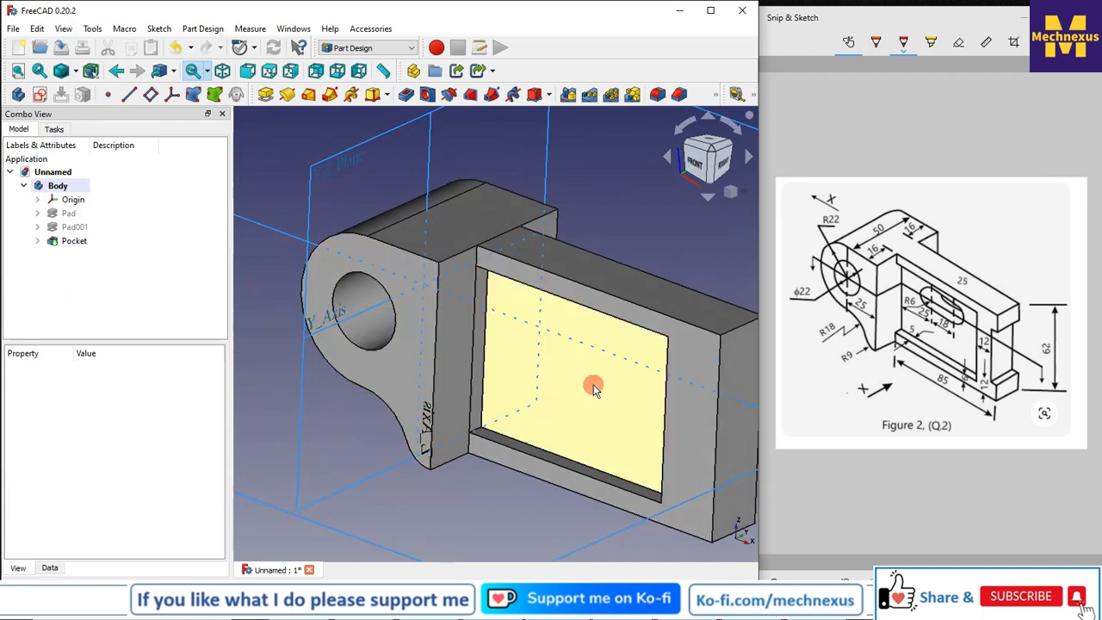
# Mirror the arm's recess pocket across the base XZ plane
pyautogui.click(74, 241)
pyautogui.scroll(-4, 494, 372)
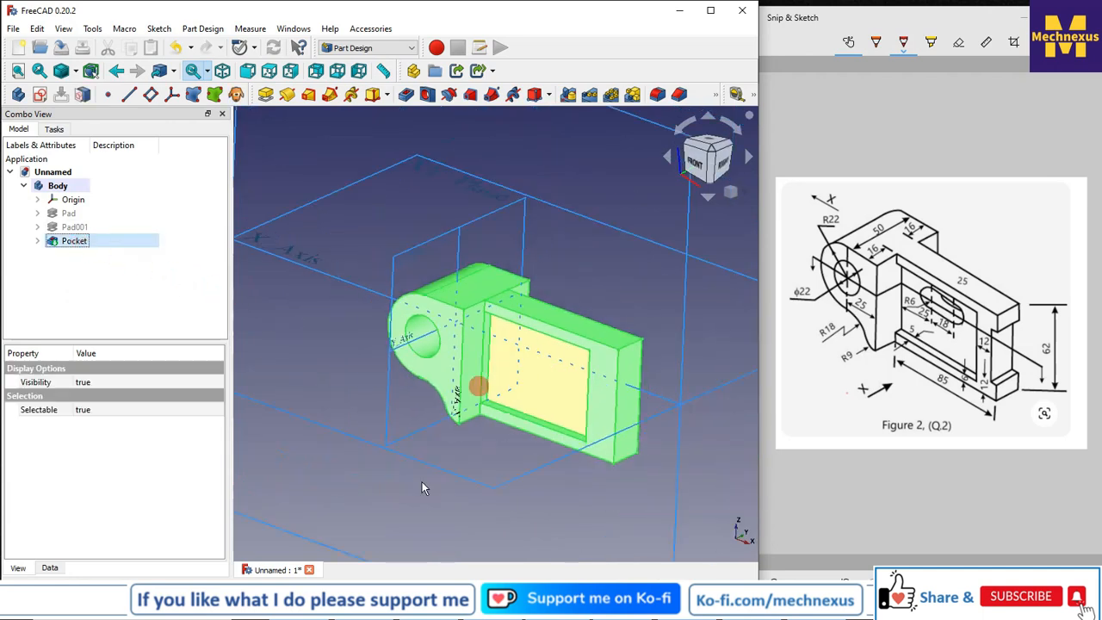
pyautogui.click(571, 96)
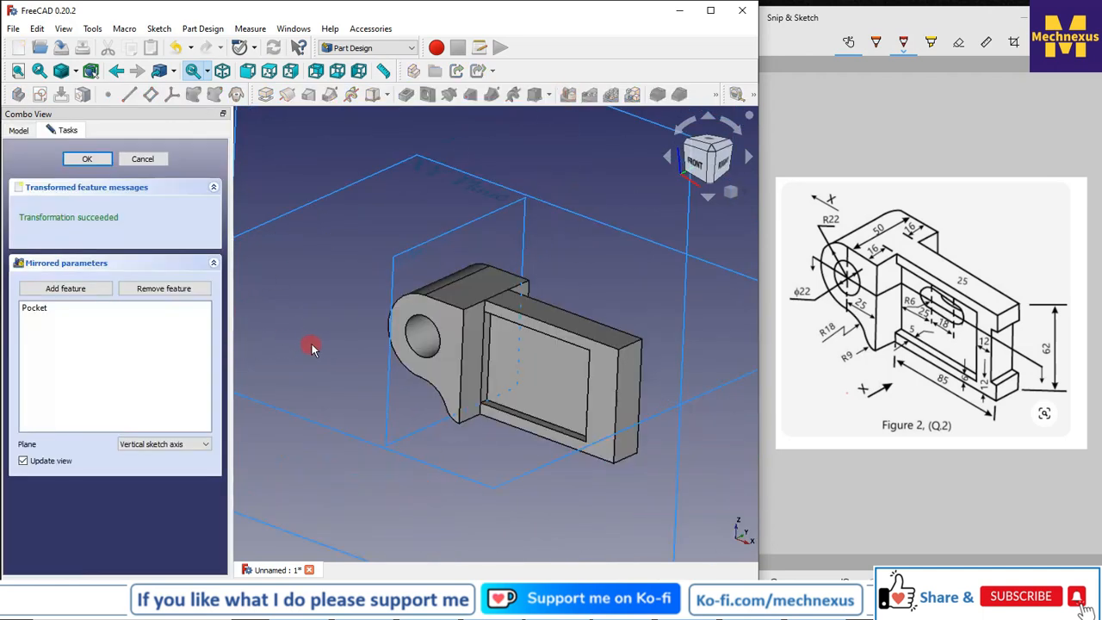
pyautogui.scroll(-3, 312, 348)
pyautogui.click(177, 441)
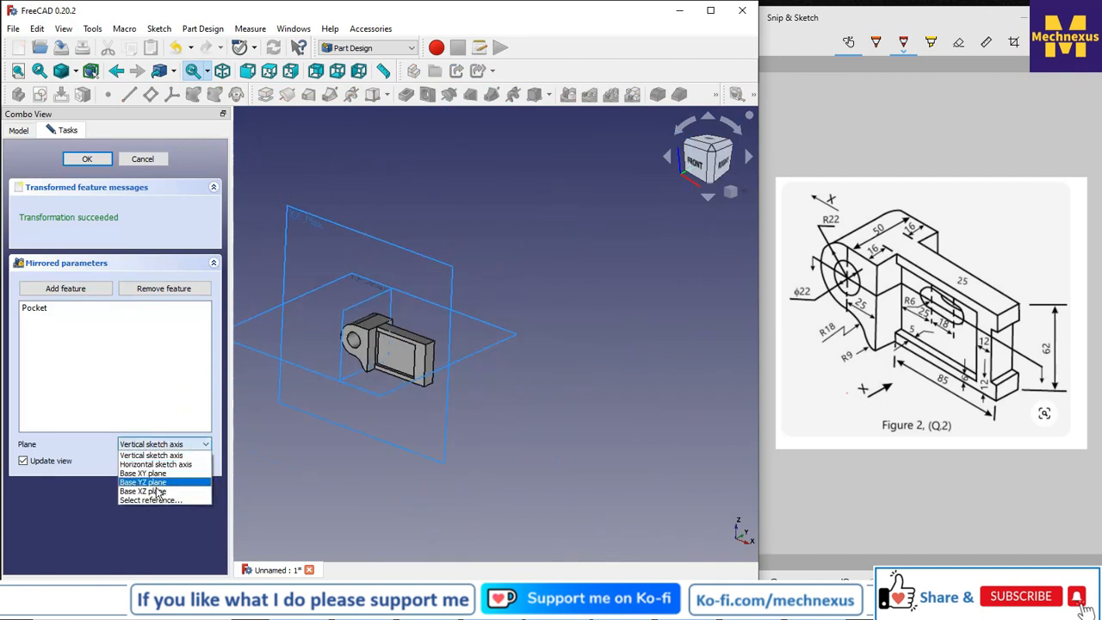
pyautogui.click(155, 500)
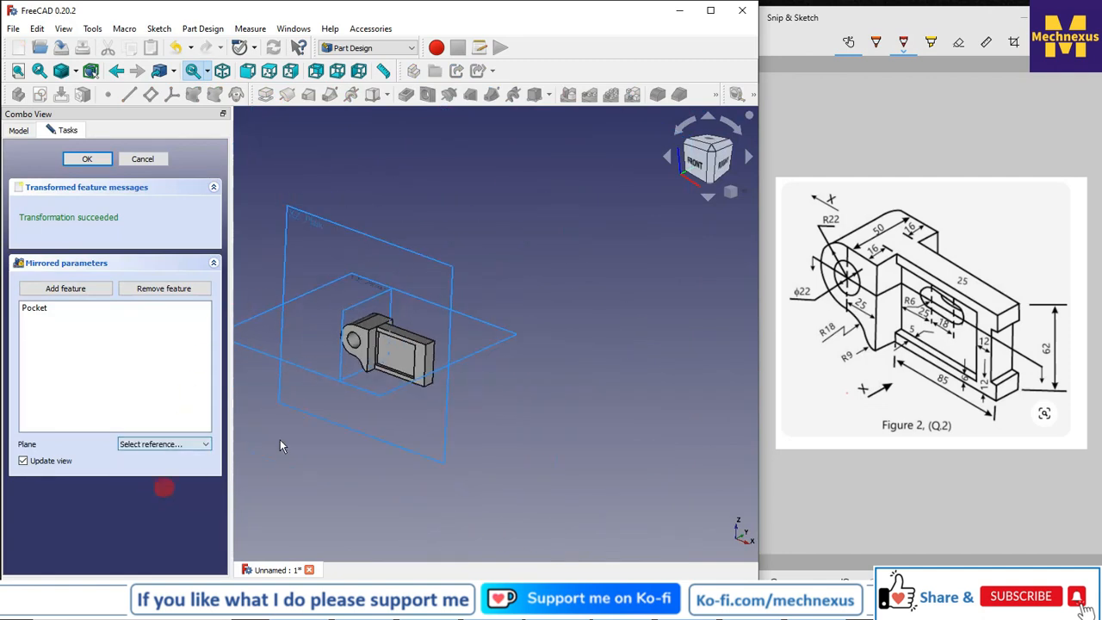
pyautogui.click(449, 272)
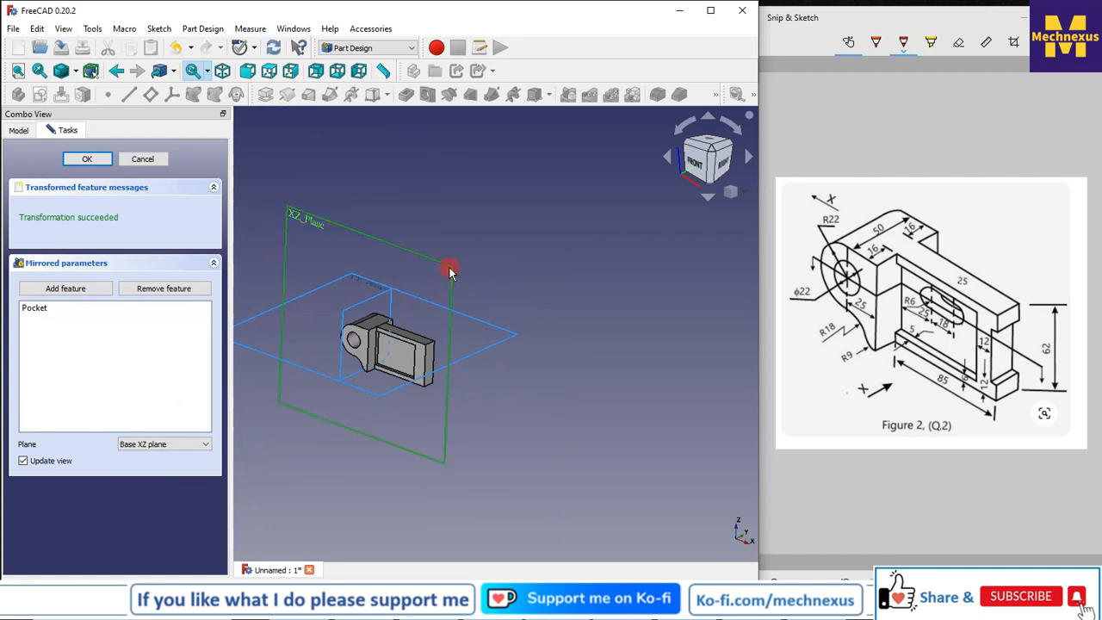
pyautogui.moveTo(577, 371); pyautogui.dragTo(405, 391, button='middle')
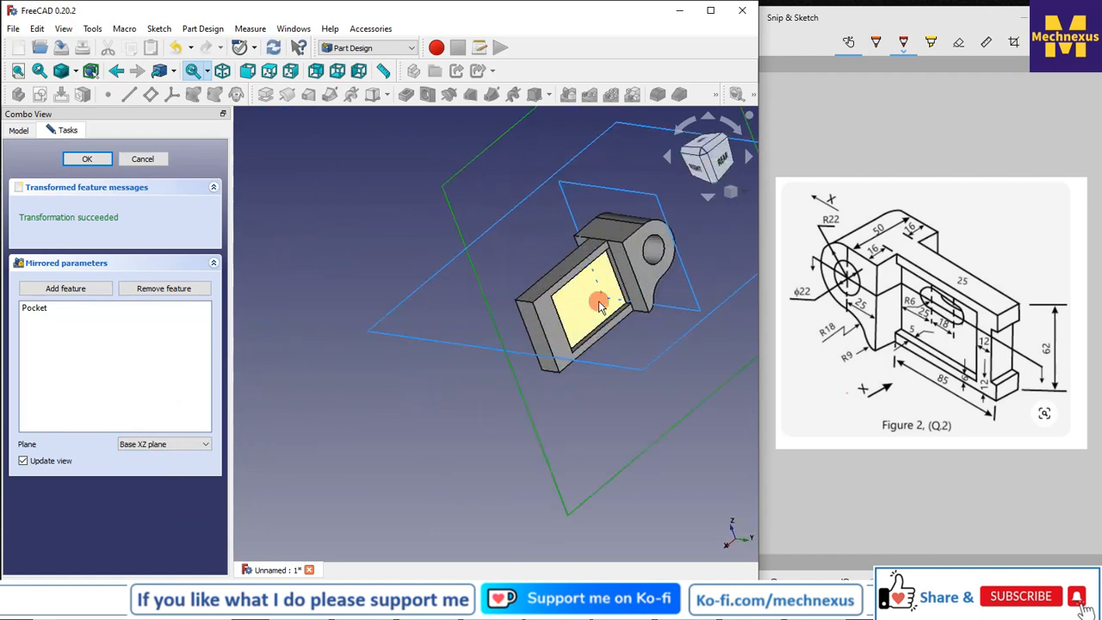
pyautogui.click(83, 159)
# Return to an isometric view of the bracket and hide the body's origin planes and axes
pyautogui.rightClick(744, 207)
pyautogui.click(769, 207)
pyautogui.scroll(-2, 508, 346)
pyautogui.scroll(3, 333, 374)
pyautogui.scroll(-2, 636, 327)
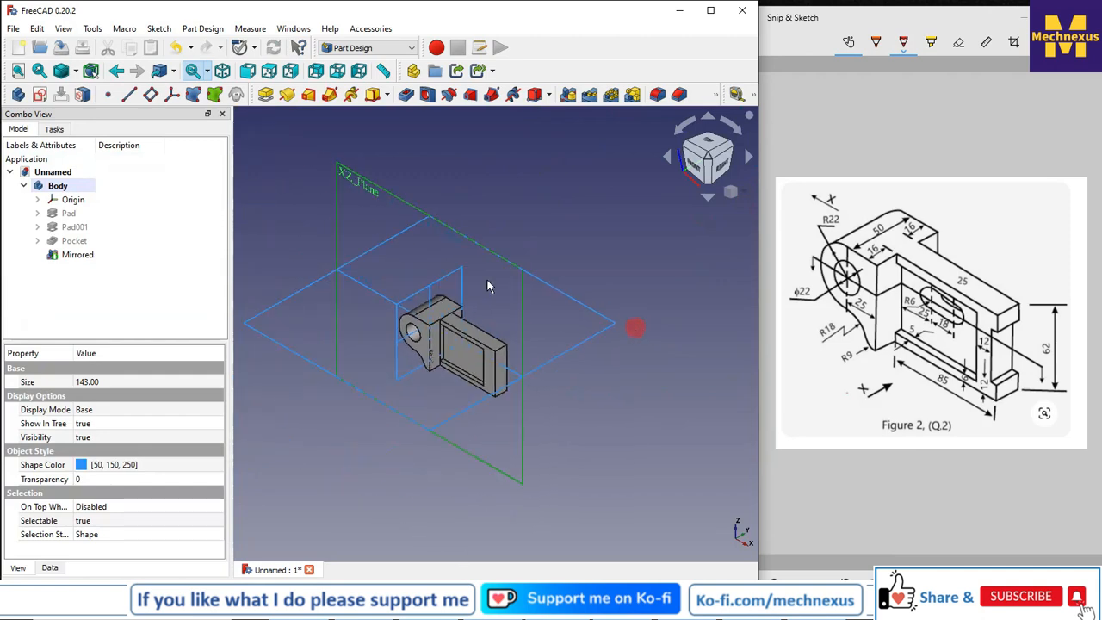
pyautogui.click(110, 207)
pyautogui.press('space')
pyautogui.scroll(3, 451, 344)
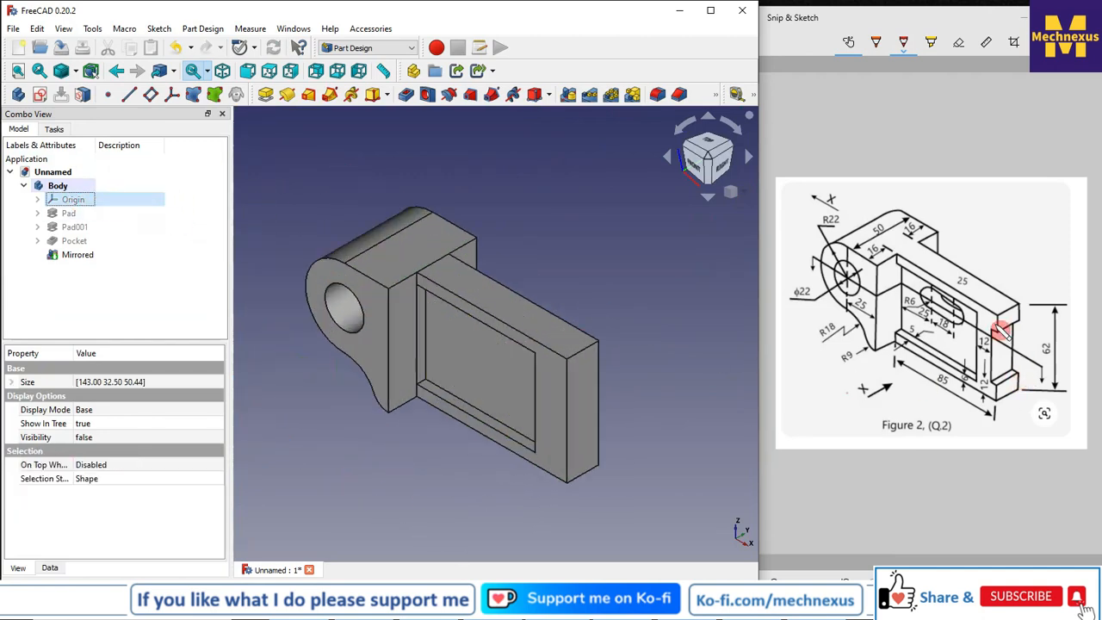
# Start a new sketch on the arm's front face and link the arm's vertical end edge as external geometry
pyautogui.click(552, 406)
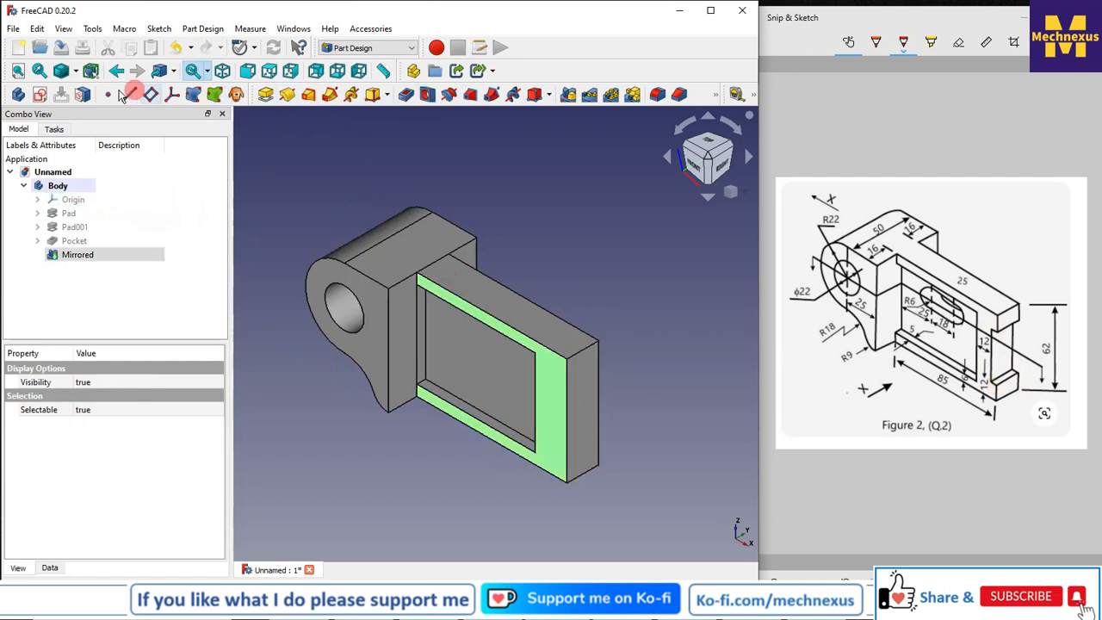
pyautogui.click(18, 94)
pyautogui.scroll(-2, 586, 362)
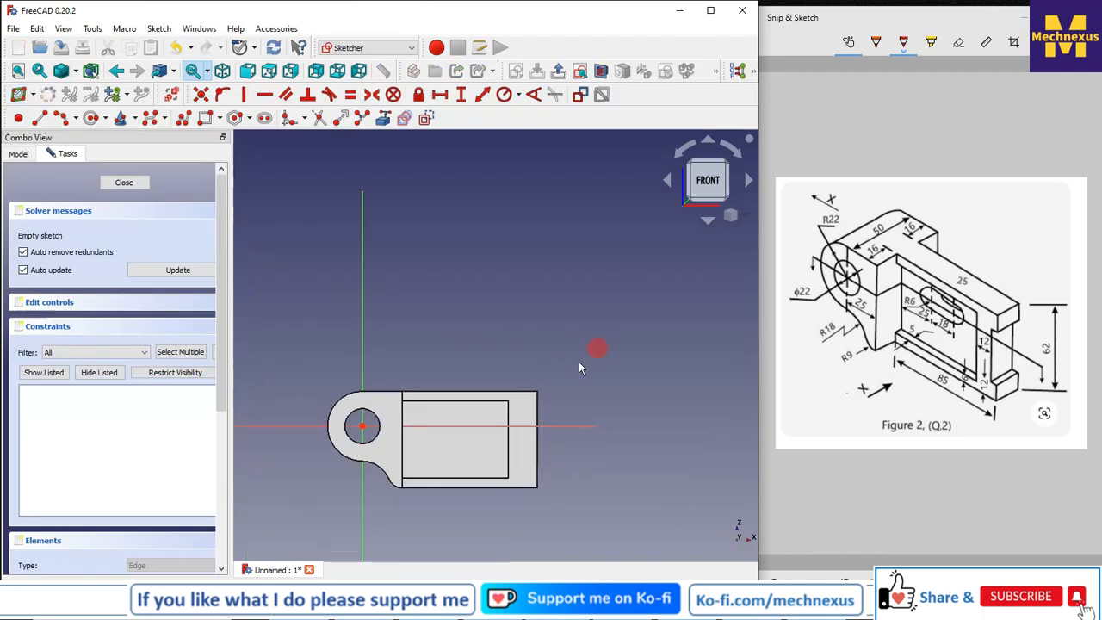
pyautogui.scroll(4, 517, 427)
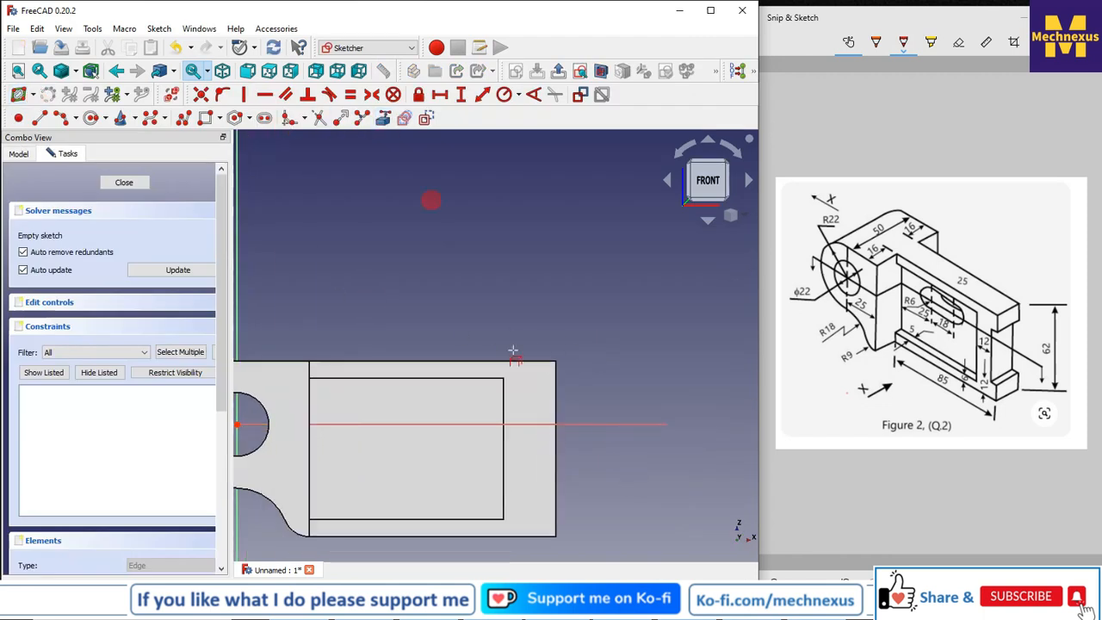
pyautogui.click(555, 409)
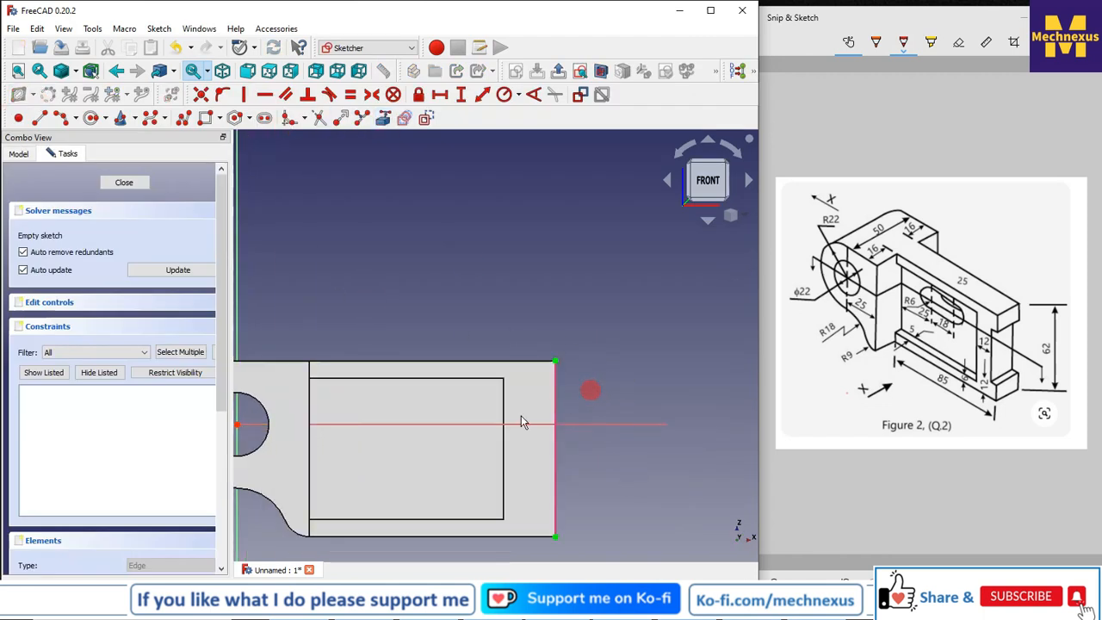
# Draw an upright rectangle about 9.6 mm wide inside the arm's free end, with its outer side on the end edge
pyautogui.click(205, 117)
pyautogui.click(560, 395)
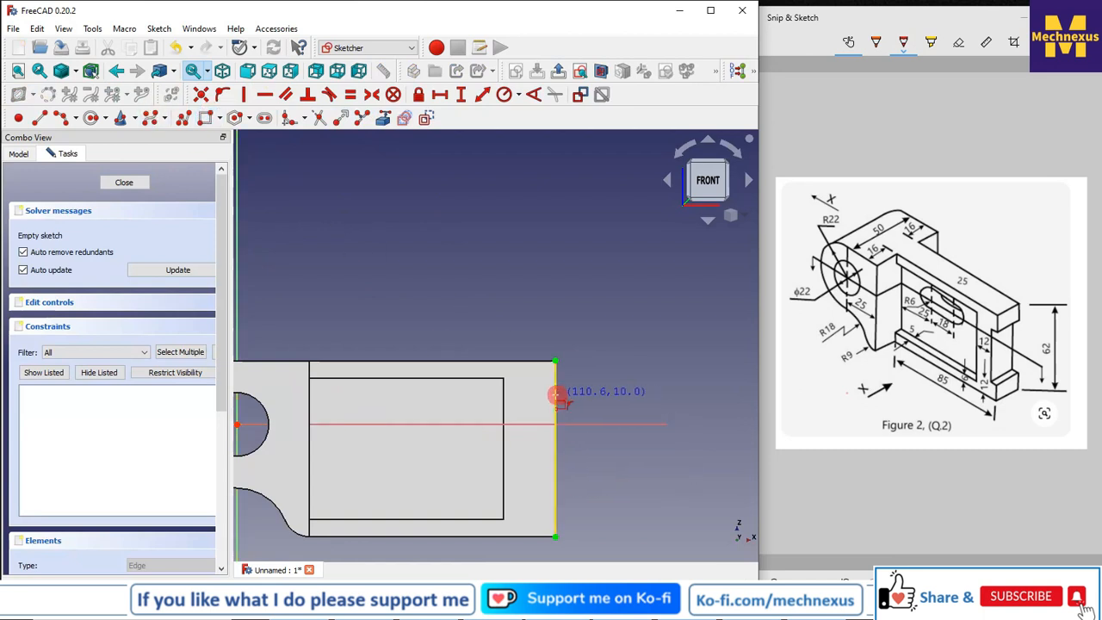
pyautogui.click(527, 519)
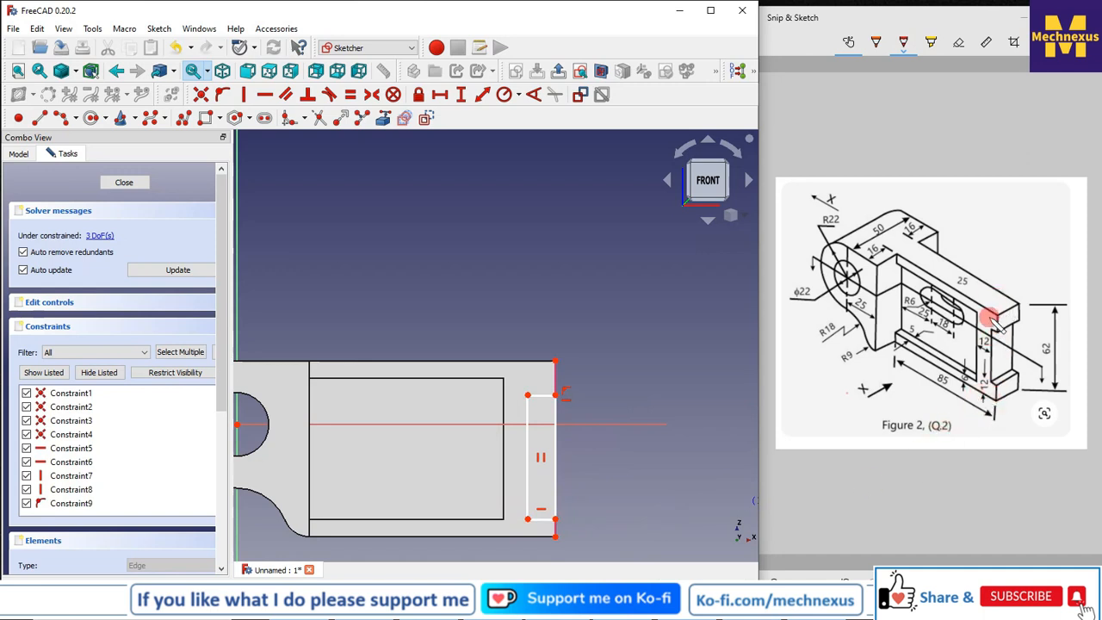
pyautogui.rightClick(647, 463)
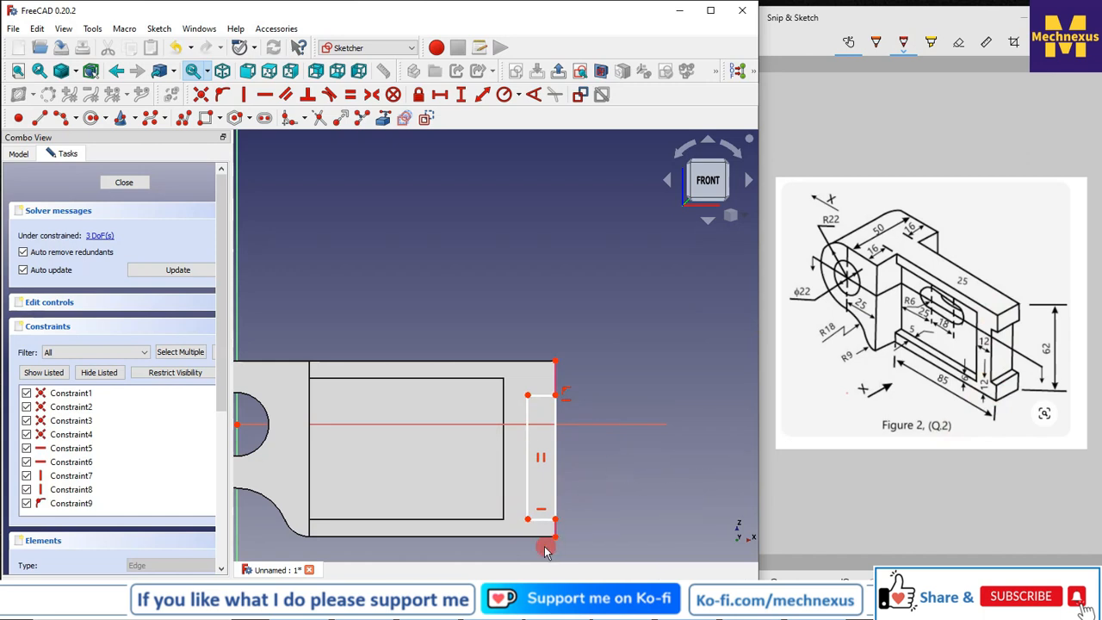
# Set the vertical distances from the rectangle's outer corners to the arm's lower and upper end corners to 12 mm each
pyautogui.click(556, 520)
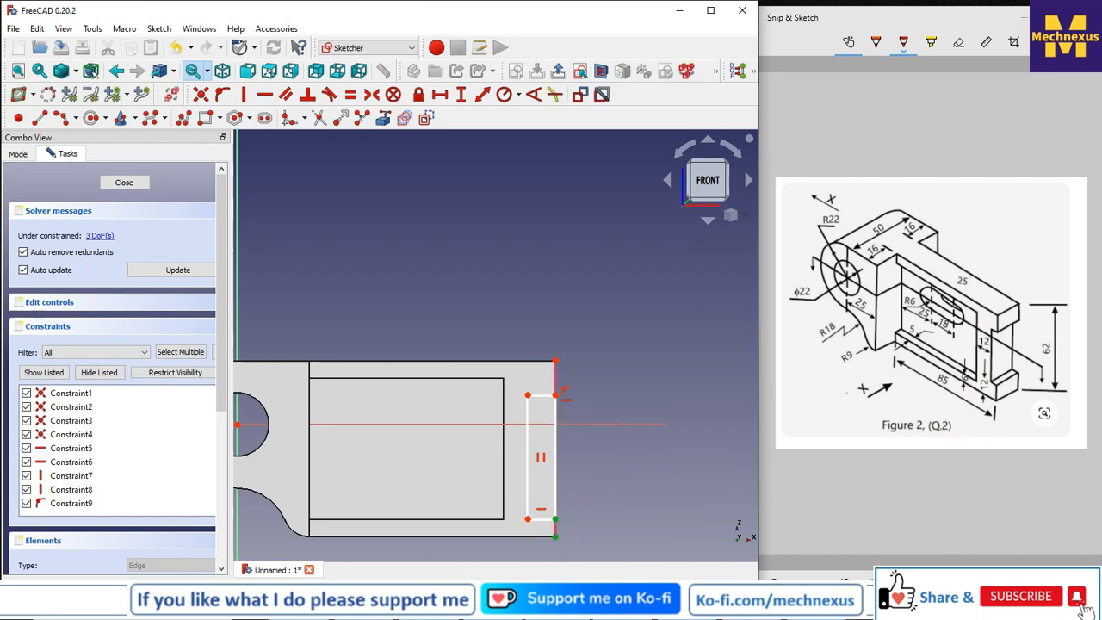
pyautogui.click(461, 95)
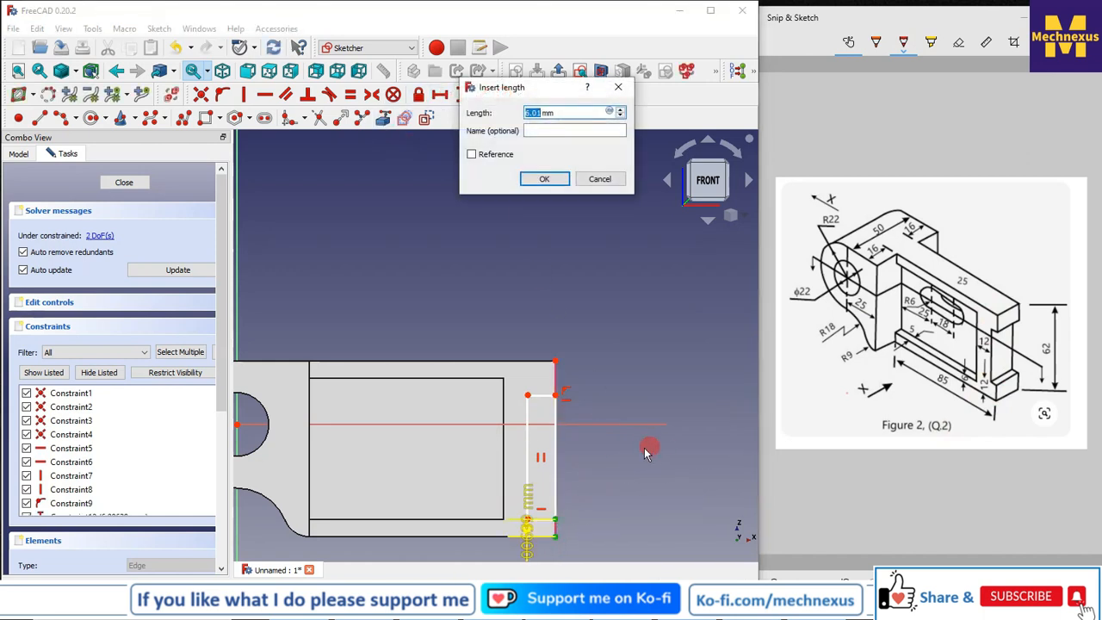
pyautogui.press('Return')
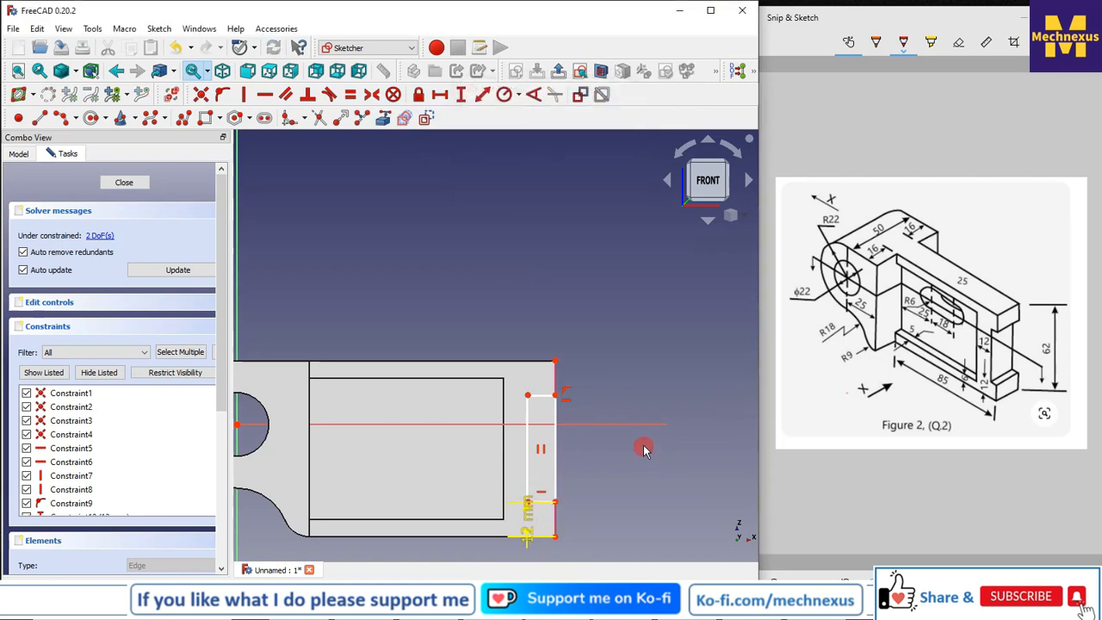
pyautogui.click(554, 339)
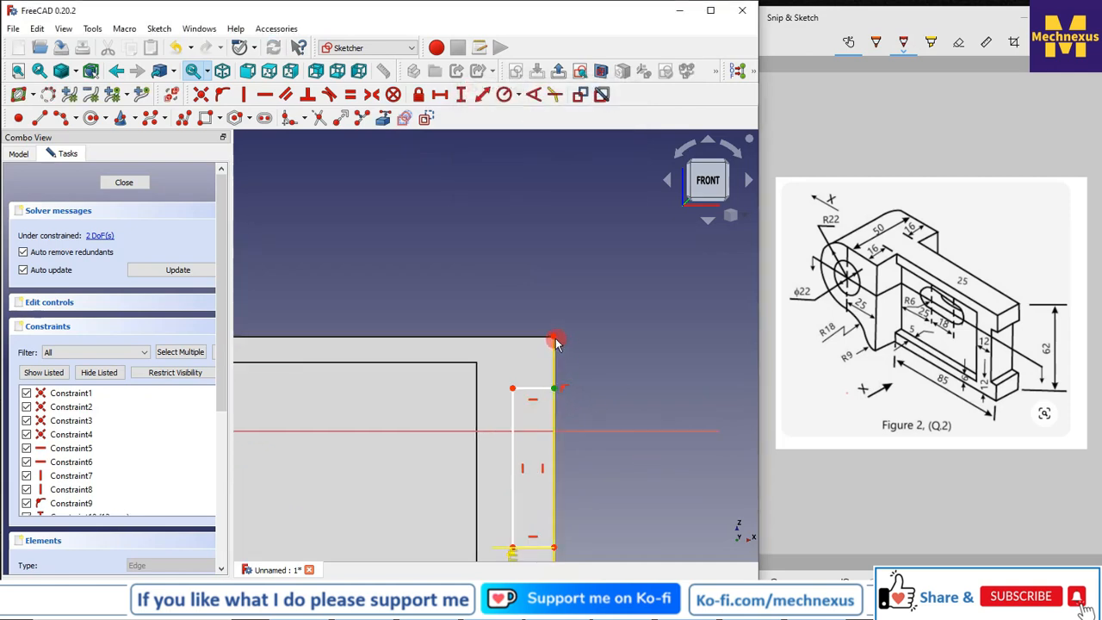
pyautogui.click(461, 95)
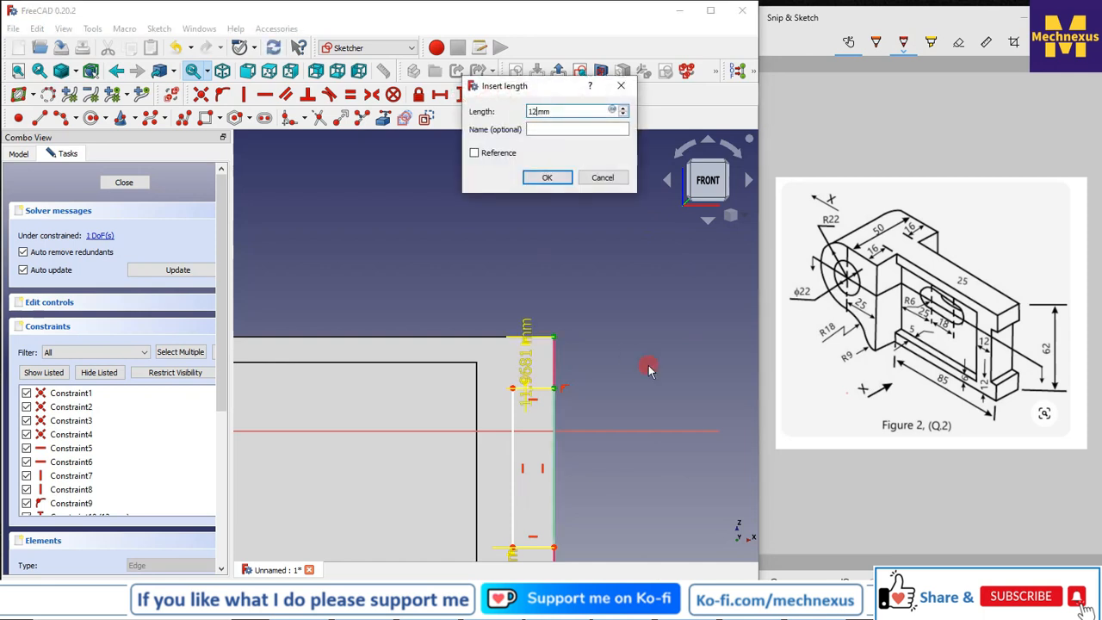
pyautogui.write('12')
pyautogui.press('Return')
# Move the two 12 mm dimension labels outside the arm's end
pyautogui.click(527, 406)
pyautogui.moveTo(529, 376)
pyautogui.mouseDown()
pyautogui.moveTo(593, 344)
pyautogui.moveTo(600, 290)
pyautogui.mouseUp()
pyautogui.scroll(-3, 559, 365)
pyautogui.moveTo(536, 493); pyautogui.dragTo(603, 527)
# Set the end rectangle's width to 6 mm and close the sketch
pyautogui.scroll(3, 543, 396)
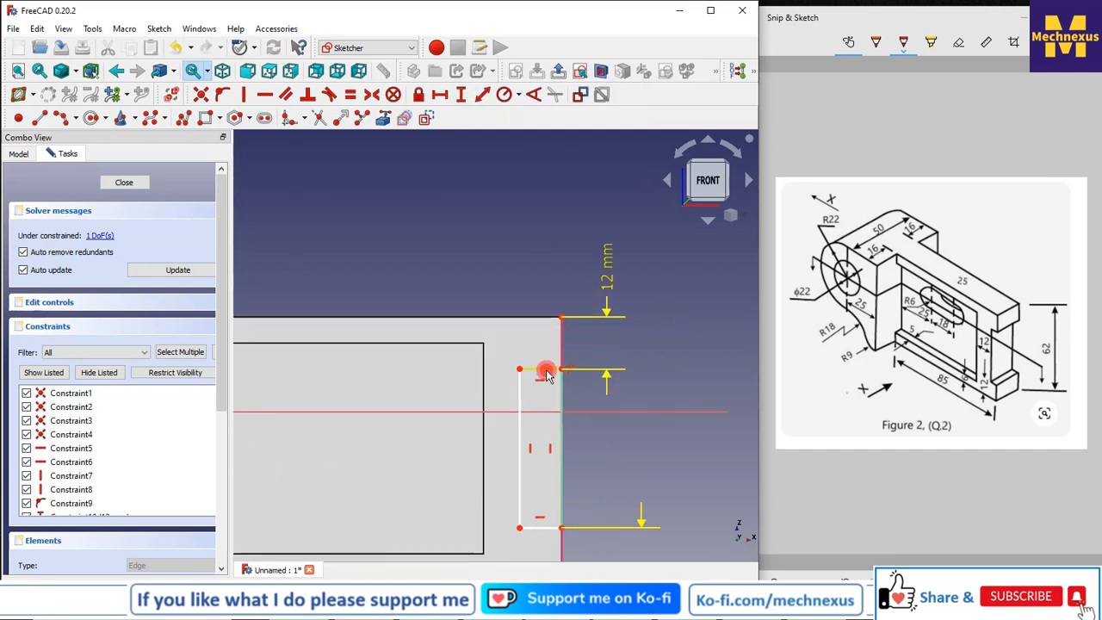
pyautogui.click(440, 94)
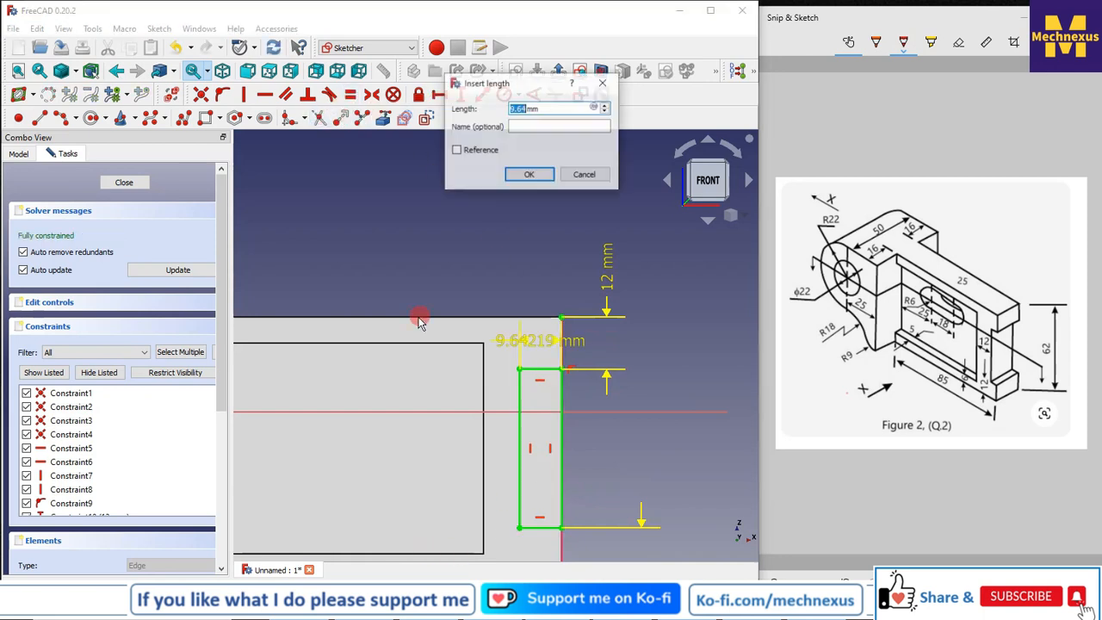
pyautogui.write('6')
pyautogui.press('Return')
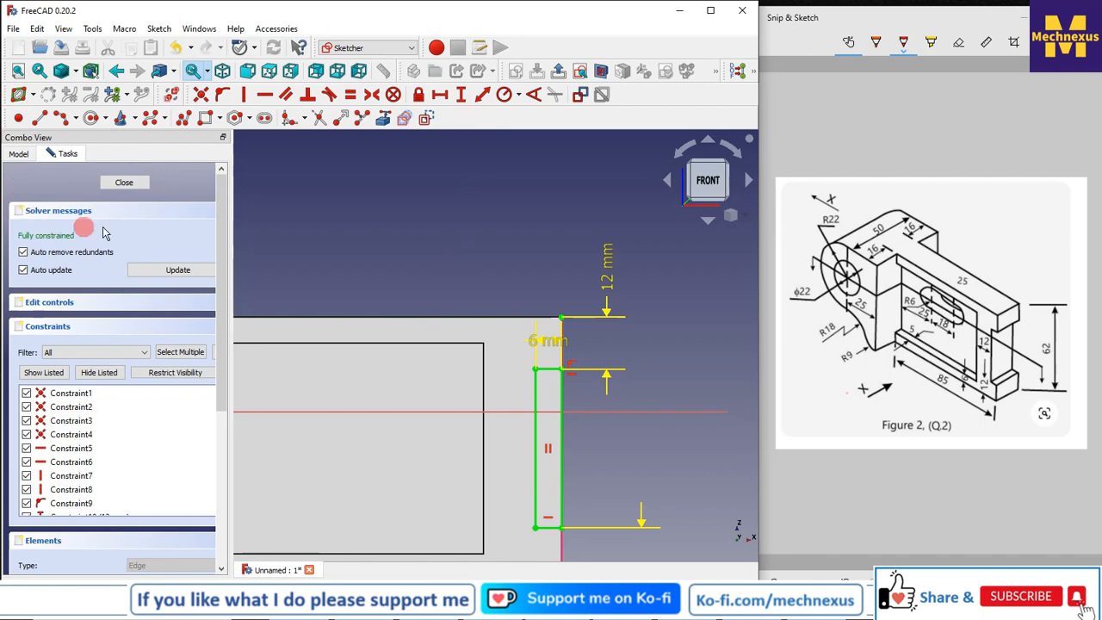
pyautogui.click(131, 185)
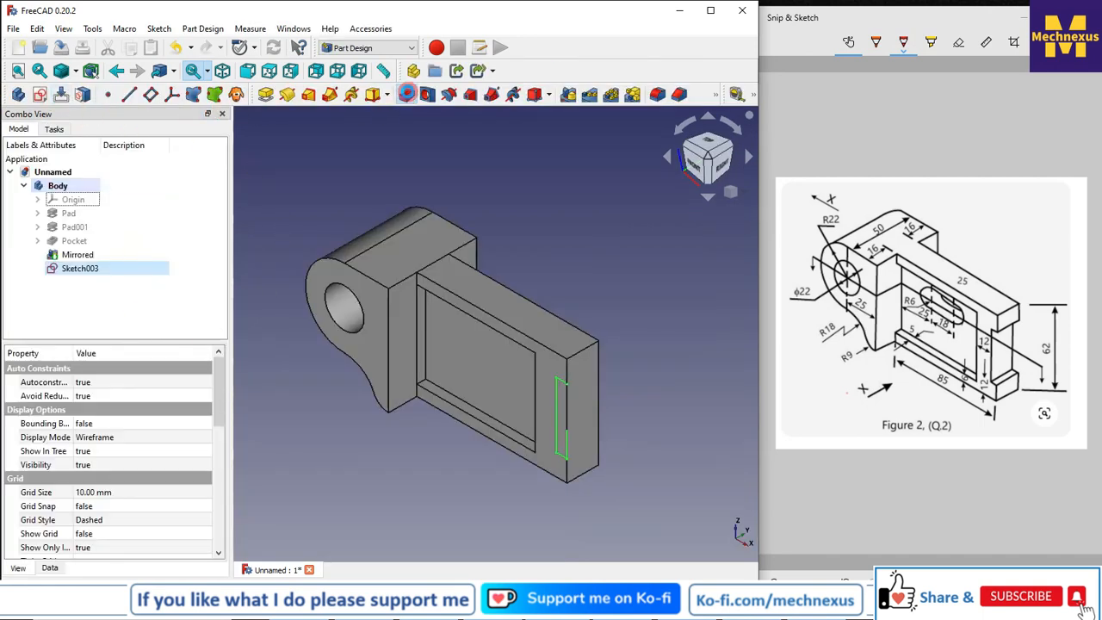
# Pocket the end rectangle sketch through all to notch the arm's free end
pyautogui.click(407, 95)
pyautogui.click(151, 221)
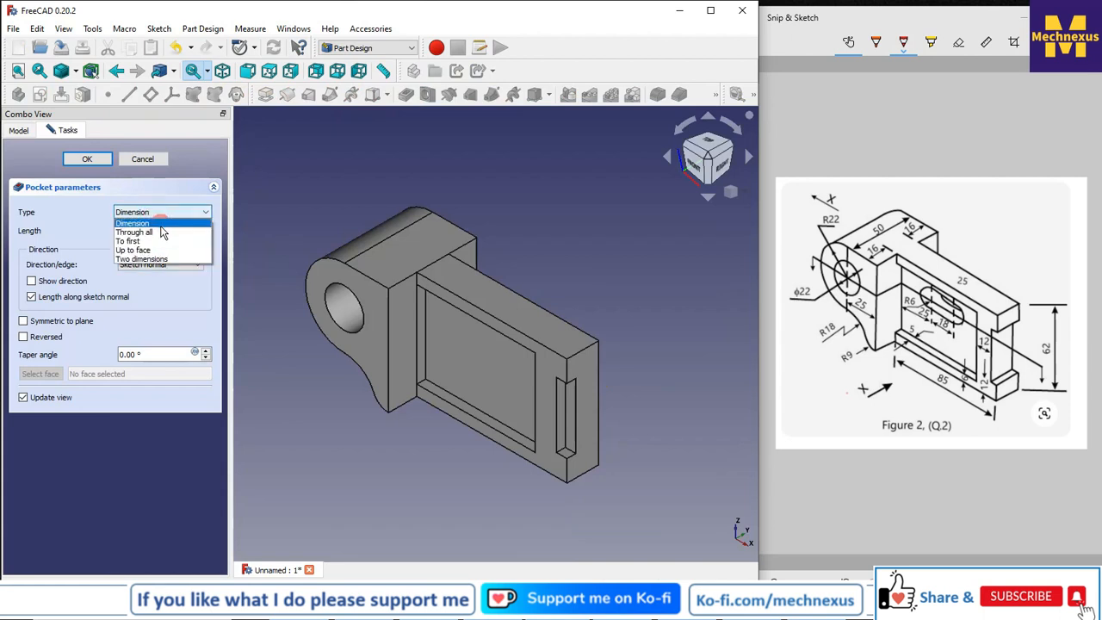
pyautogui.click(146, 227)
pyautogui.click(87, 158)
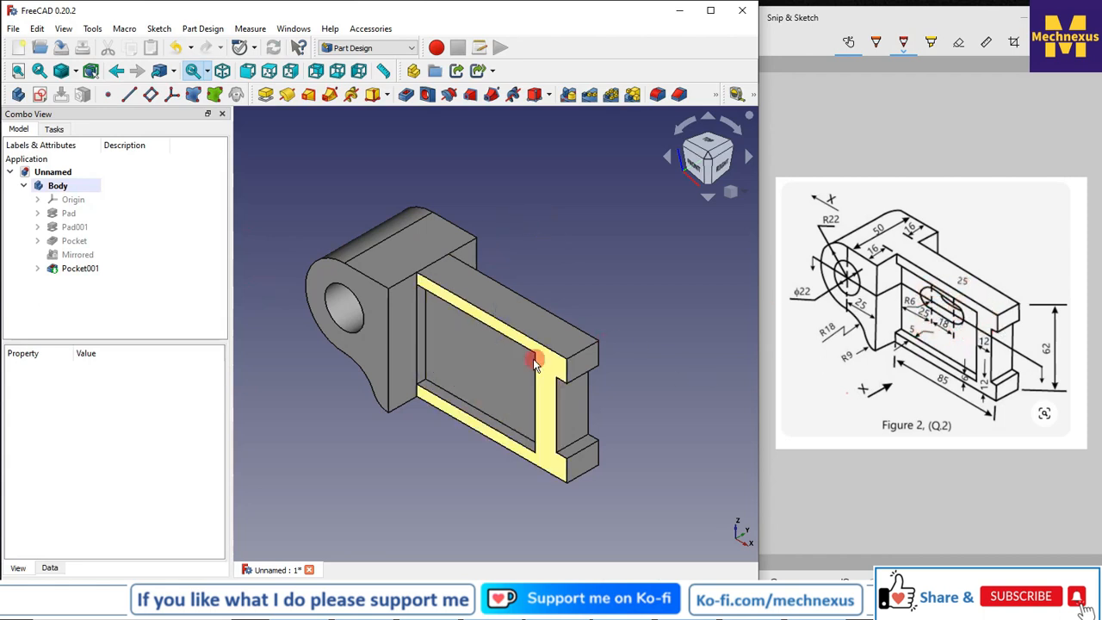
# Start a sketch on the recess floor and draw a horizontal slot of about 6 mm radius on the horizontal axis
pyautogui.click(480, 362)
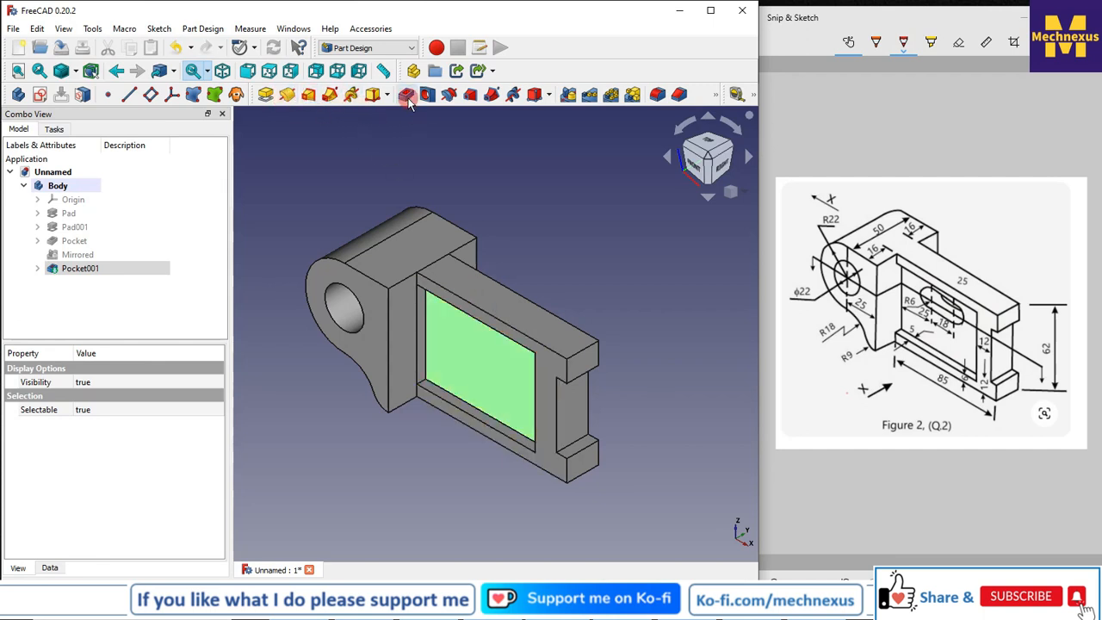
pyautogui.click(38, 95)
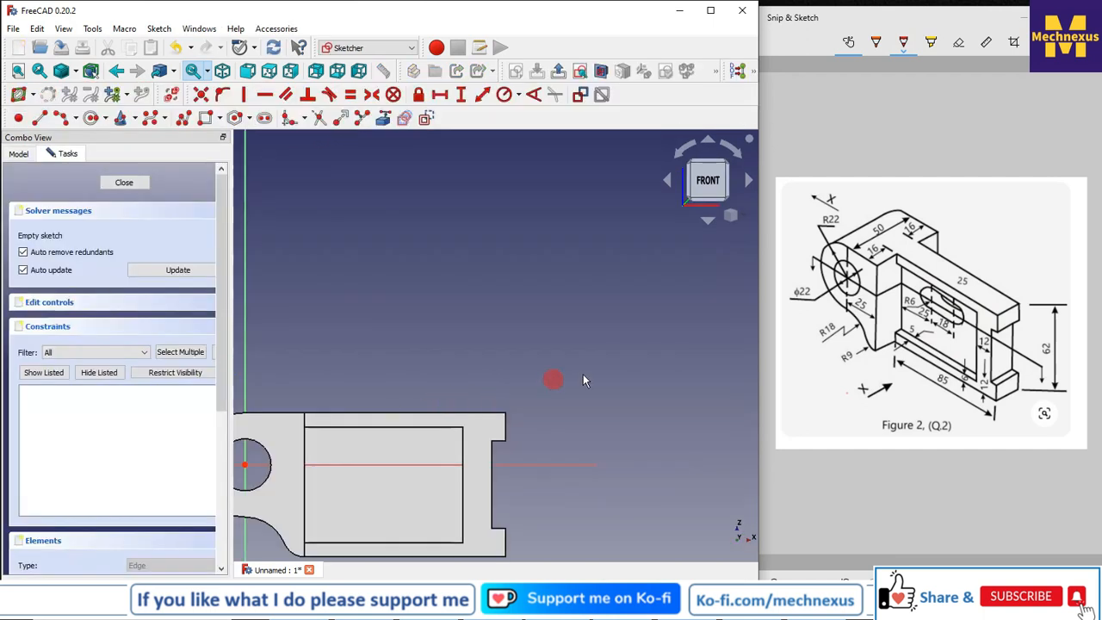
pyautogui.scroll(-3, 597, 363)
pyautogui.scroll(2, 407, 464)
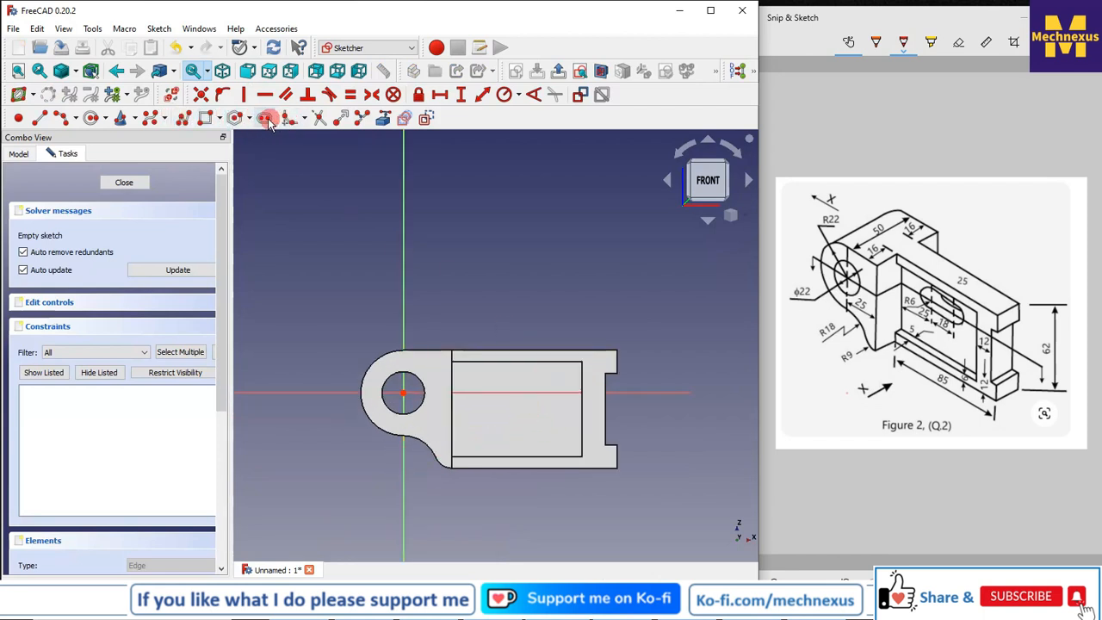
pyautogui.click(264, 118)
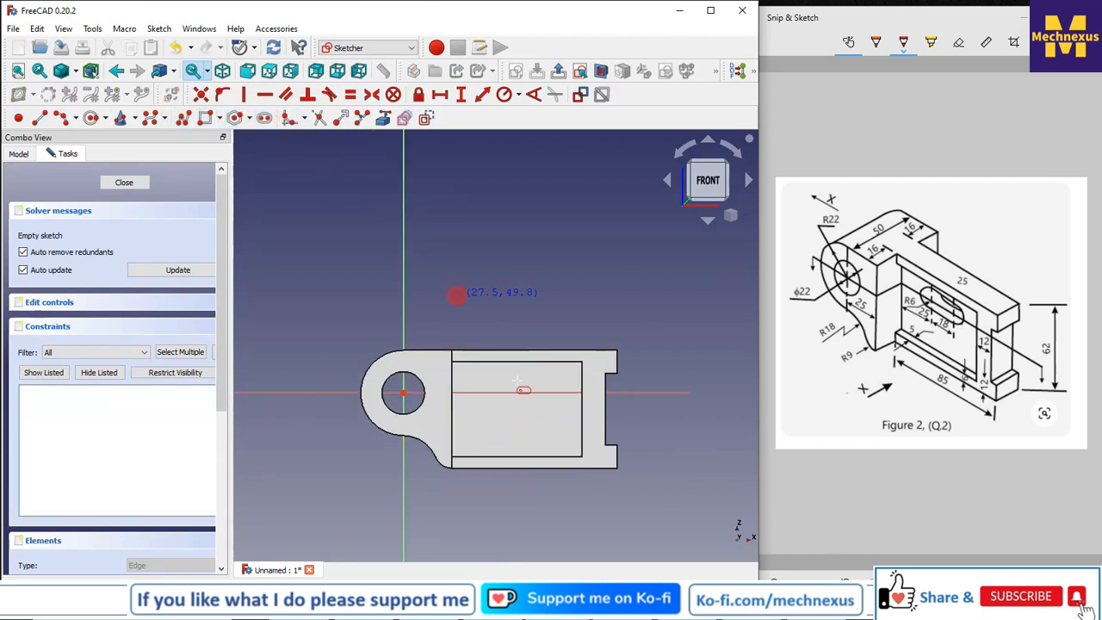
pyautogui.click(489, 393)
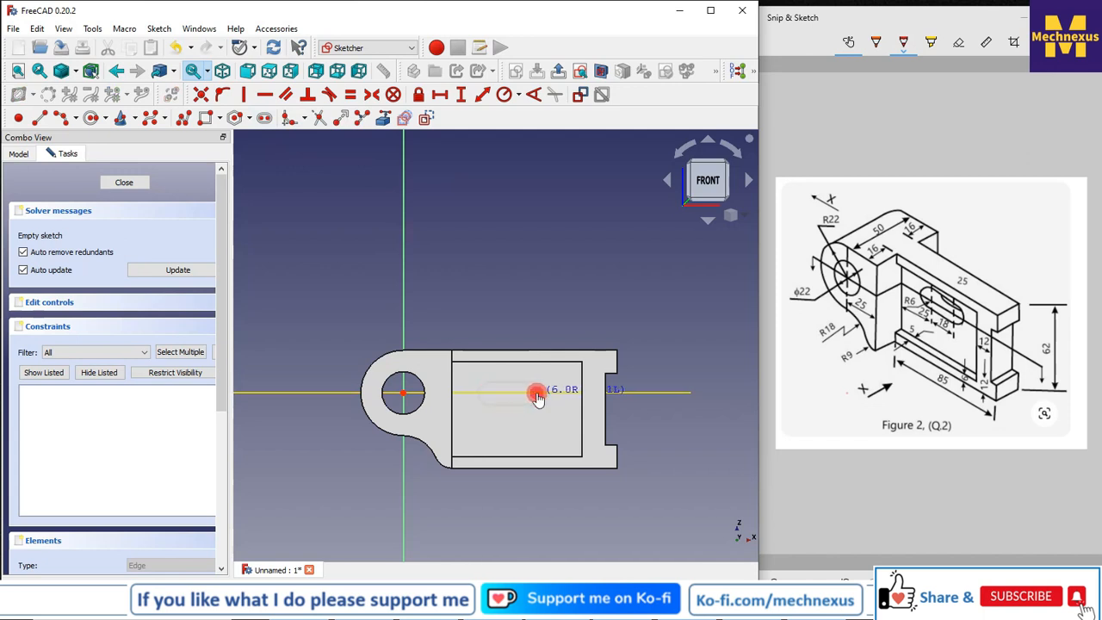
pyautogui.click(538, 396)
pyautogui.scroll(5, 495, 397)
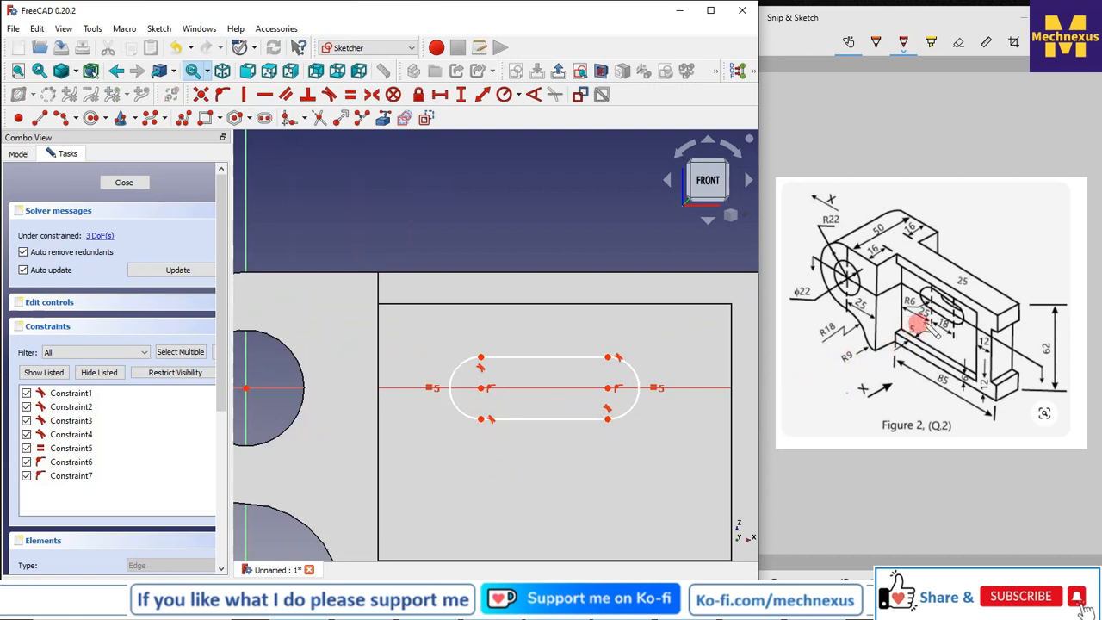
# Set the horizontal distance between the slot's two arc centres to 18 mm
pyautogui.click(483, 390)
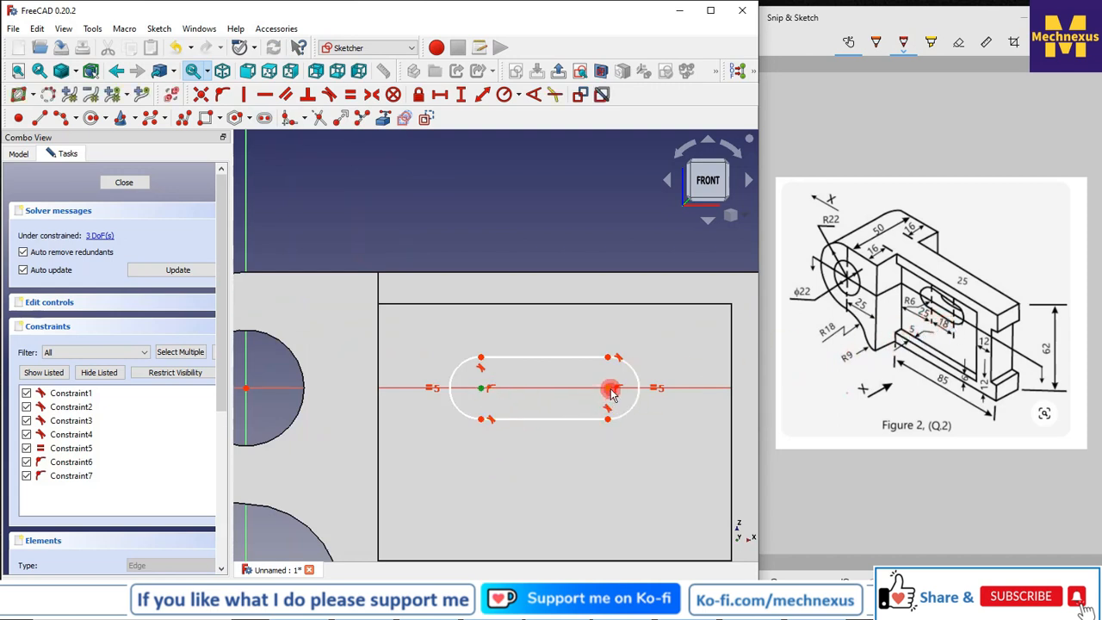
pyautogui.click(608, 389)
pyautogui.scroll(-4, 610, 392)
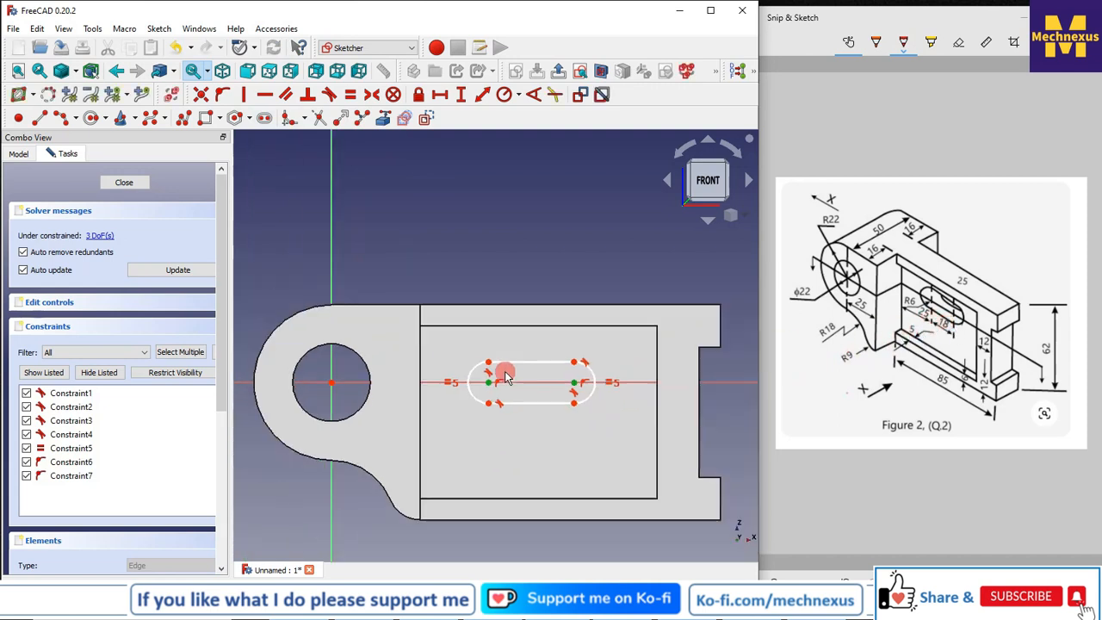
pyautogui.click(441, 97)
pyautogui.write('18')
pyautogui.press('Return')
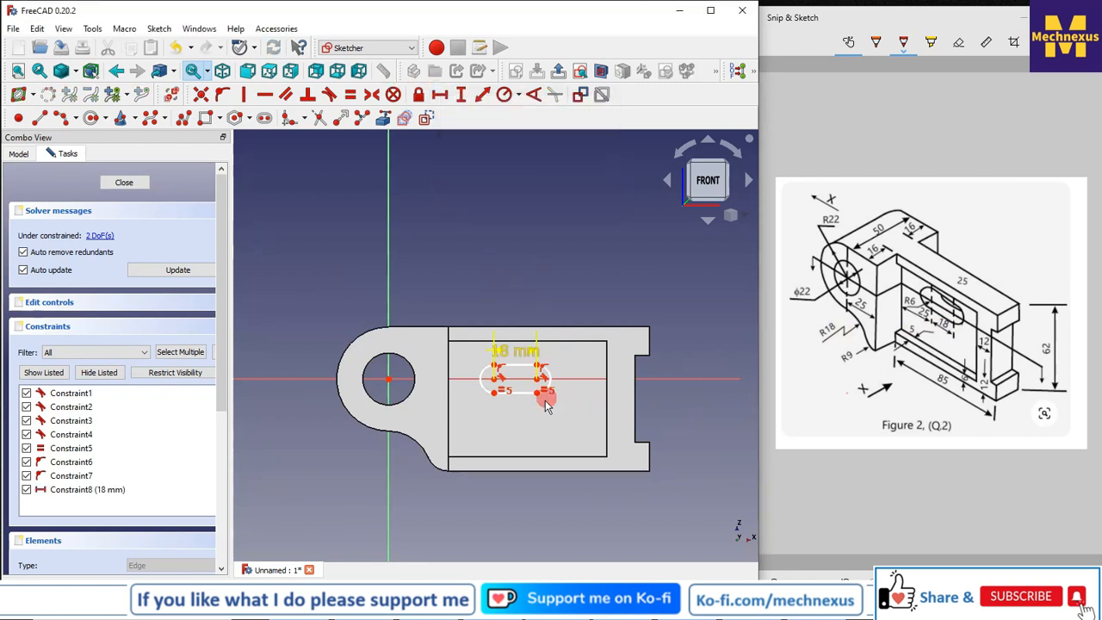
# Switch to wireframe display and set the horizontal distance from the boss block's front edge corner to the slot's nearer arc centre to 25 mm
pyautogui.scroll(2, 546, 402)
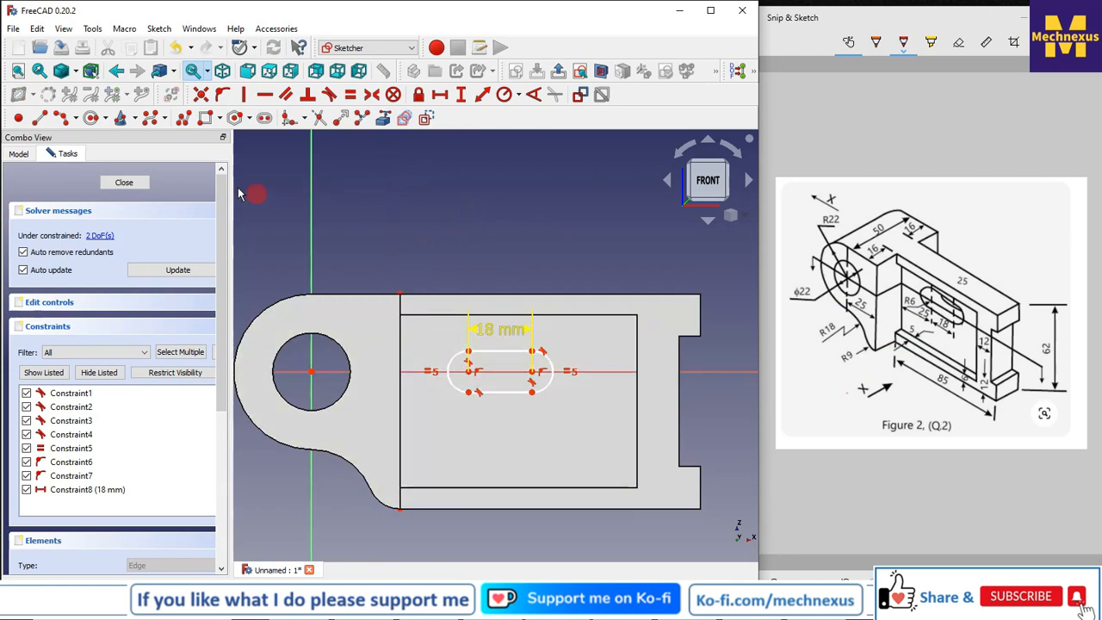
pyautogui.click(75, 72)
pyautogui.click(94, 125)
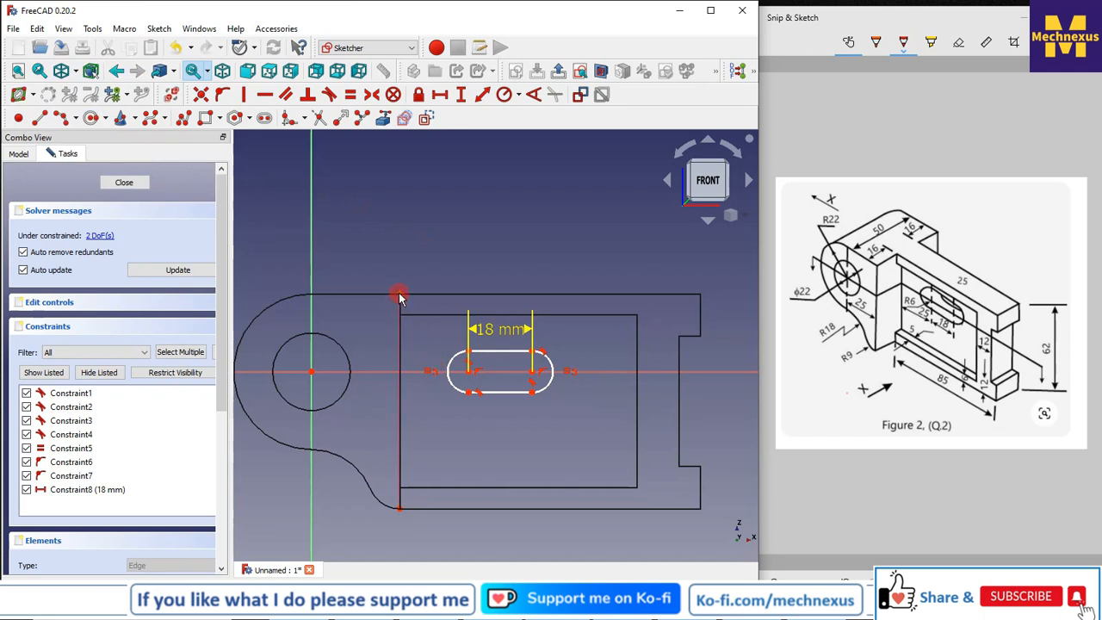
pyautogui.click(400, 295)
pyautogui.click(468, 374)
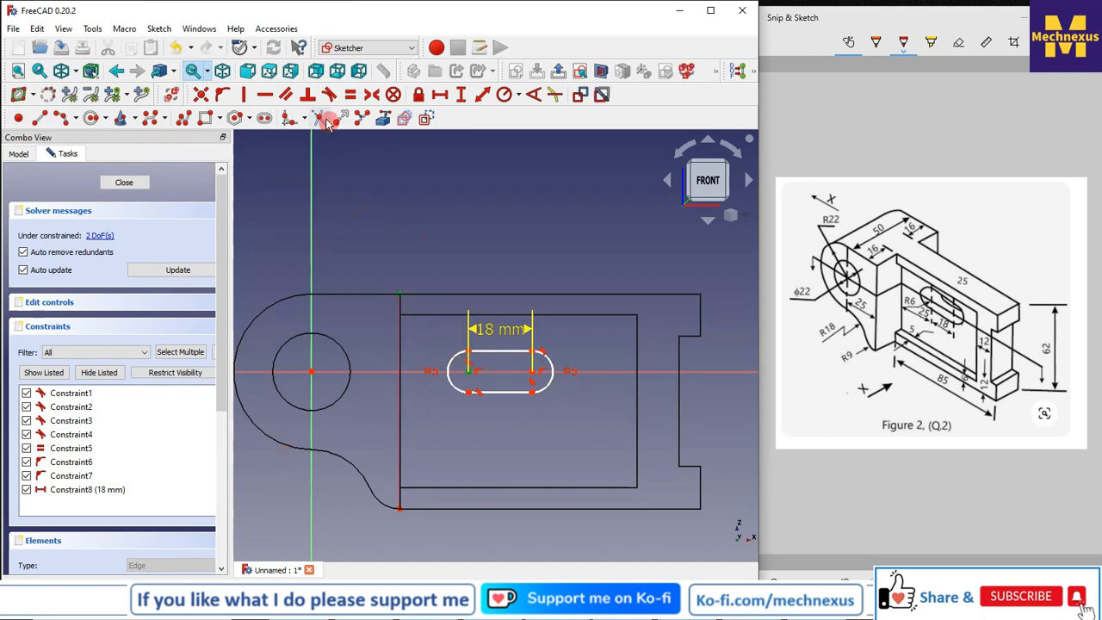
pyautogui.click(439, 95)
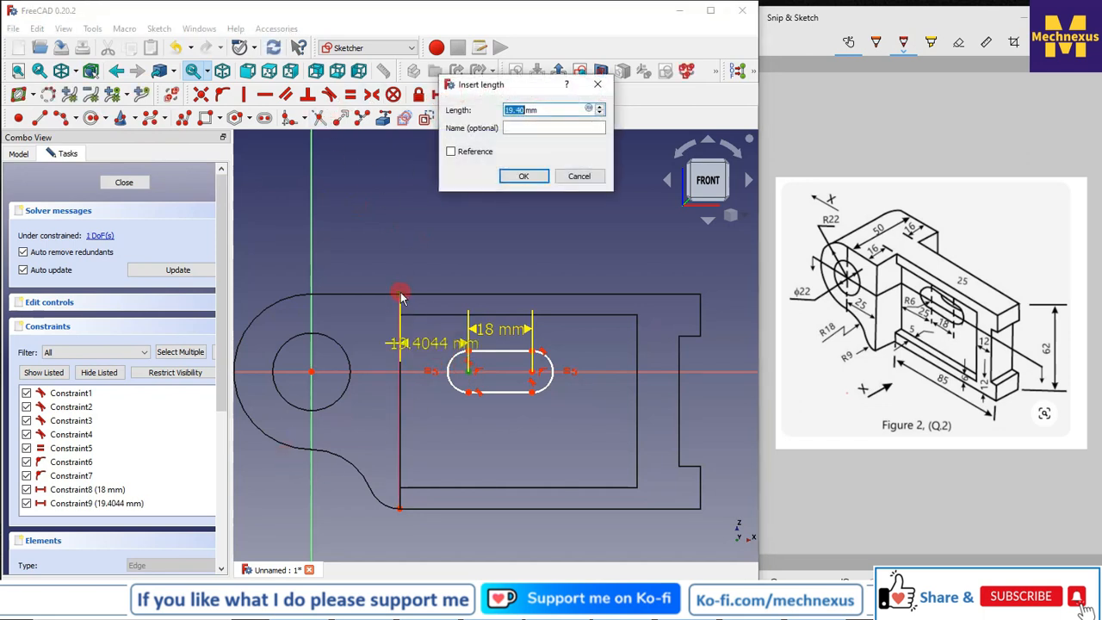
pyautogui.click(521, 177)
pyautogui.click(481, 343)
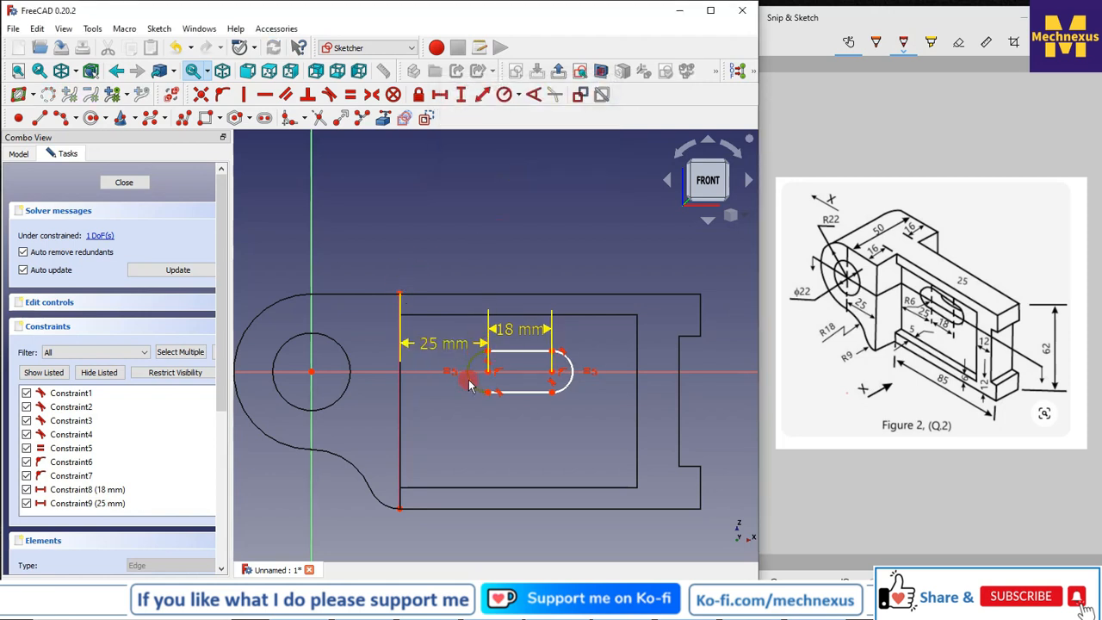
# Constrain the slot's end arc radius to 6 mm and close the sketch
pyautogui.click(520, 97)
pyautogui.click(538, 110)
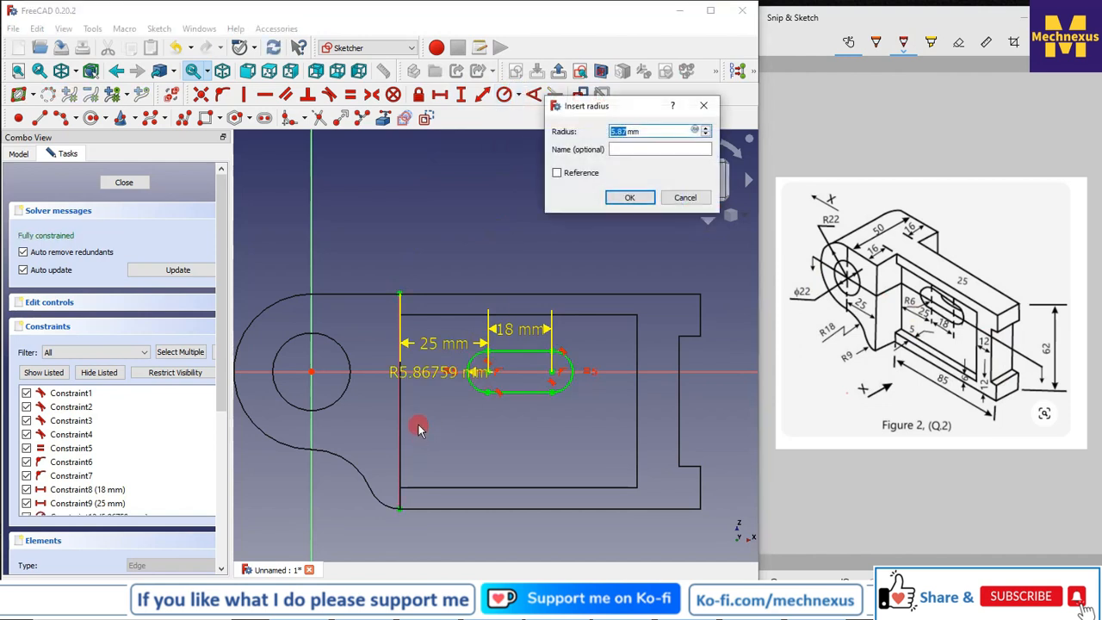
pyautogui.write('6')
pyautogui.press('Return')
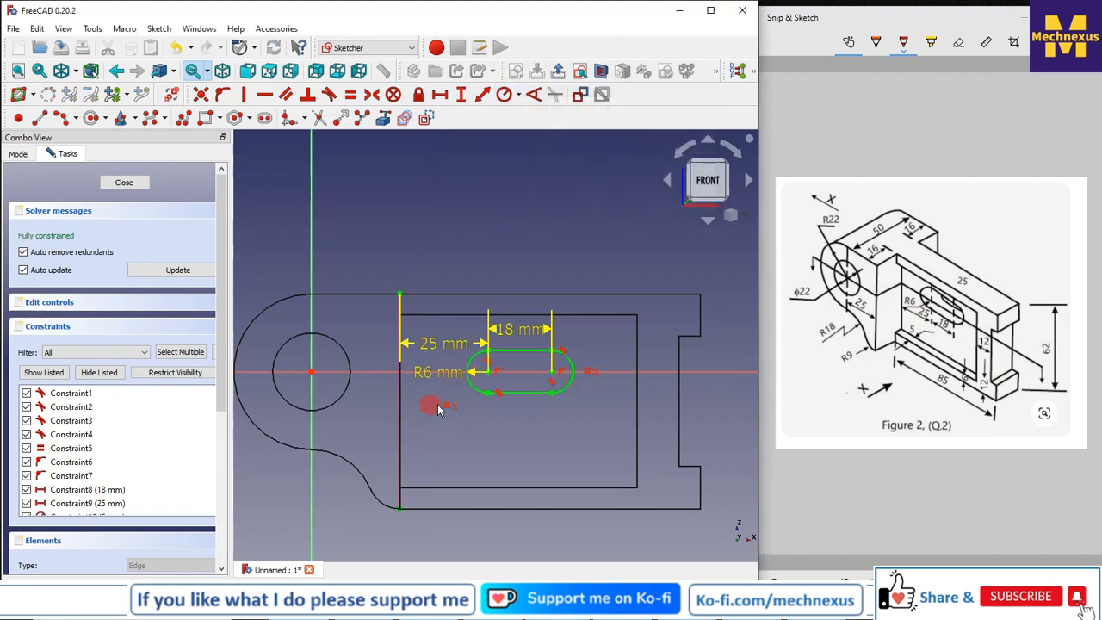
pyautogui.click(123, 185)
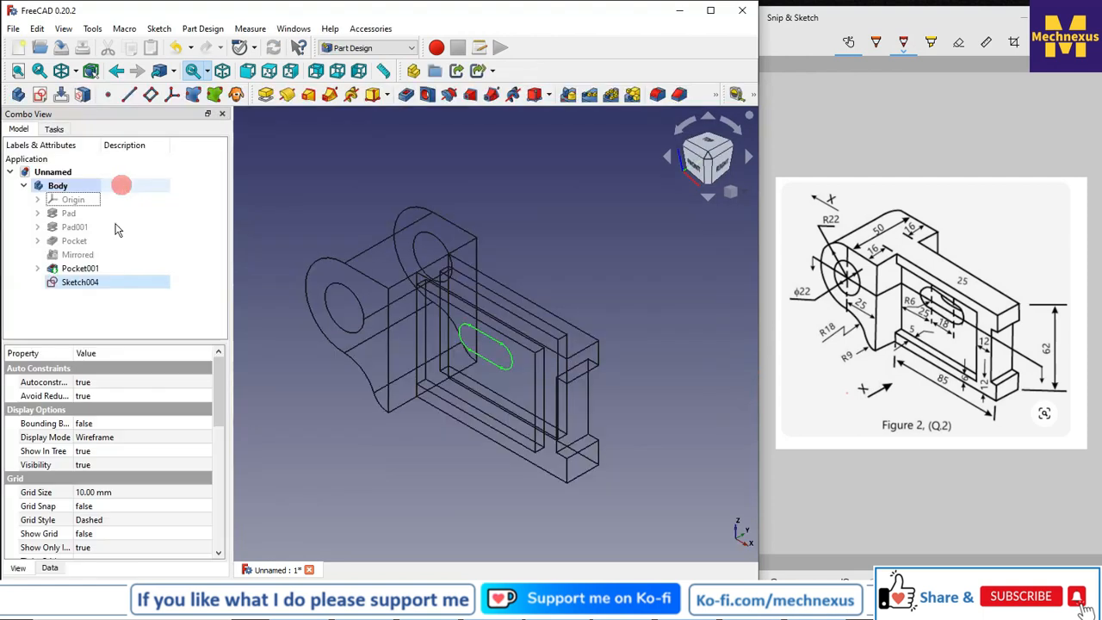
# Set the model's display style to Flat lines
pyautogui.click(83, 72)
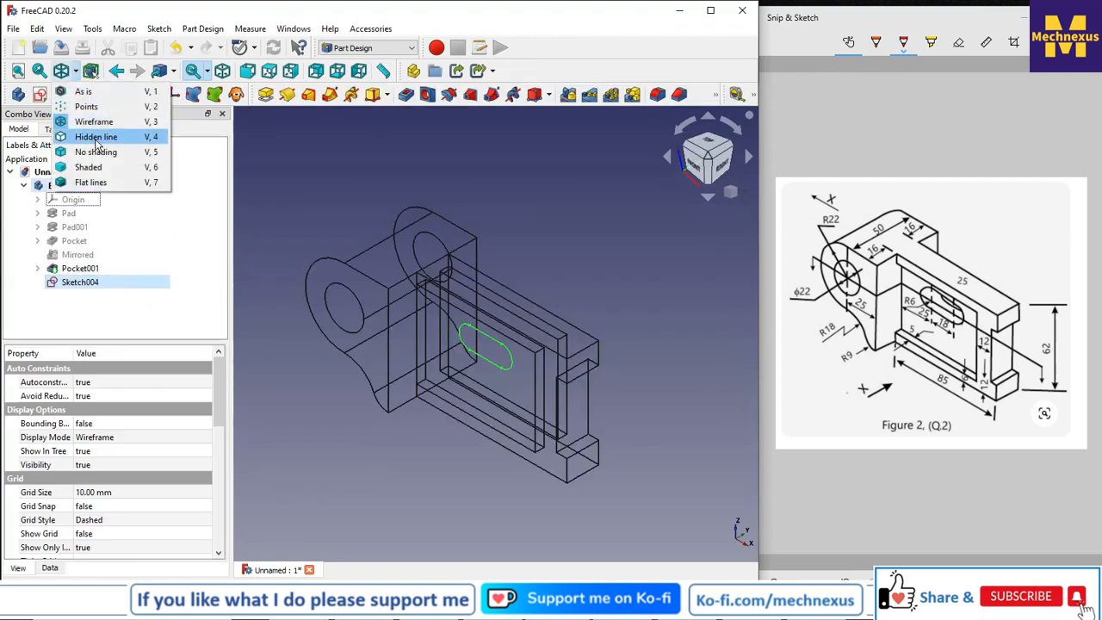
pyautogui.click(92, 184)
pyautogui.click(61, 93)
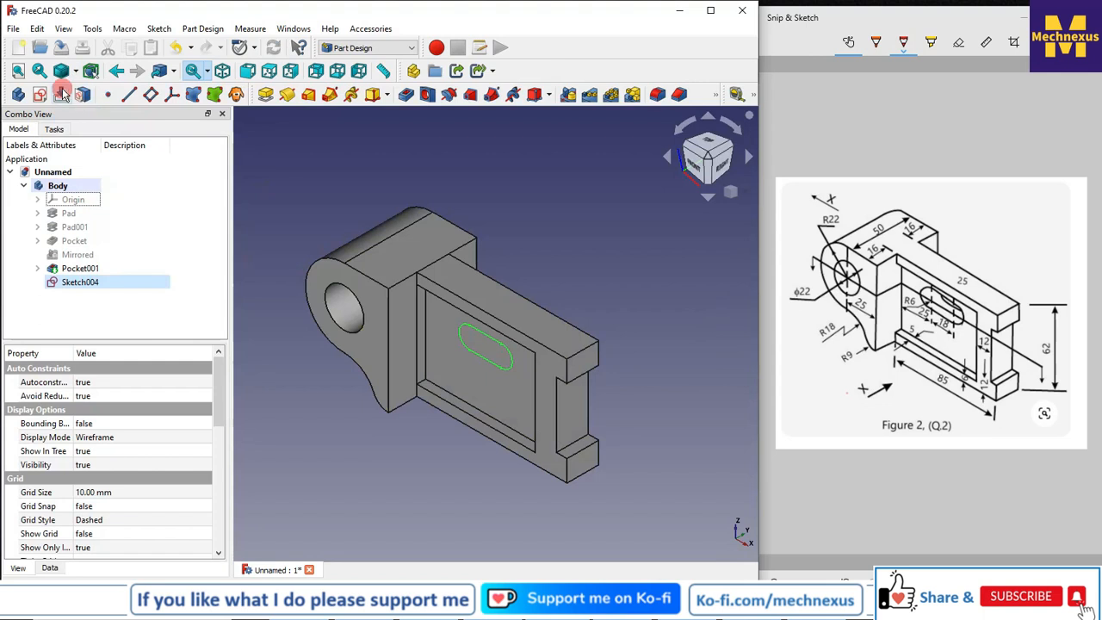
# Pocket the slot sketch through all to cut the slot in the recess floor
pyautogui.click(406, 95)
pyautogui.click(159, 212)
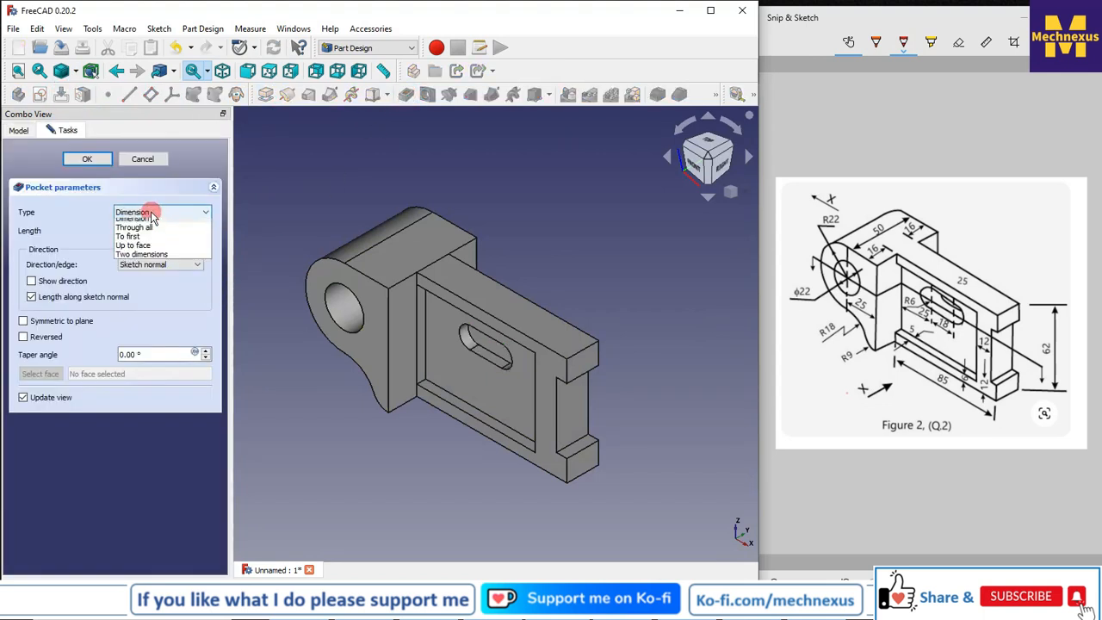
pyautogui.click(145, 231)
pyautogui.click(92, 160)
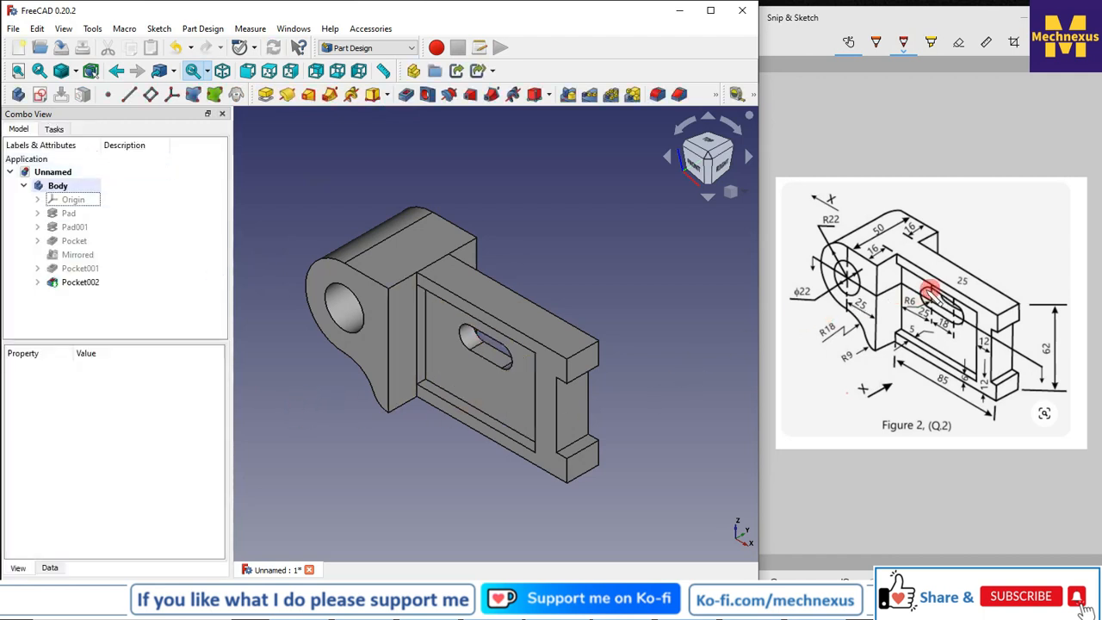
# Set the appearance material of the slot pocket, Pocket002, to Chrome
pyautogui.moveTo(389, 352); pyautogui.dragTo(406, 456, button='middle')
pyautogui.click(733, 191)
pyautogui.click(775, 200)
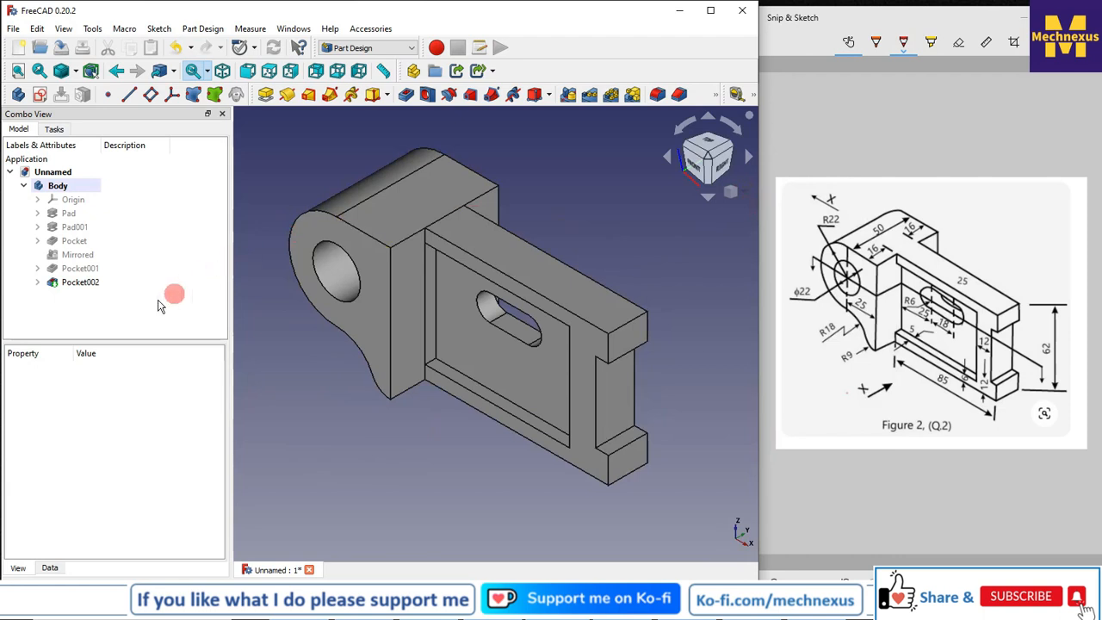
pyautogui.rightClick(77, 285)
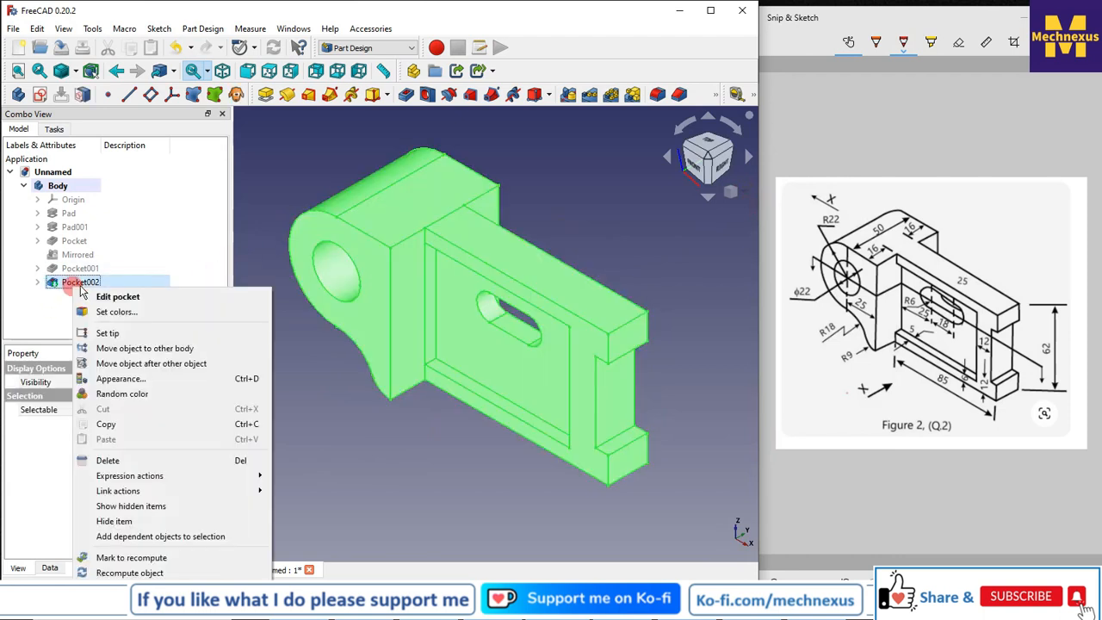
pyautogui.click(152, 379)
pyautogui.click(110, 241)
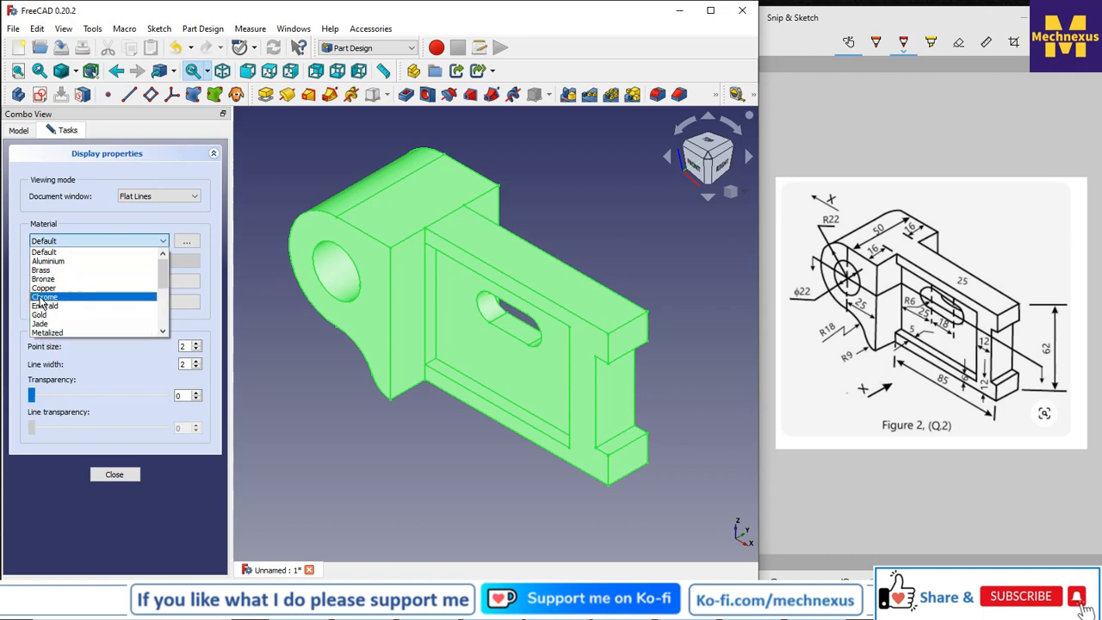
pyautogui.click(43, 298)
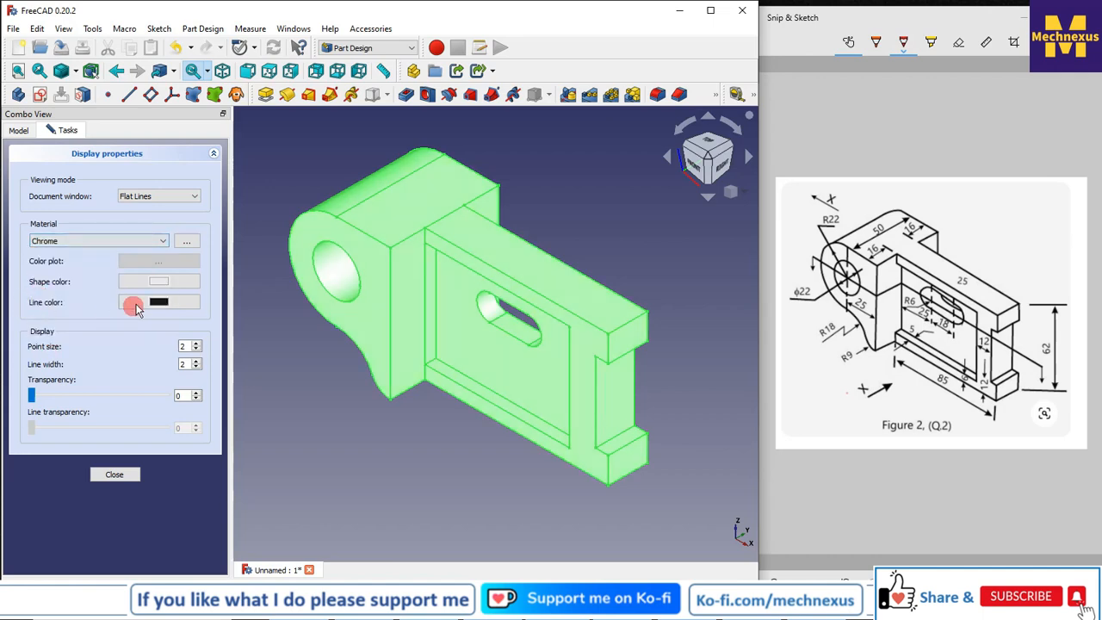
pyautogui.click(106, 473)
pyautogui.click(344, 456)
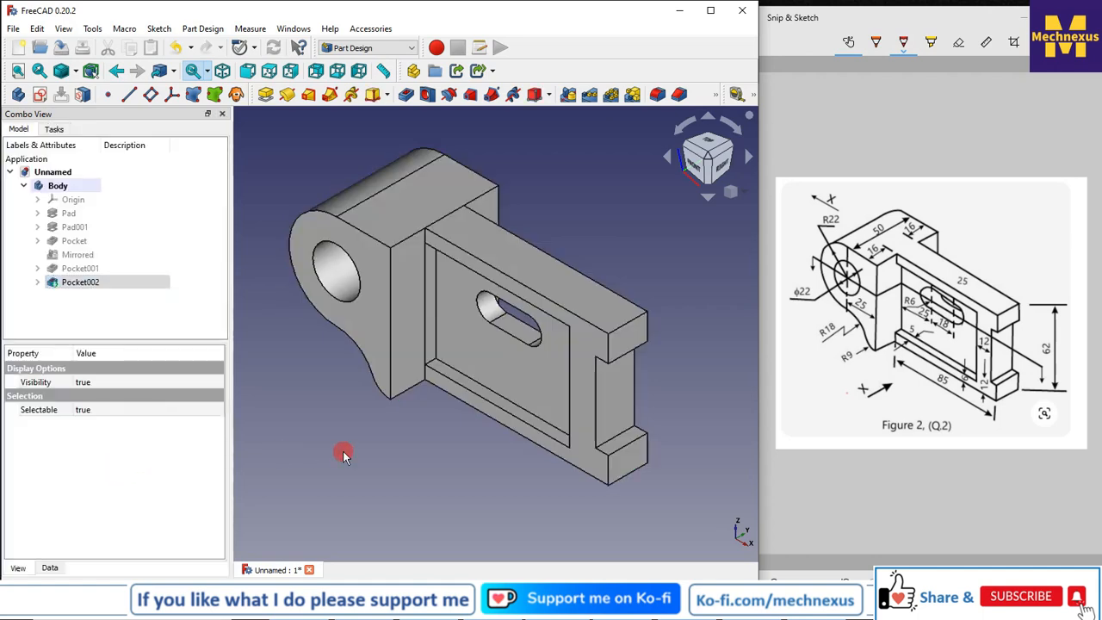
pyautogui.scroll(-2, 343, 453)
pyautogui.scroll(3, 377, 369)
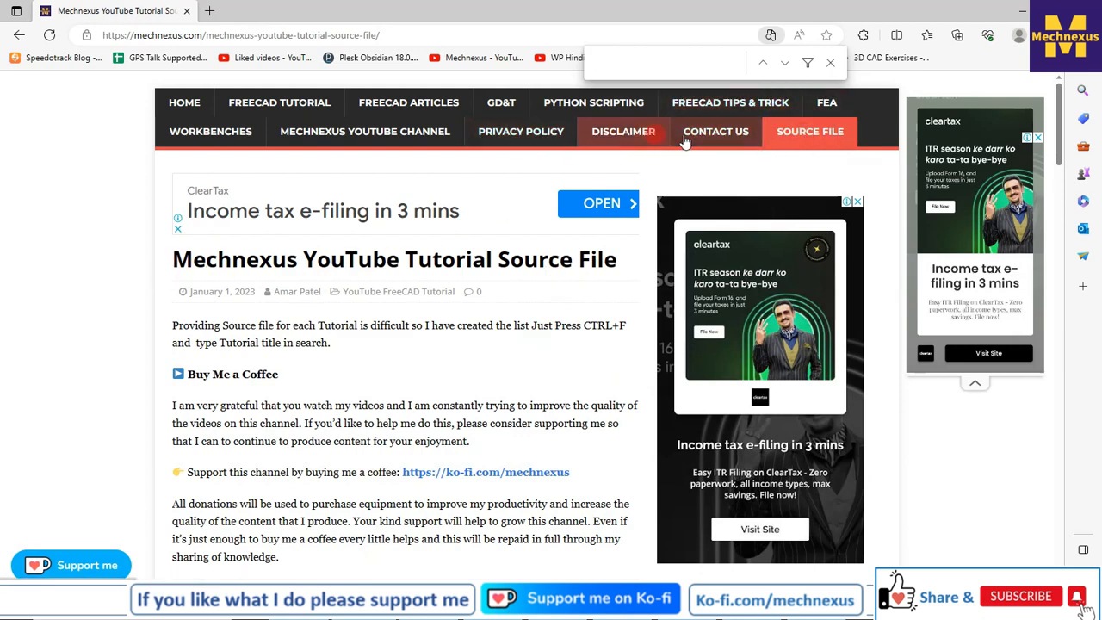
# In the browser, find FreeCAD Part Modeling Tutorial 58 in the Mechnexus source file list, open its Drive folder, and return to the list
pyautogui.click(831, 63)
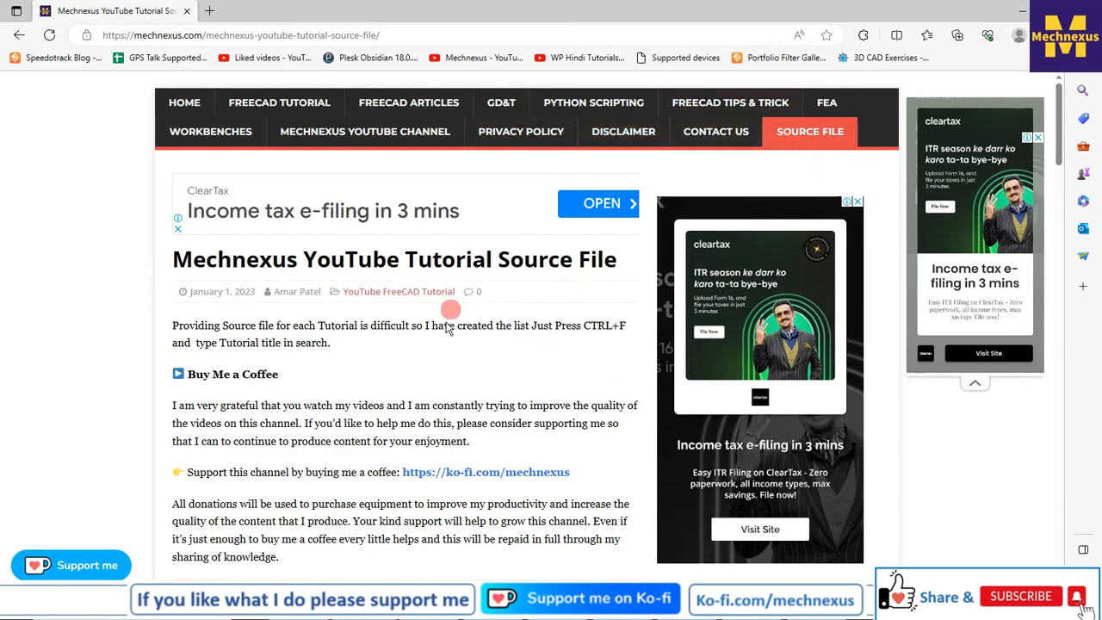
pyautogui.scroll(-10, 437, 337)
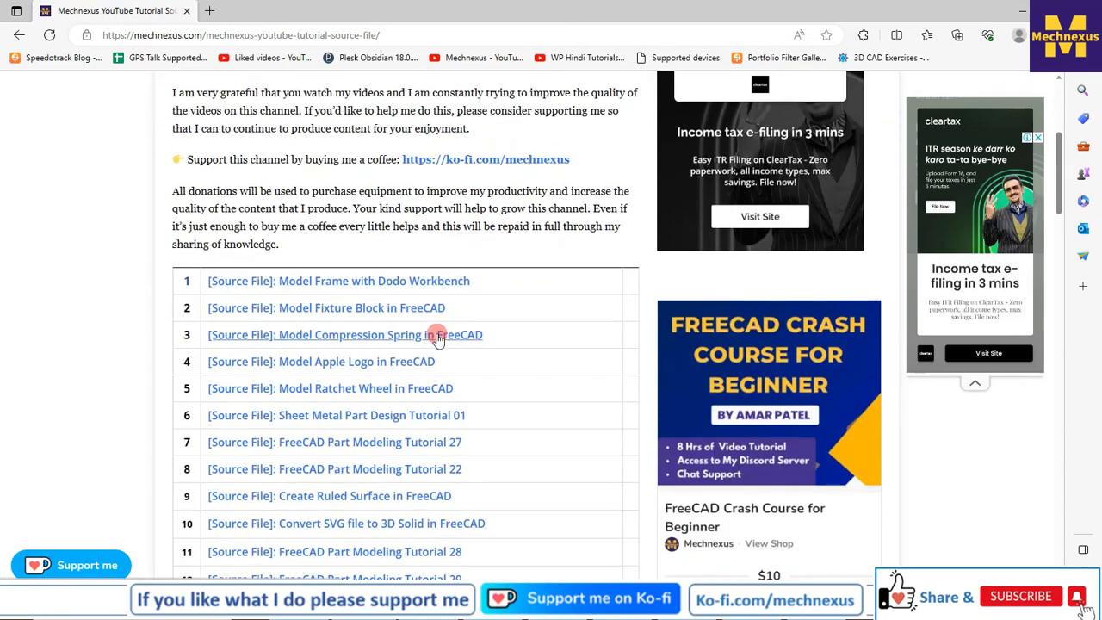
pyautogui.scroll(-14, 439, 323)
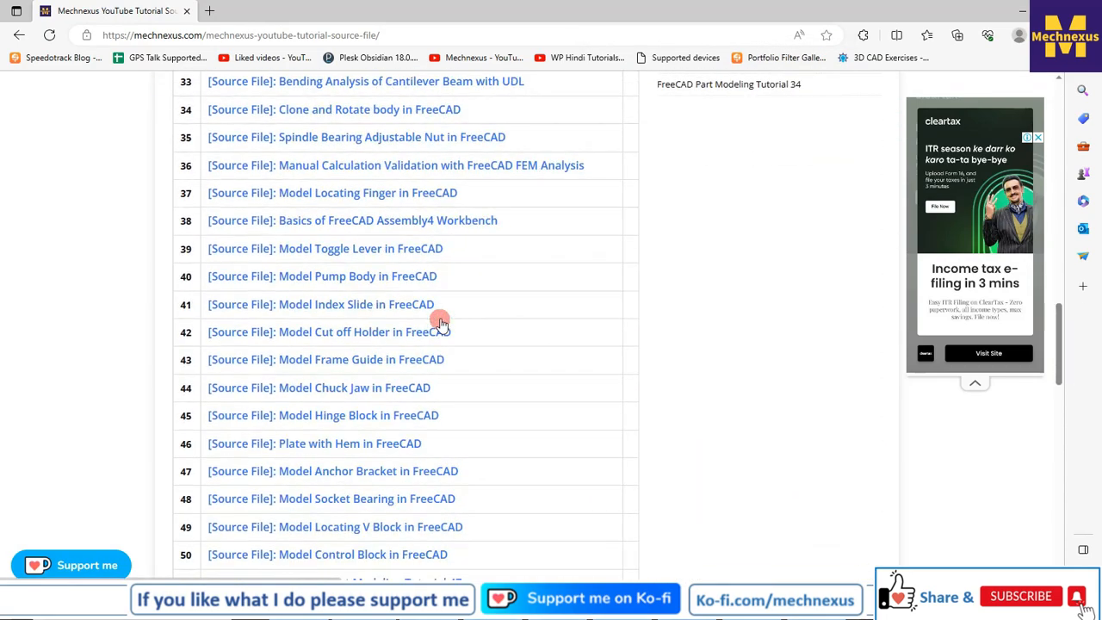
pyautogui.scroll(20, 472, 299)
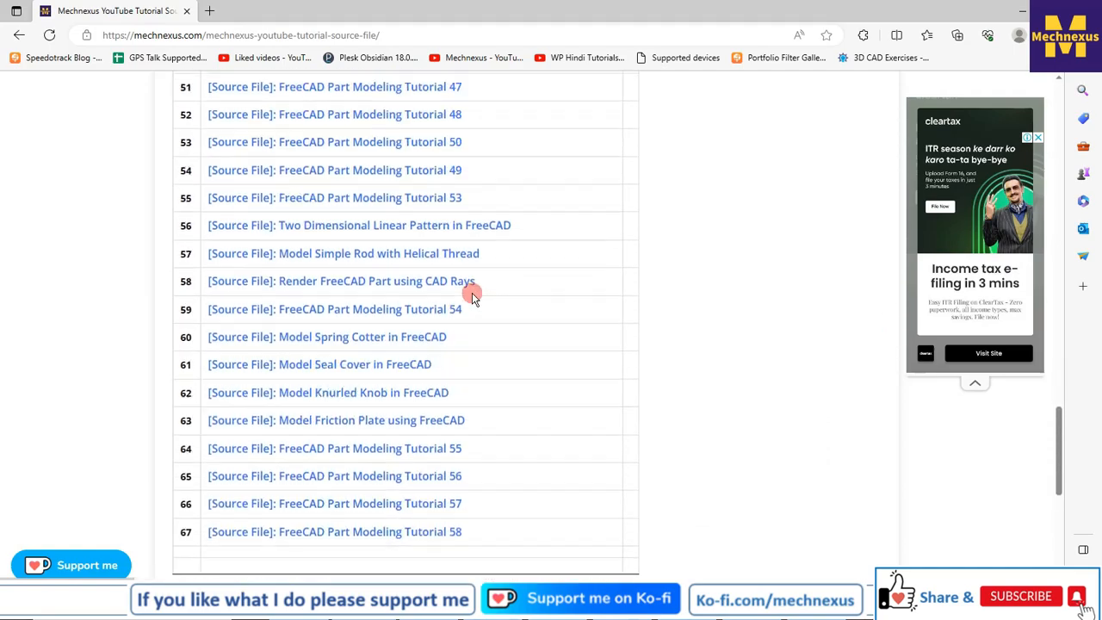
pyautogui.scroll(4, 472, 293)
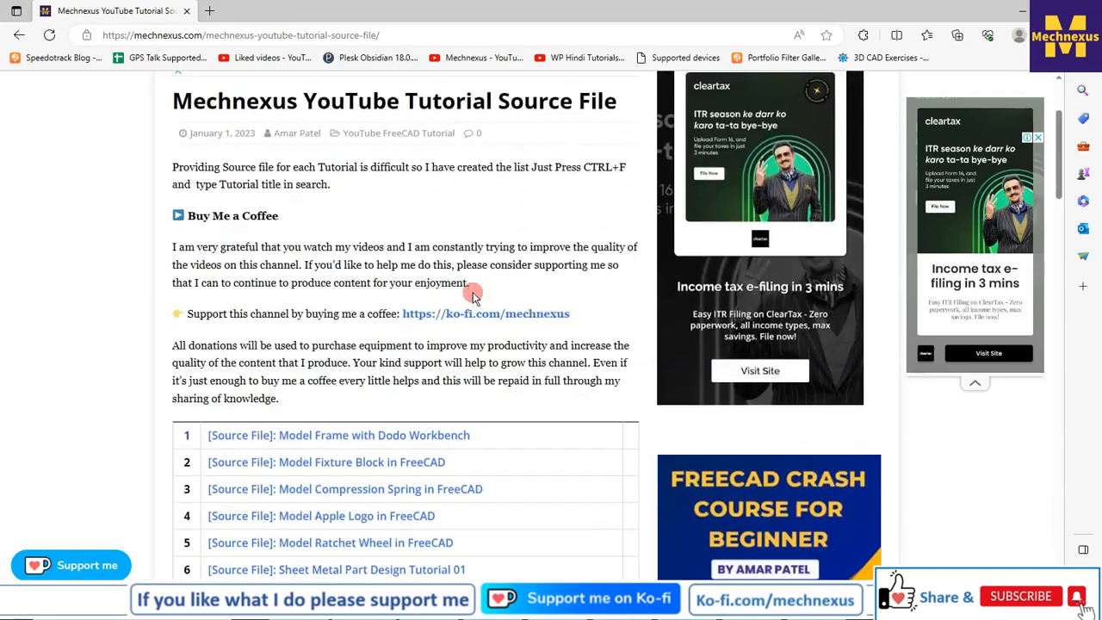
pyautogui.scroll(-4, 469, 301)
pyautogui.scroll(-18, 541, 328)
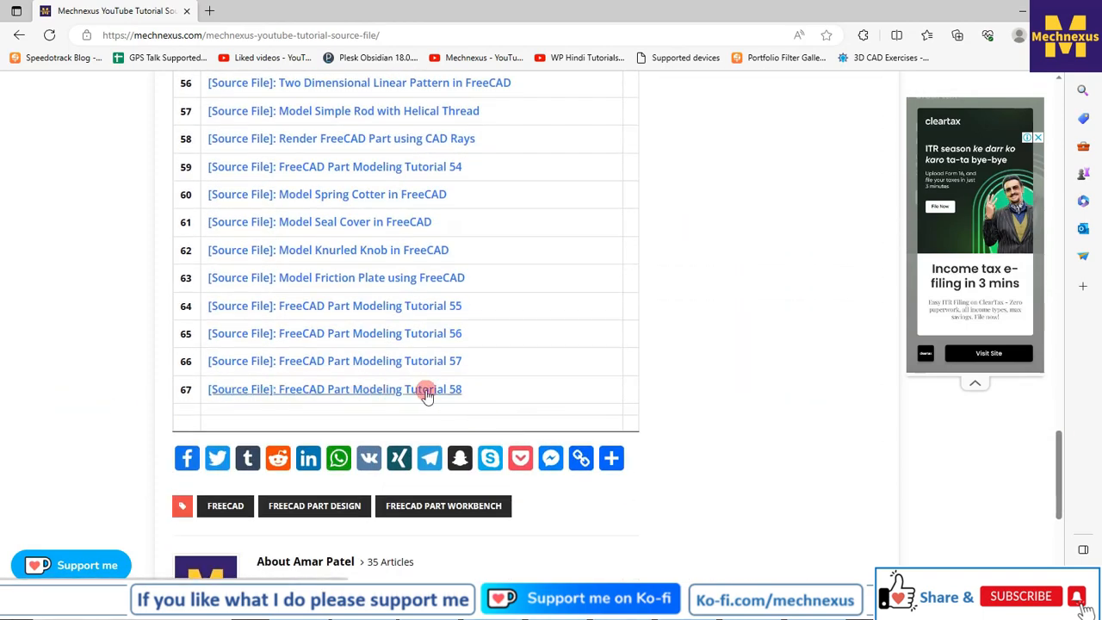
pyautogui.click(427, 392)
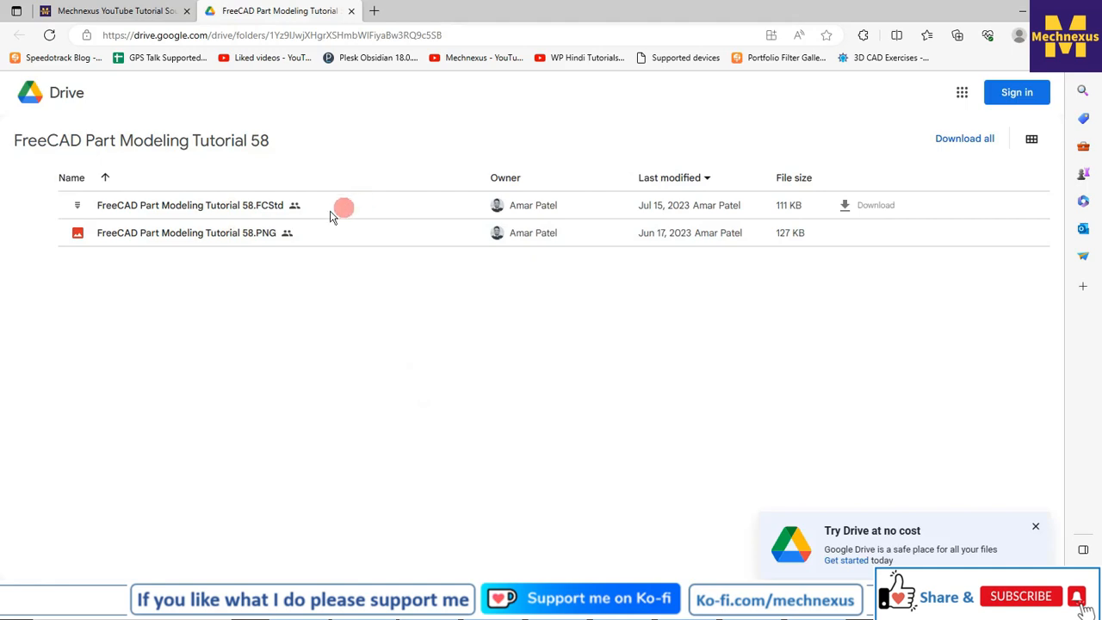
pyautogui.click(116, 11)
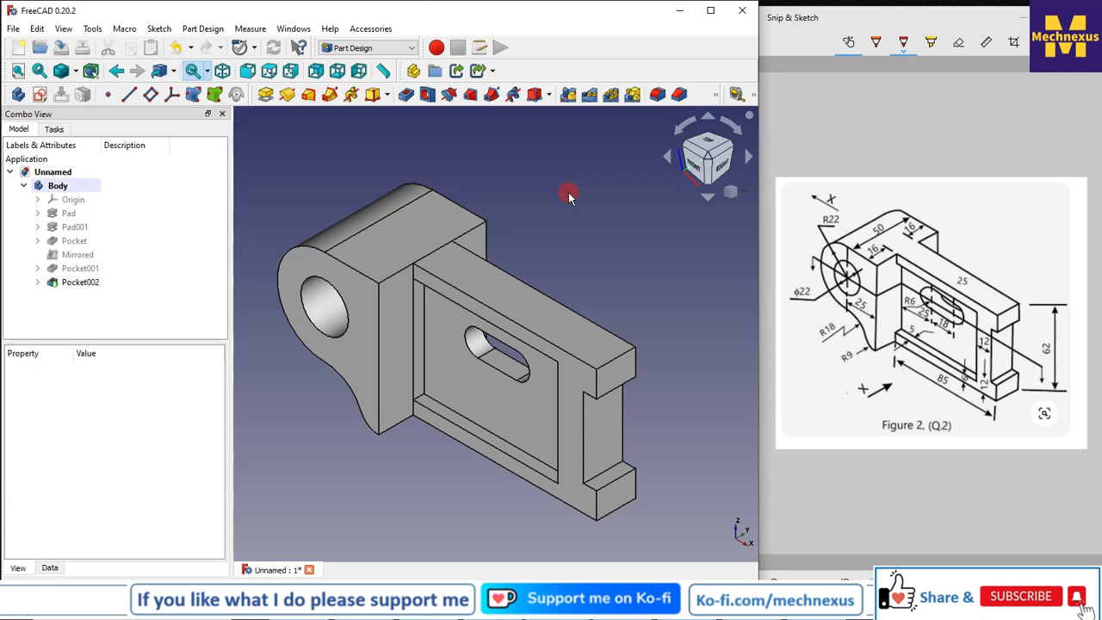
pyautogui.moveTo(576, 271); pyautogui.dragTo(585, 247, button='middle')
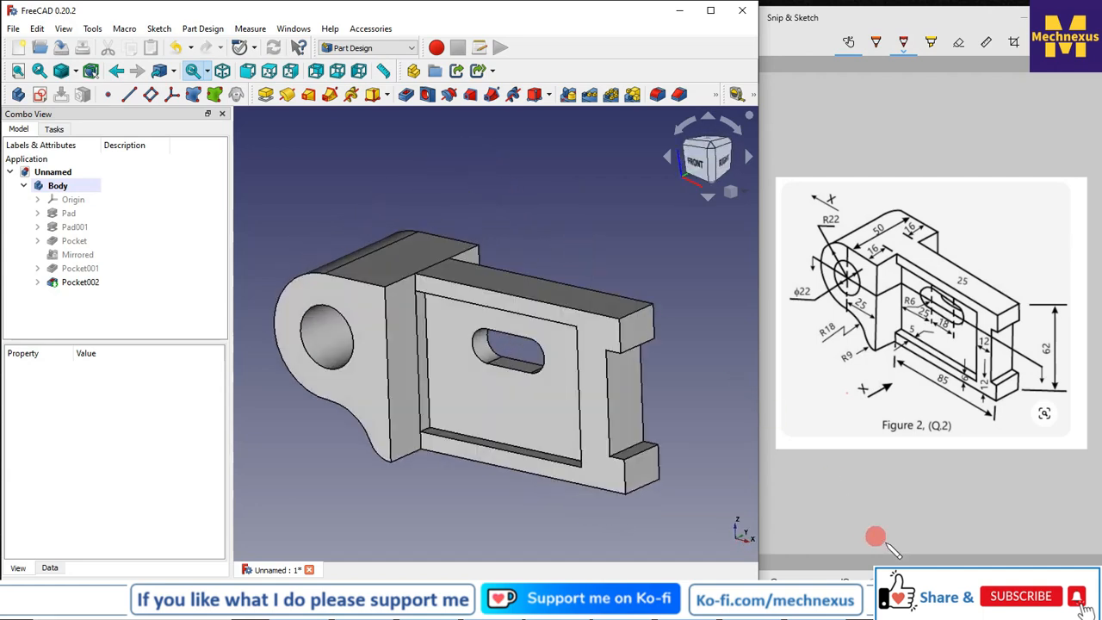